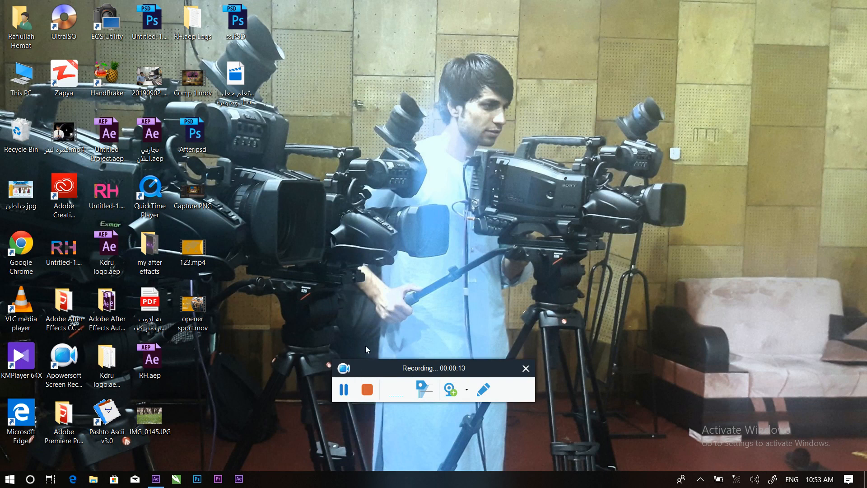
{"action": "left_click_drag", "start_coordinate": [377, 369], "coordinate": [715, 437]}
{"action": "right_click", "coordinate": [427, 181]}
{"action": "left_click", "coordinate": [403, 221]}
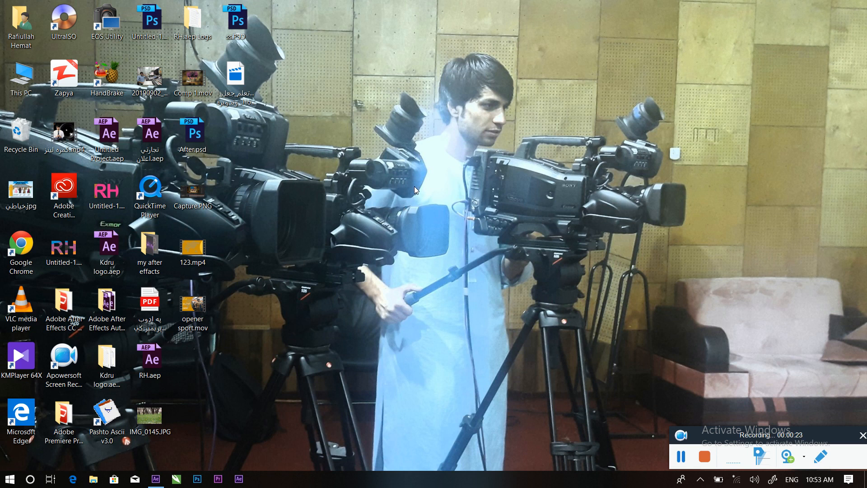
{"action": "right_click", "coordinate": [399, 155]}
{"action": "left_click", "coordinate": [381, 205]}
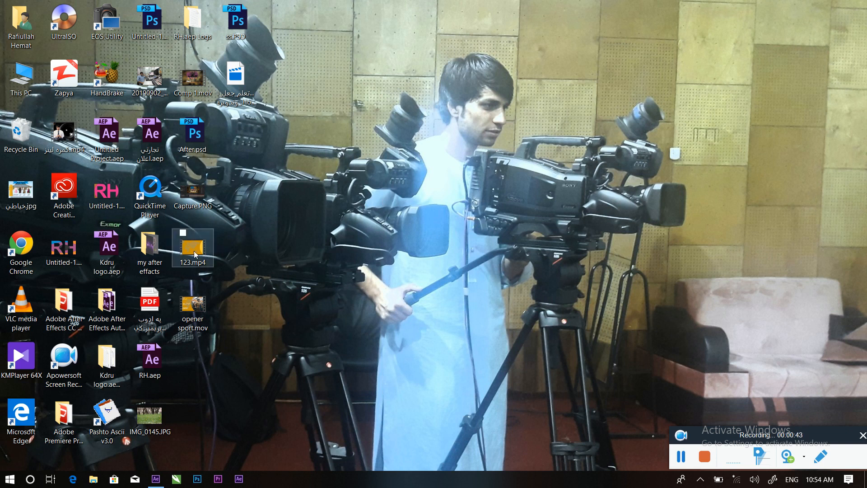
{"action": "right_click", "coordinate": [319, 195]}
{"action": "left_click", "coordinate": [302, 240]}
{"action": "right_click", "coordinate": [377, 199]}
{"action": "left_click", "coordinate": [342, 244]}
- Play the finished example video 123.mp4 from the desktop to review the sports promo, and close the player
{"action": "double_click", "coordinate": [196, 258]}
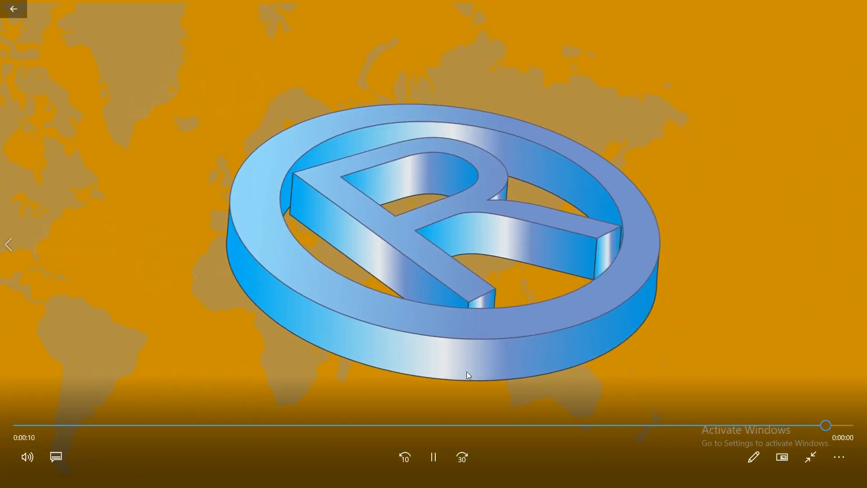
{"action": "double_click", "coordinate": [470, 269]}
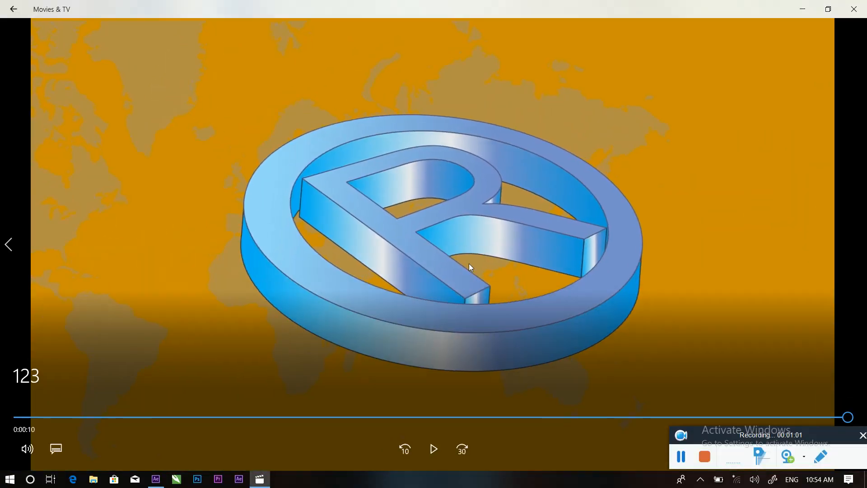
{"action": "key", "text": "space"}
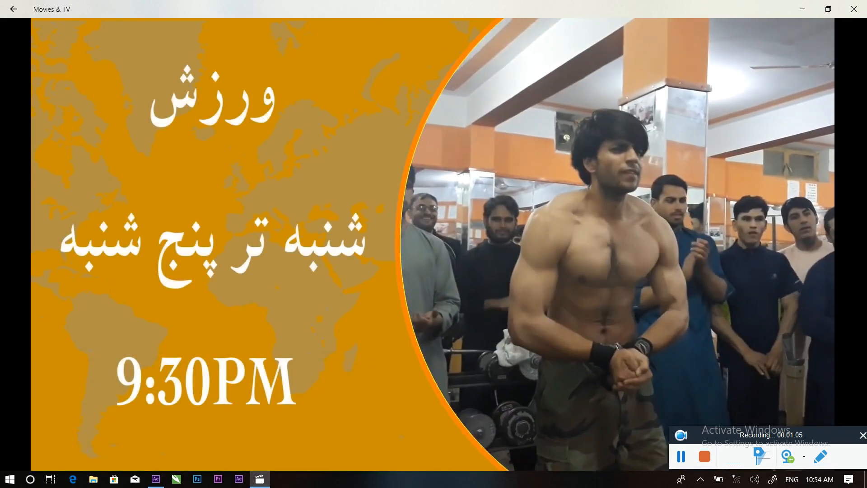
{"action": "mouse_move", "coordinate": [470, 264]}
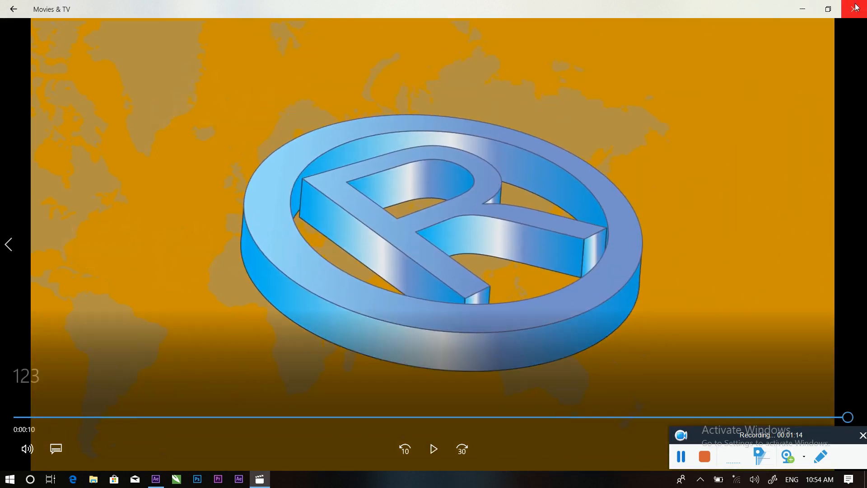
{"action": "left_click", "coordinate": [853, 10]}
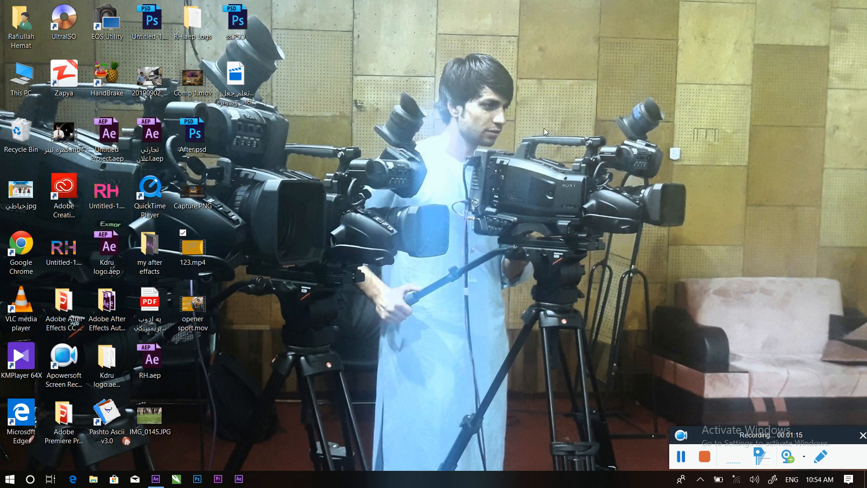
{"action": "right_click", "coordinate": [496, 131]}
{"action": "left_click", "coordinate": [451, 176]}
{"action": "right_click", "coordinate": [516, 150]}
{"action": "left_click", "coordinate": [471, 197]}
{"action": "right_click", "coordinate": [475, 184]}
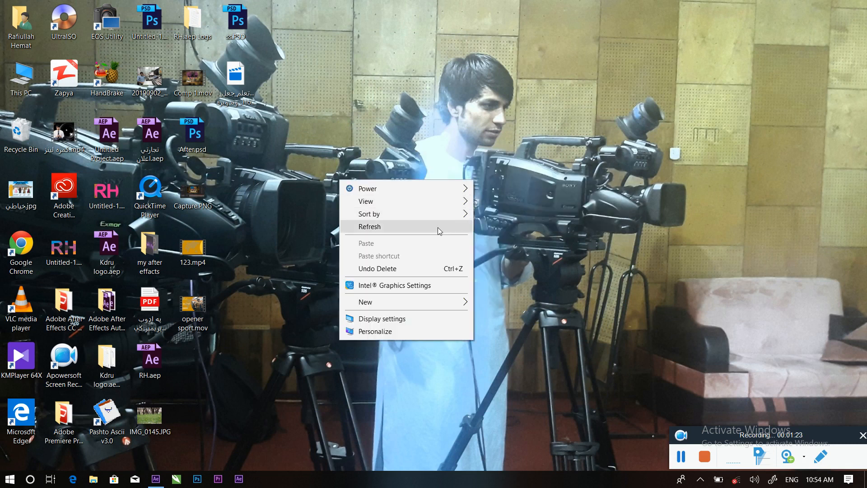
{"action": "left_click", "coordinate": [438, 231]}
{"action": "right_click", "coordinate": [512, 159]}
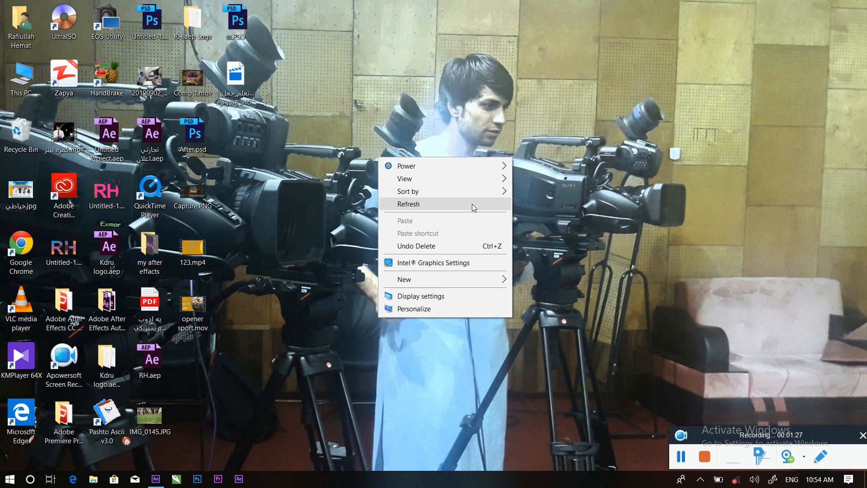
{"action": "left_click", "coordinate": [473, 206]}
{"action": "right_click", "coordinate": [476, 184]}
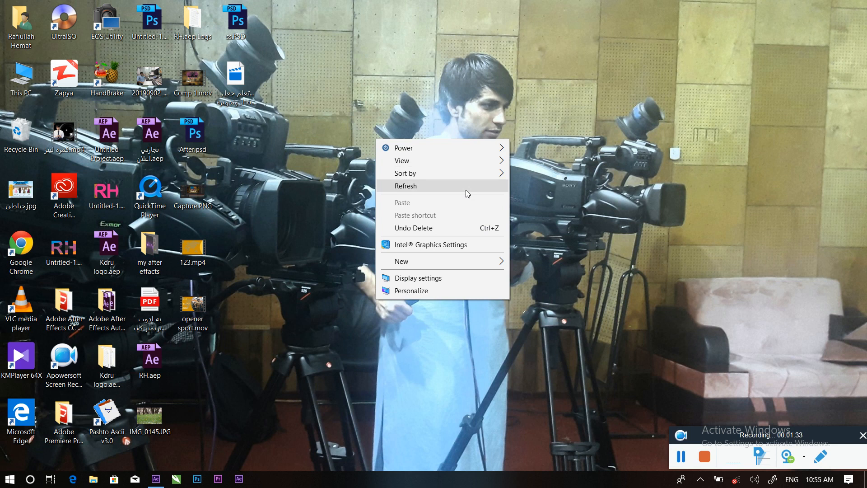
{"action": "left_click", "coordinate": [467, 193]}
{"action": "right_click", "coordinate": [448, 212]}
{"action": "left_click", "coordinate": [459, 214]}
{"action": "right_click", "coordinate": [471, 182]}
{"action": "left_click", "coordinate": [471, 183]}
{"action": "right_click", "coordinate": [468, 198]}
{"action": "left_click", "coordinate": [471, 202]}
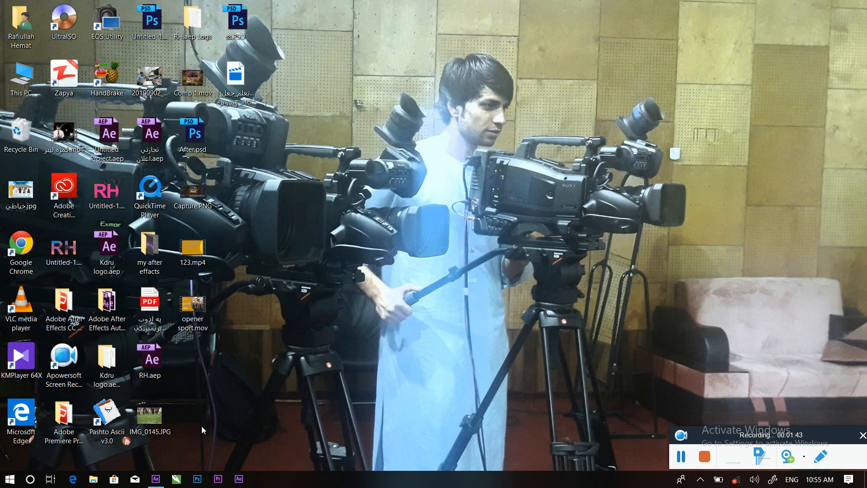
- Switch to After Effects and create a new HDTV 1080 25 composition with a duration of 0:00:10:03
{"action": "left_click", "coordinate": [156, 479]}
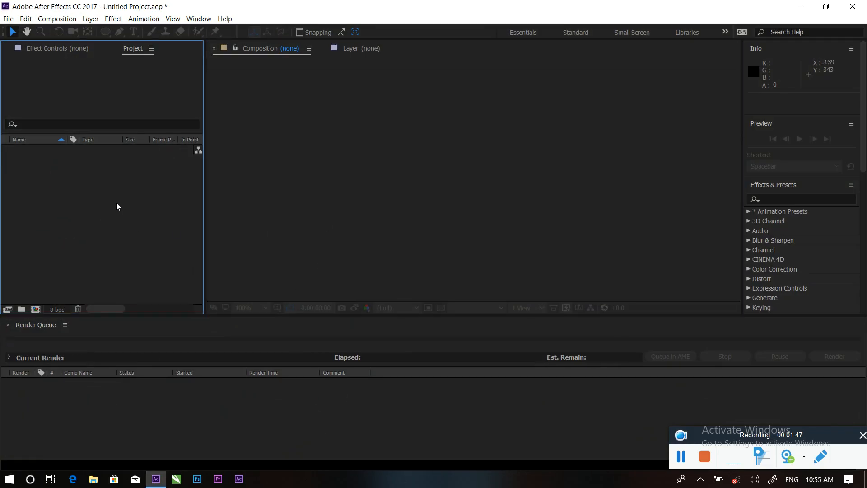
{"action": "left_click", "coordinate": [35, 309]}
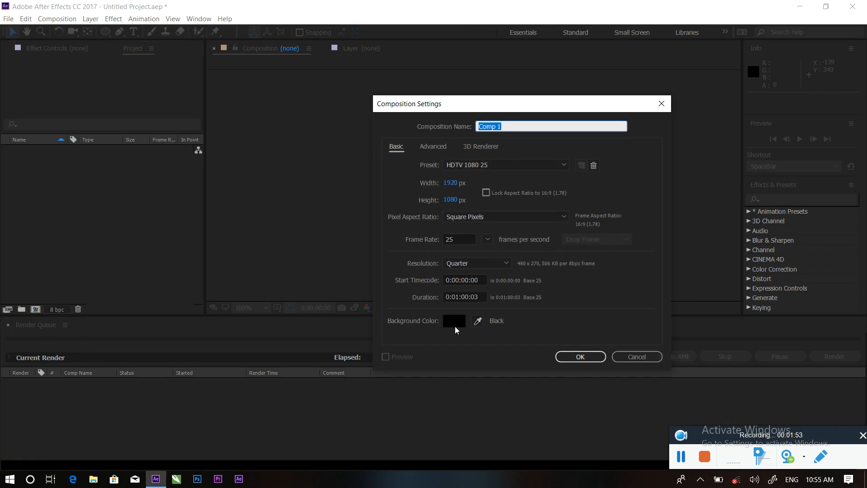
{"action": "left_click", "coordinate": [458, 296]}
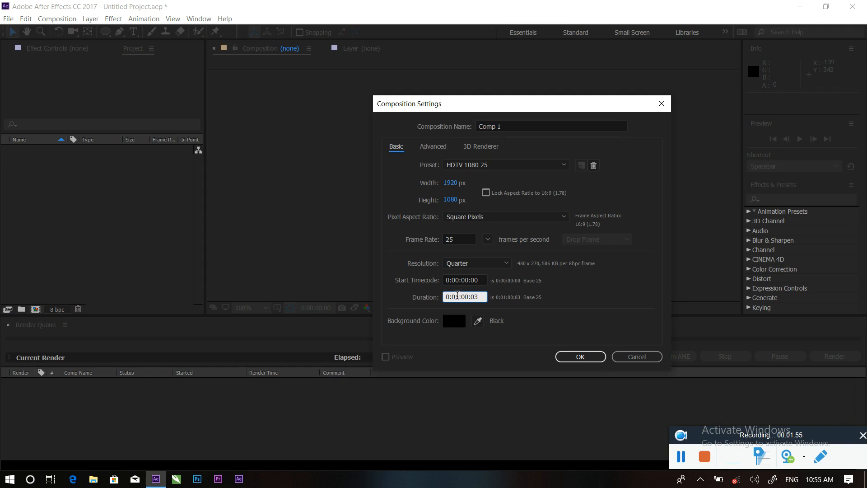
{"action": "key", "text": "BackSpace"}
{"action": "type", "text": "10"}
{"action": "left_click", "coordinate": [580, 356]}
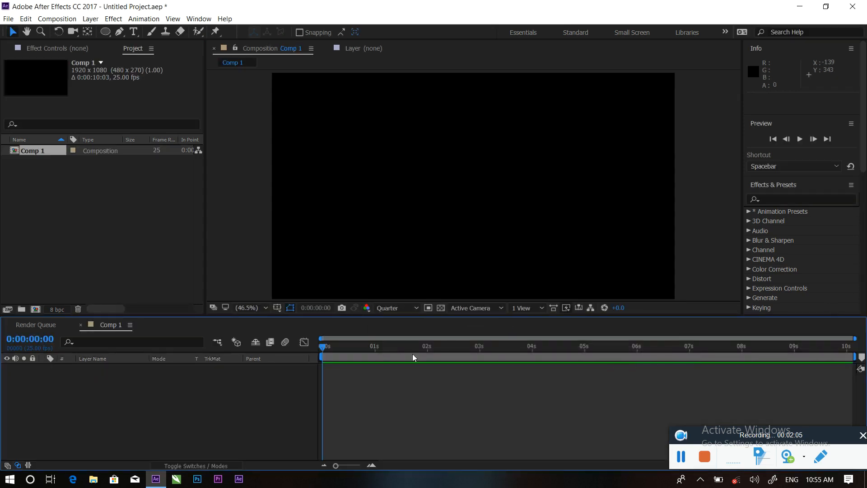
- Add a bright orange solid layer of 1920 x 1080 px to the composition
{"action": "right_click", "coordinate": [174, 393]}
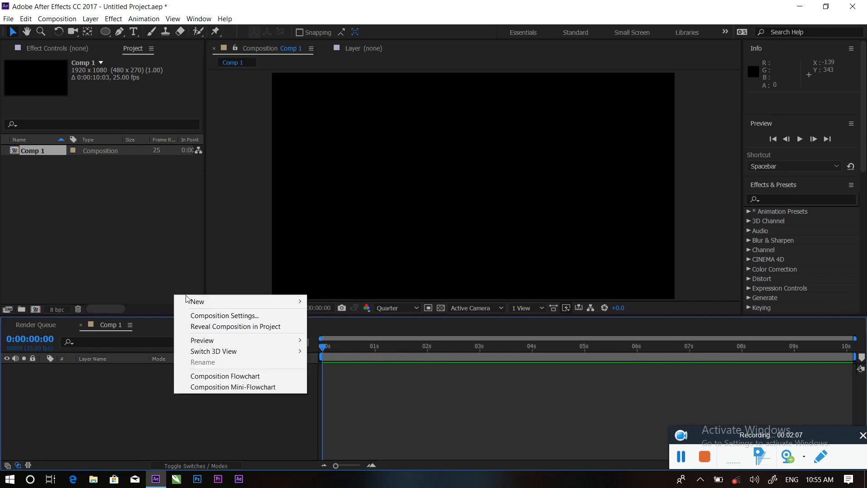
{"action": "mouse_move", "coordinate": [203, 302]}
{"action": "left_click", "coordinate": [367, 326]}
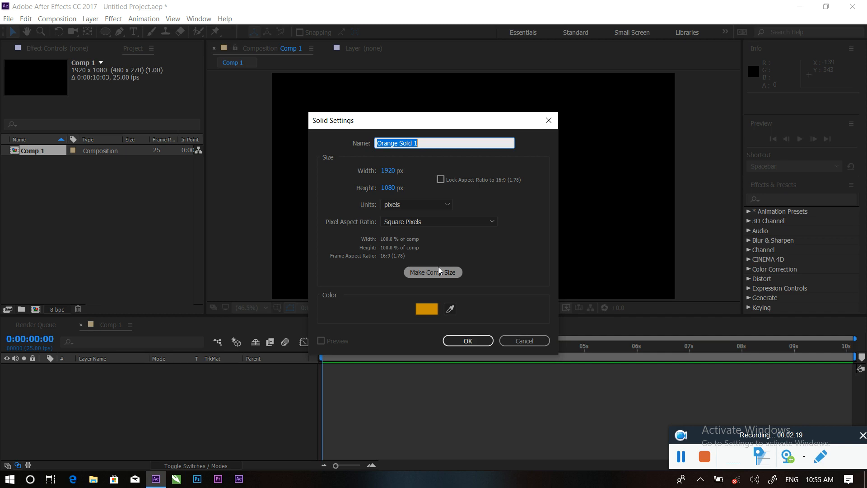
{"action": "left_click", "coordinate": [428, 311]}
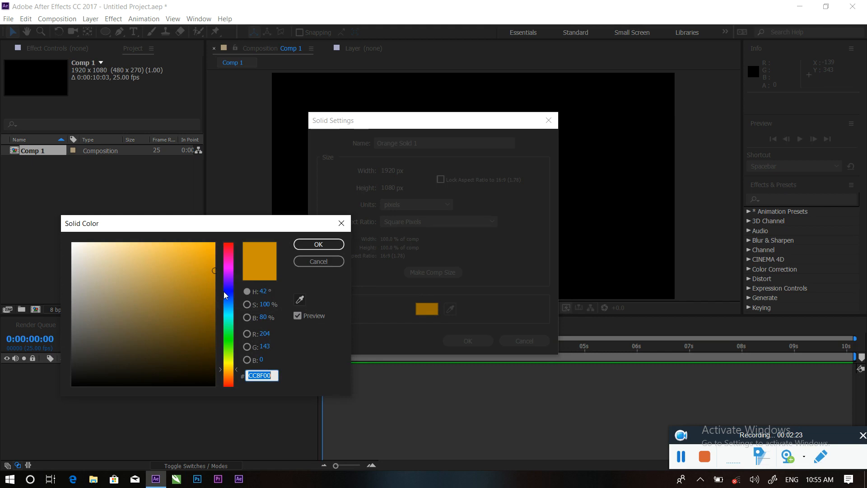
{"action": "left_click_drag", "start_coordinate": [230, 370], "coordinate": [231, 374]}
{"action": "left_click", "coordinate": [214, 254]}
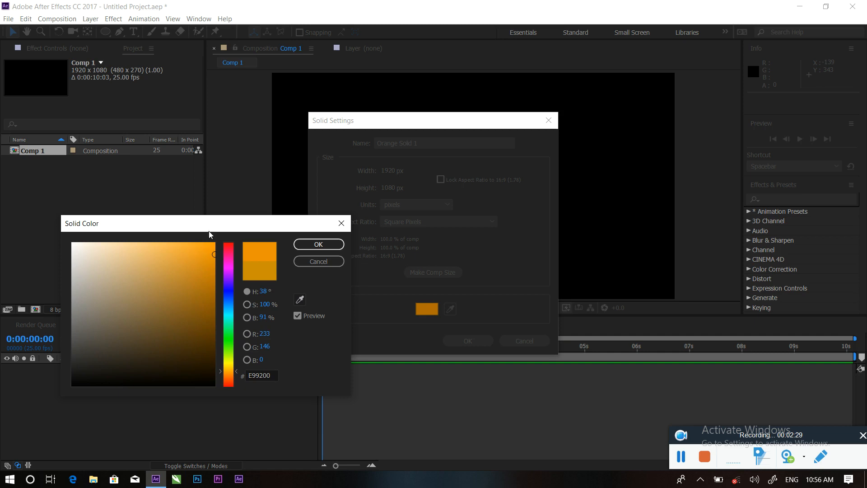
{"action": "left_click_drag", "start_coordinate": [231, 325], "coordinate": [230, 312]}
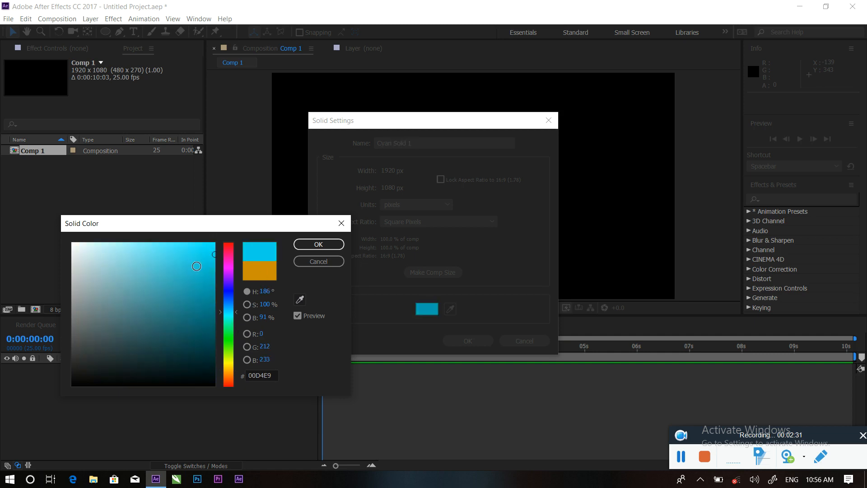
{"action": "left_click", "coordinate": [211, 248]}
{"action": "left_click", "coordinate": [233, 370]}
{"action": "left_click", "coordinate": [333, 248]}
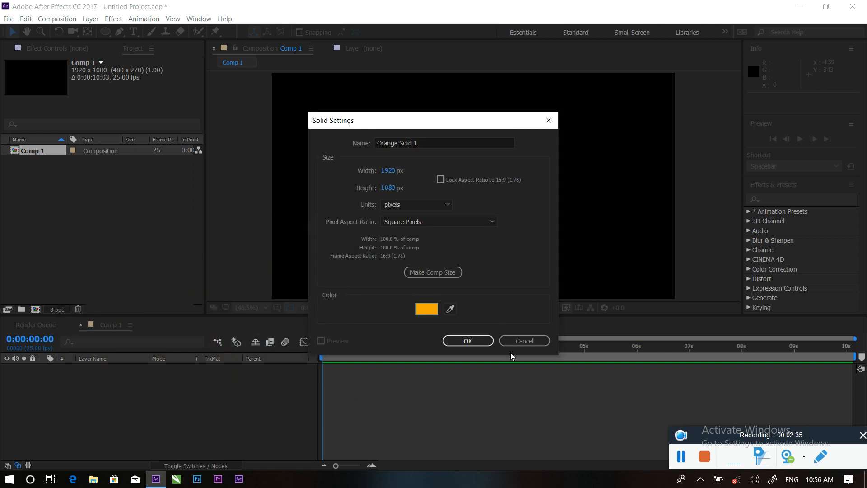
{"action": "left_click", "coordinate": [473, 340]}
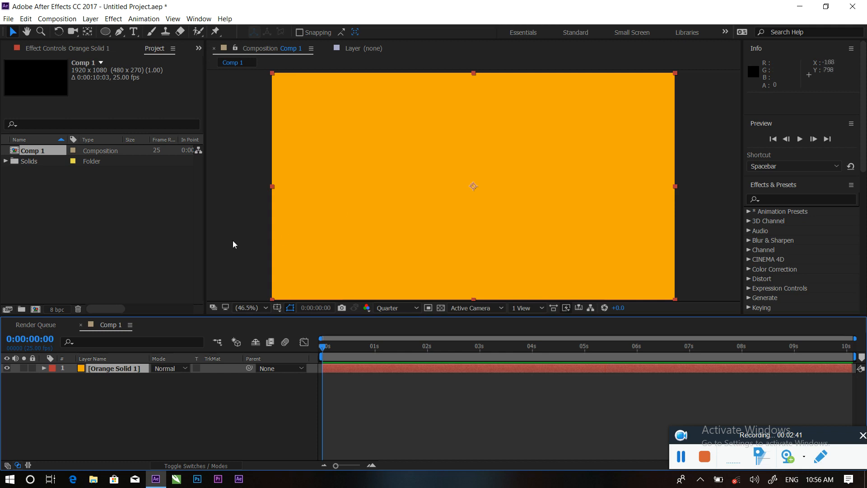
- Import the video How_to_Make_Best_Logo_Design_in_CorelDraw_In_Urdu_Hindi_2017(720p).mp4 from the Coral drw folder as footage
{"action": "left_click", "coordinate": [199, 401]}
{"action": "double_click", "coordinate": [77, 217]}
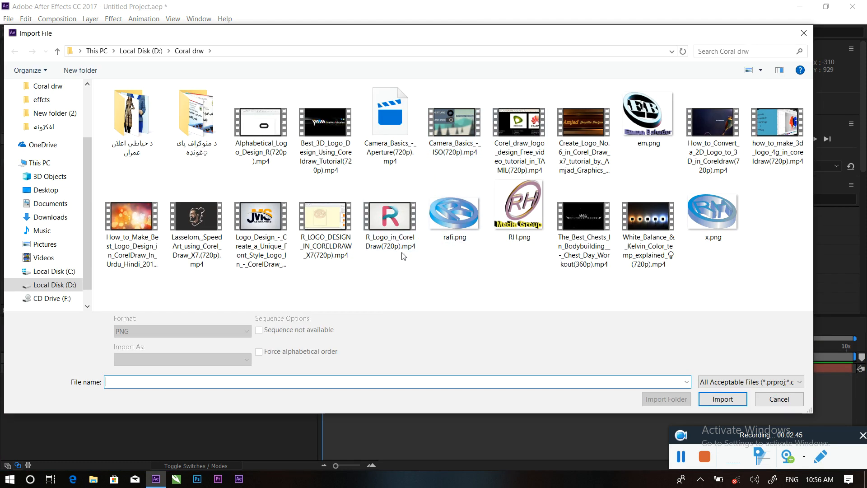
{"action": "left_click", "coordinate": [124, 223]}
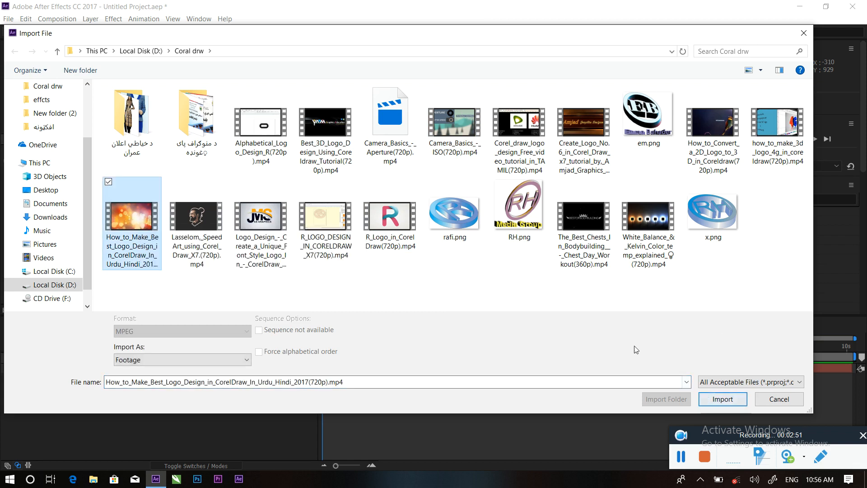
{"action": "left_click", "coordinate": [702, 399]}
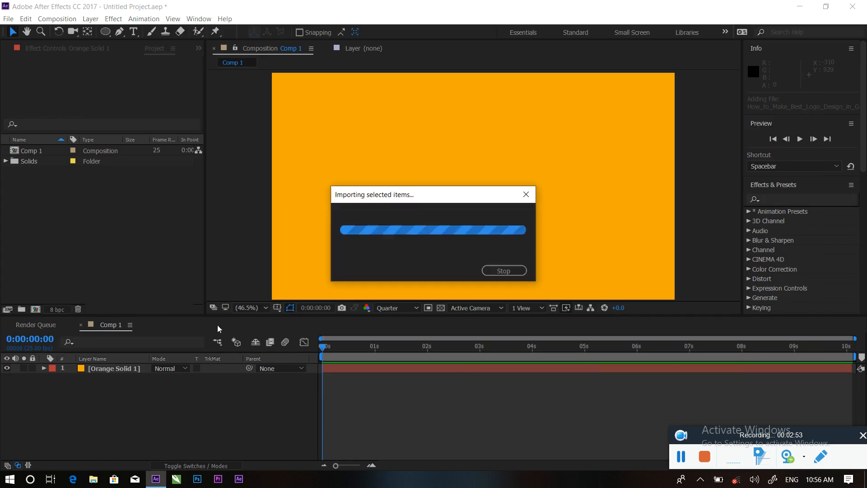
- Place the imported video above the orange solid in the composition and fit it to the comp size
{"action": "left_click_drag", "start_coordinate": [29, 161], "coordinate": [90, 366]}
{"action": "right_click", "coordinate": [477, 175]}
{"action": "mouse_move", "coordinate": [509, 112]}
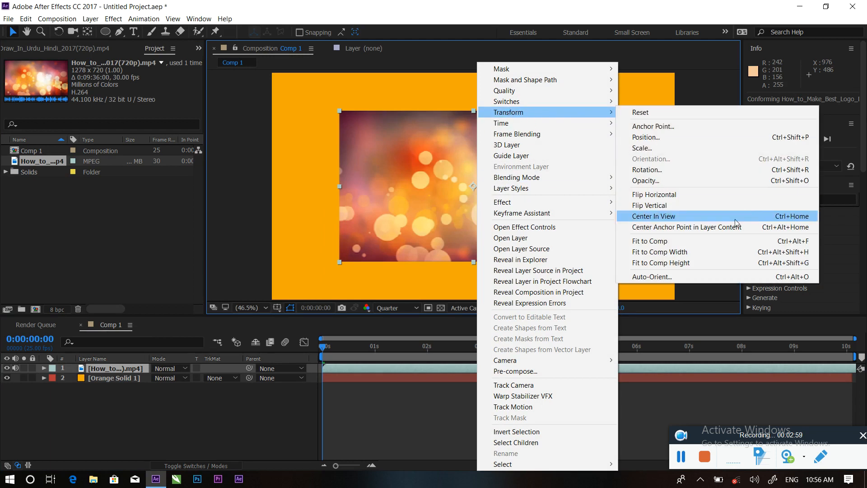
{"action": "left_click", "coordinate": [698, 244]}
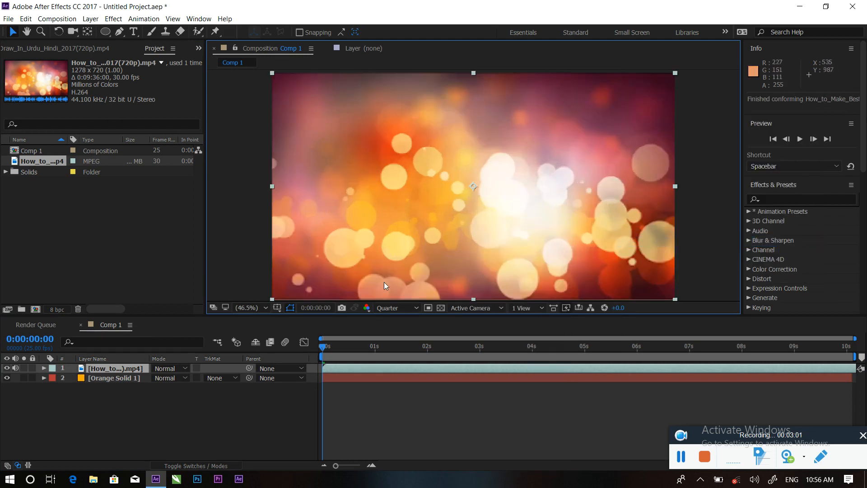
- Split the video layer at 0:00:01:02 and delete the part after that point
{"action": "left_click_drag", "start_coordinate": [324, 346], "coordinate": [378, 348]}
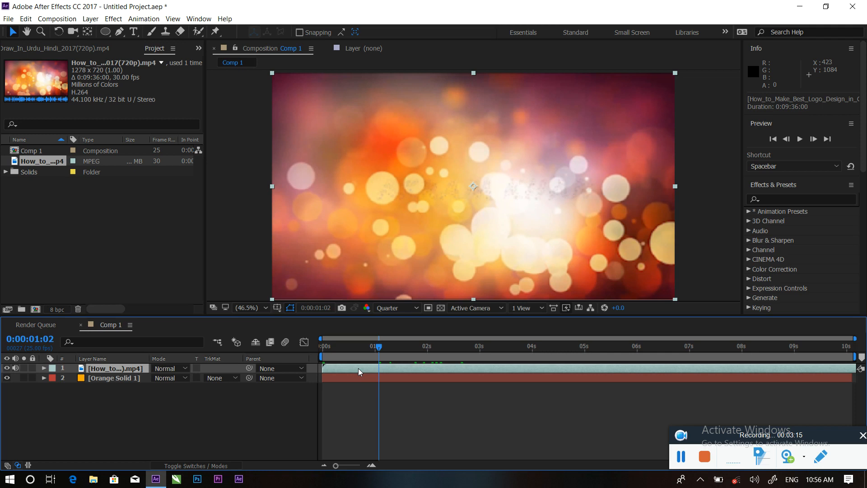
{"action": "key", "text": "ctrl+shift+d"}
{"action": "key", "text": "Delete"}
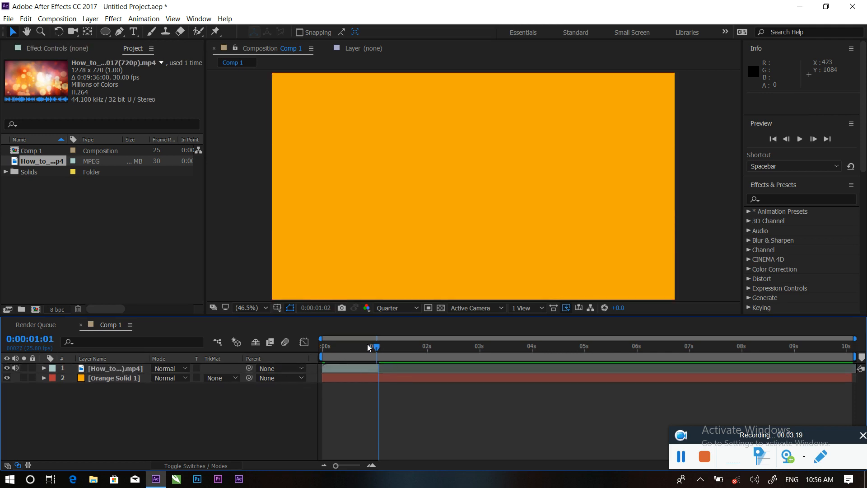
- Move the current time to 0:00:00:18 and mute the video layer's audio
{"action": "left_click_drag", "start_coordinate": [377, 346], "coordinate": [360, 362]}
{"action": "left_click", "coordinate": [358, 367]}
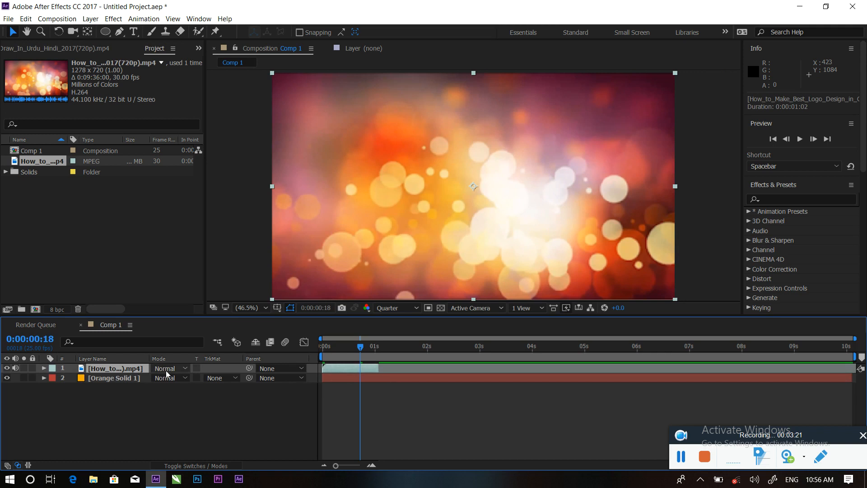
{"action": "left_click", "coordinate": [16, 368]}
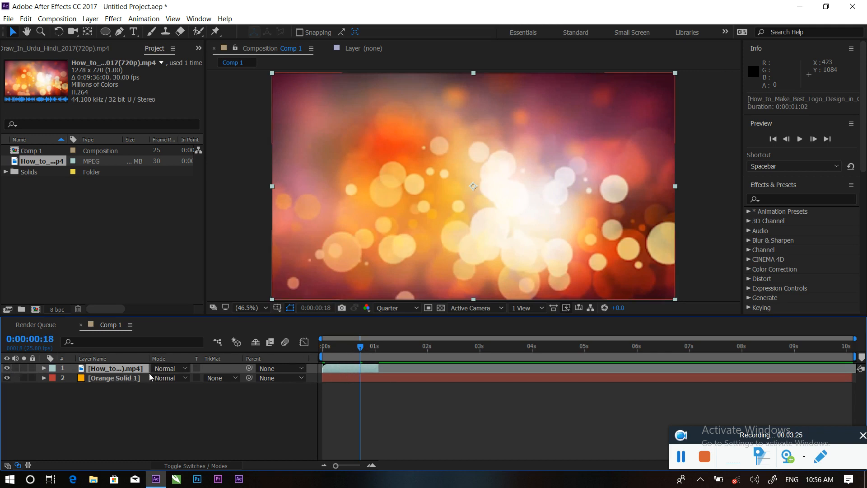
- Cycle the video layer's blending mode over the orange solid from Normal up to Classic Color Dodge
{"action": "key", "text": "shift+equal"}
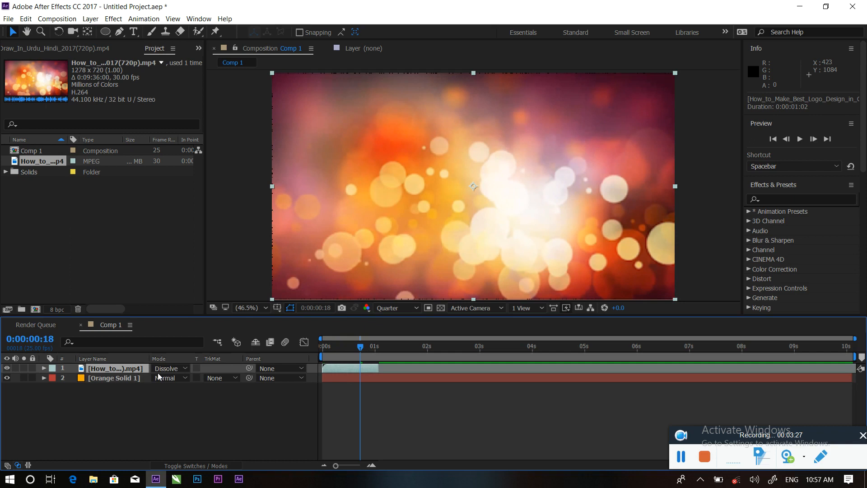
{"action": "key", "text": "shift+equal"}
{"action": "key", "text": "shift+equal"}
{"action": "key", "text": "shift+equal"}
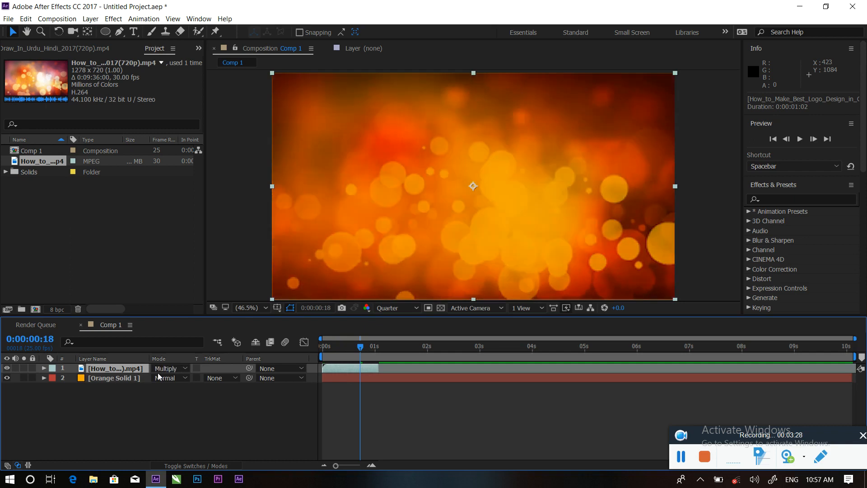
{"action": "key", "text": "shift+equal"}
{"action": "key", "text": "shift+equal"}
{"action": "key", "text": "shift+equal"}
{"action": "key", "text": "shift+equal"}
{"action": "key", "text": "shift+="}
{"action": "key", "text": "shift+="}
{"action": "key", "text": "shift+="}
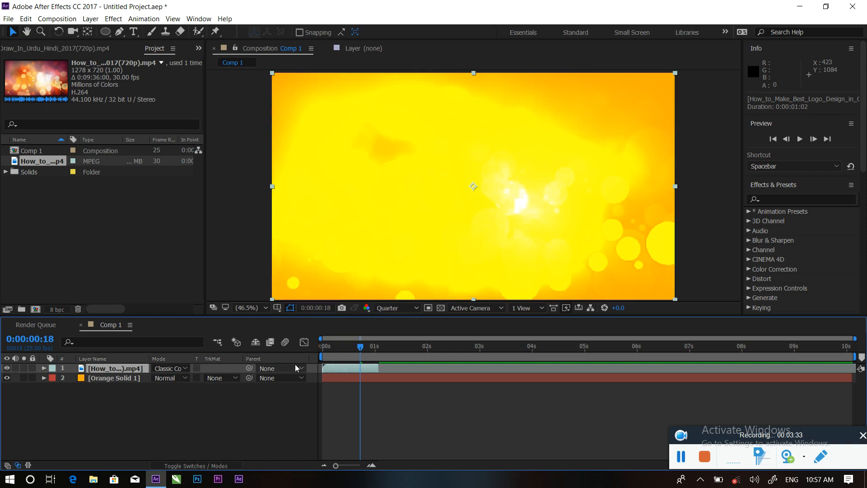
{"action": "double_click", "coordinate": [105, 368]}
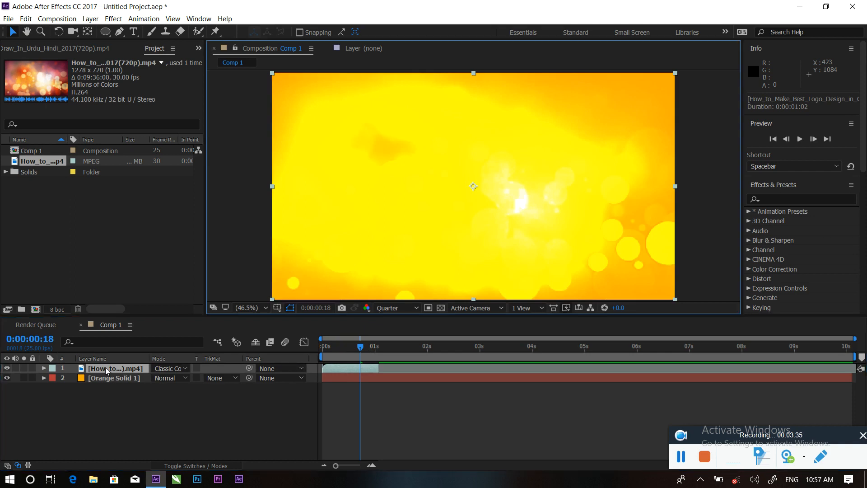
- Delete the video layer from Comp 1, return the current time to 0:00:00:00 and remove the video footage from the project
{"action": "key", "text": "Delete"}
{"action": "left_click_drag", "start_coordinate": [359, 344], "coordinate": [261, 334]}
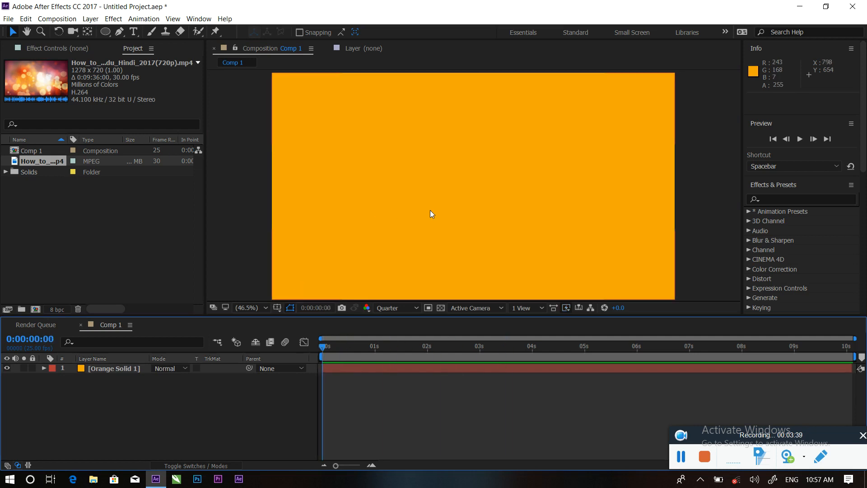
{"action": "left_click", "coordinate": [126, 256]}
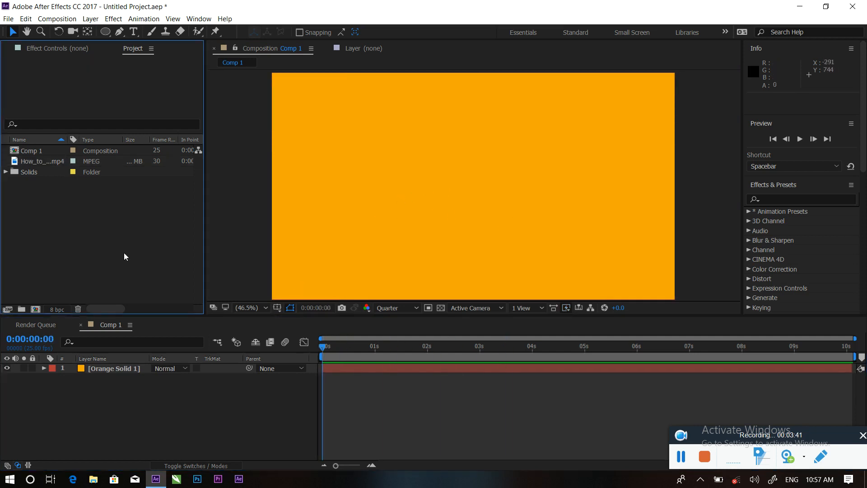
{"action": "left_click", "coordinate": [37, 162]}
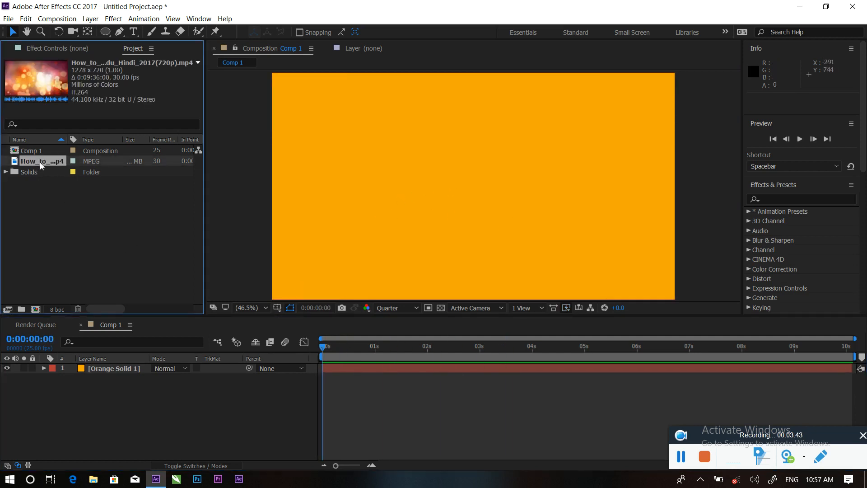
{"action": "key", "text": "Delete"}
- Browse the Coral drw and aftrefict folders on Local Disk (D:), including my kors, for a replacement background file to import
{"action": "double_click", "coordinate": [92, 224]}
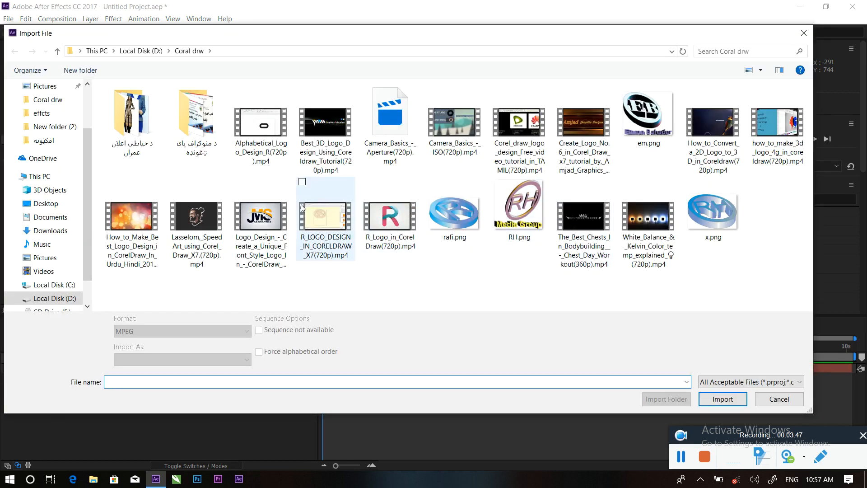
{"action": "double_click", "coordinate": [195, 120]}
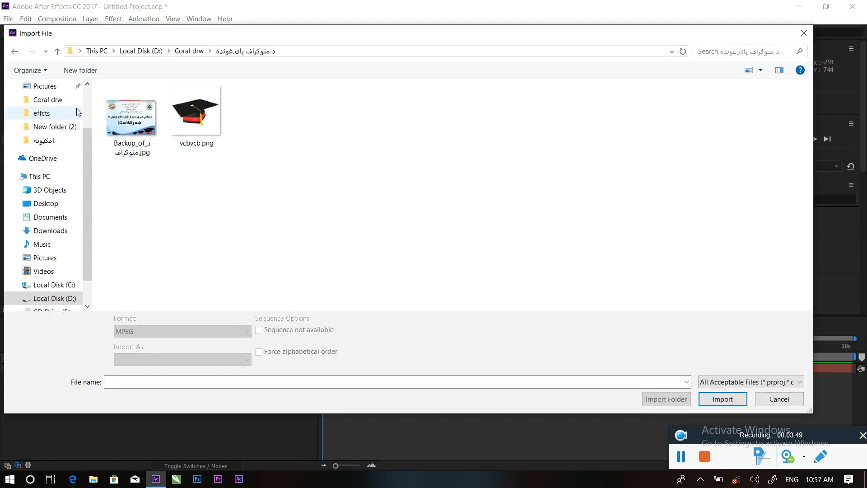
{"action": "key", "text": "alt+Left"}
{"action": "double_click", "coordinate": [122, 121]}
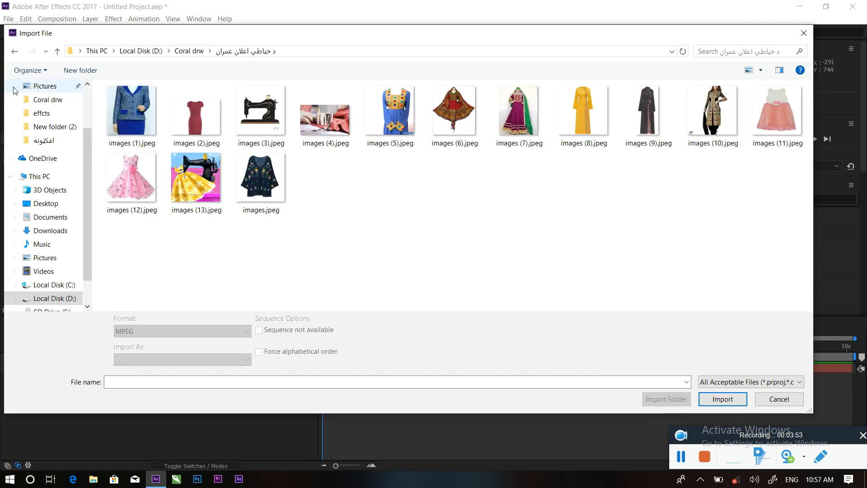
{"action": "left_click", "coordinate": [15, 52]}
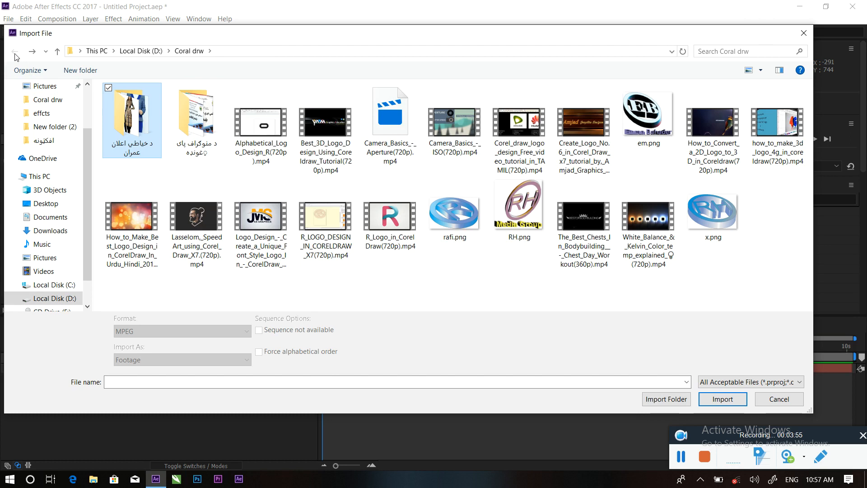
{"action": "left_click", "coordinate": [48, 298]}
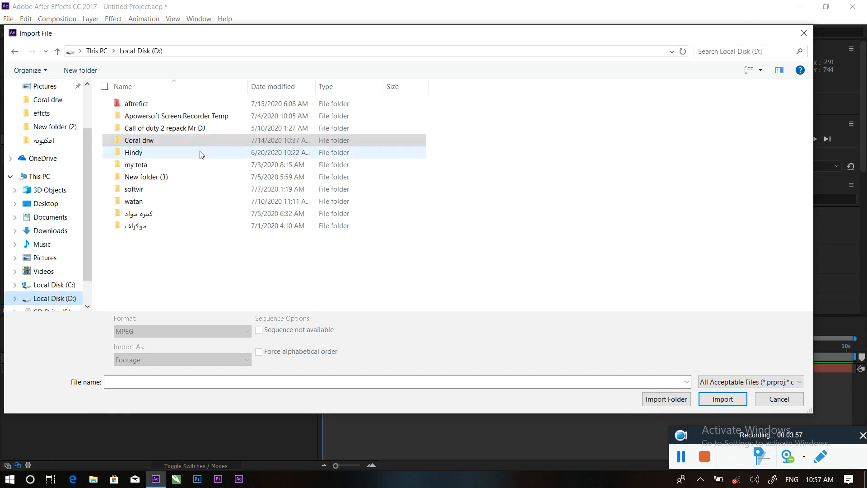
{"action": "double_click", "coordinate": [140, 103]}
{"action": "double_click", "coordinate": [146, 165]}
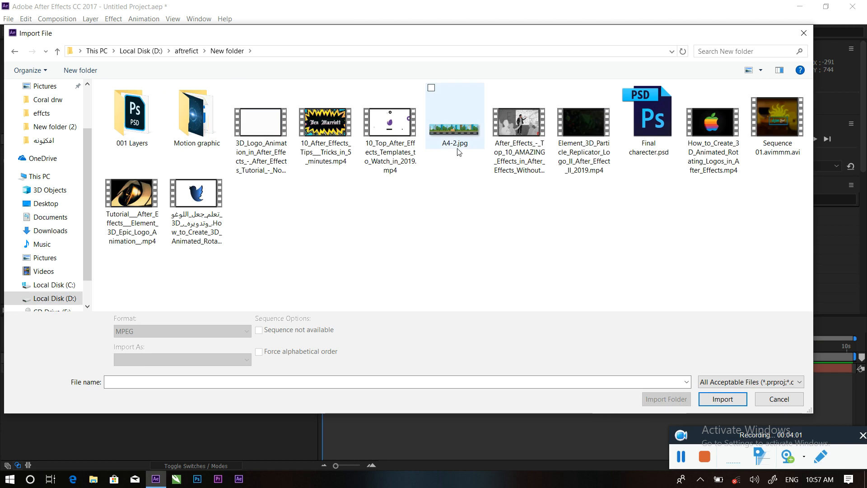
{"action": "left_click", "coordinate": [14, 51]}
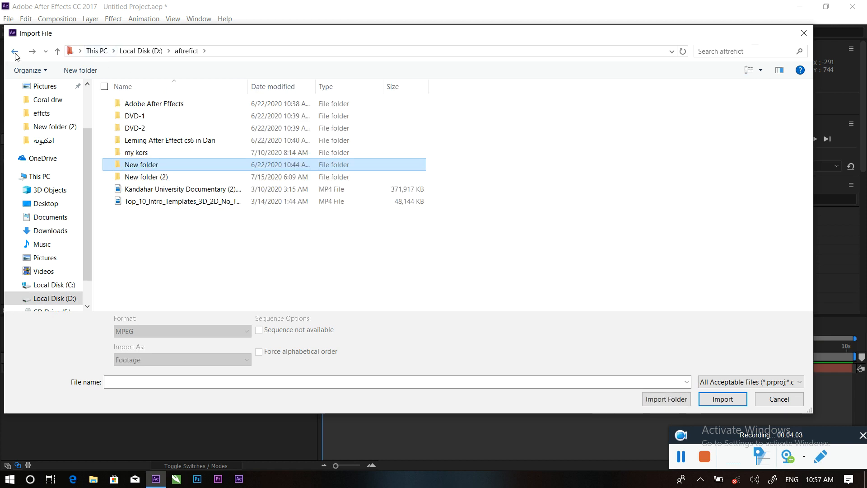
{"action": "double_click", "coordinate": [140, 155]}
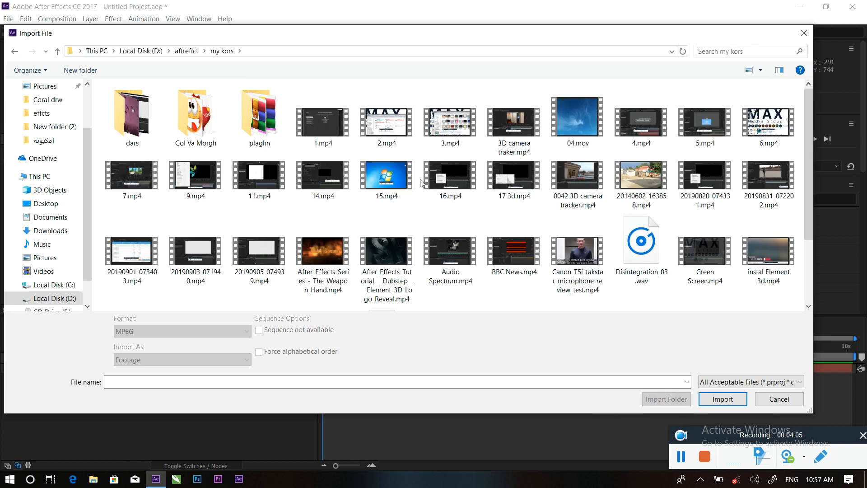
{"action": "double_click", "coordinate": [210, 128]}
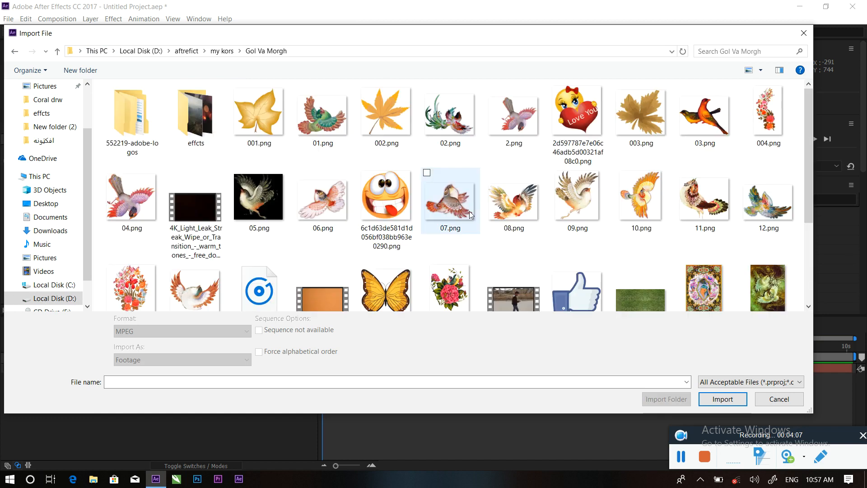
{"action": "scroll", "coordinate": [522, 213], "scroll_direction": "down", "scroll_amount": 2}
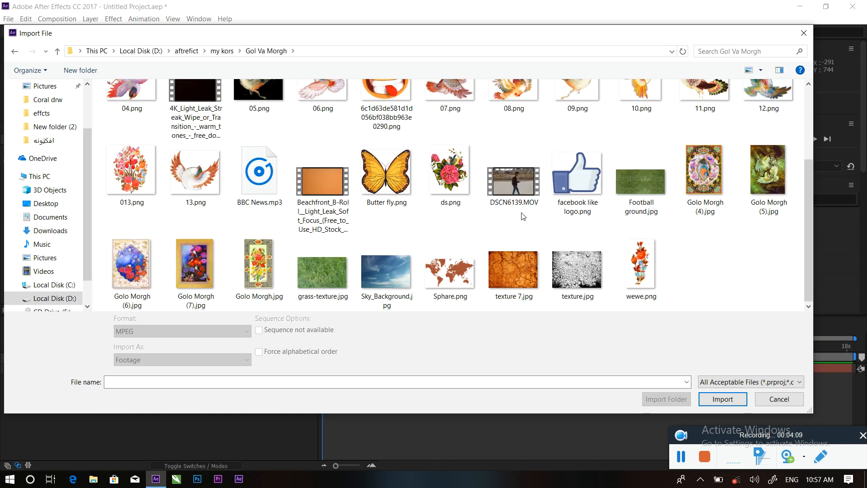
{"action": "scroll", "coordinate": [522, 215], "scroll_direction": "up", "scroll_amount": 3}
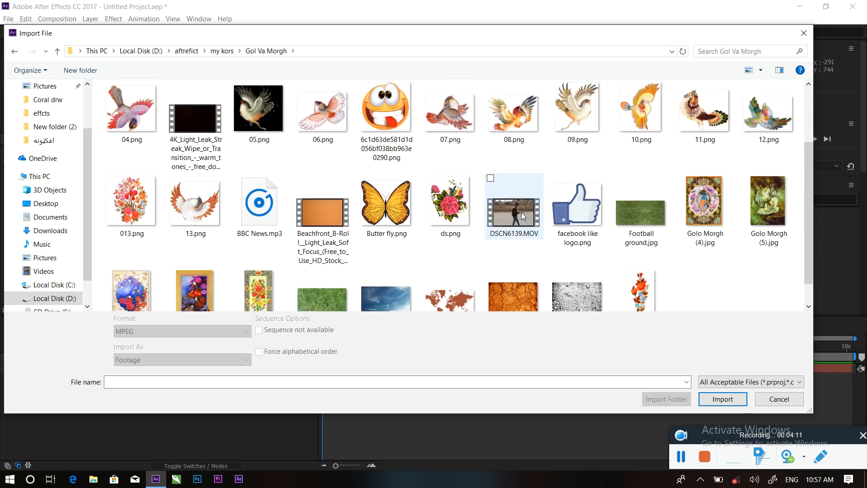
{"action": "double_click", "coordinate": [218, 140]}
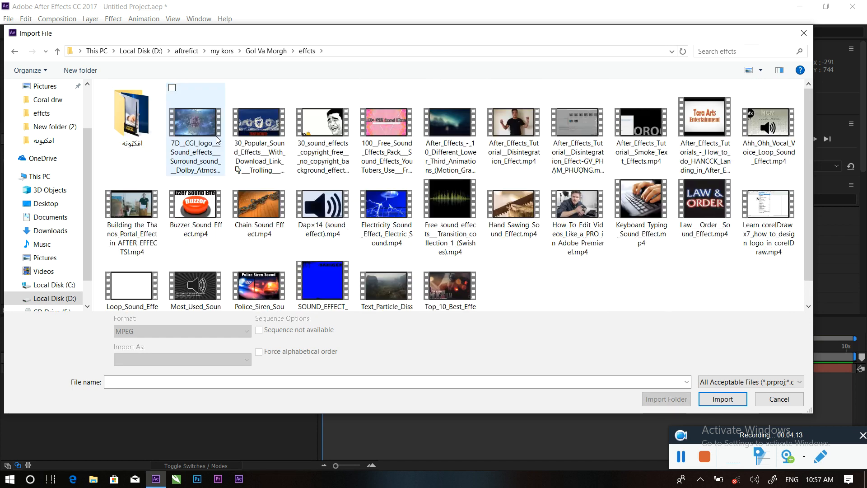
{"action": "left_click", "coordinate": [14, 51]}
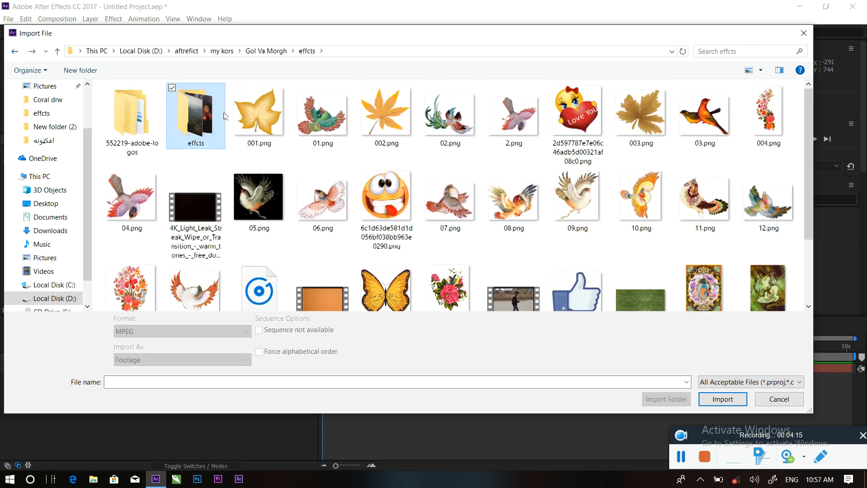
{"action": "left_click", "coordinate": [14, 51]}
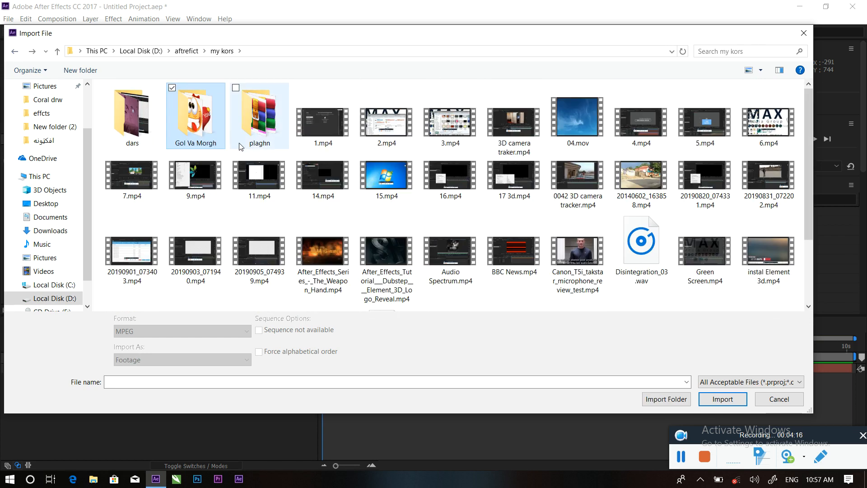
{"action": "double_click", "coordinate": [149, 129]}
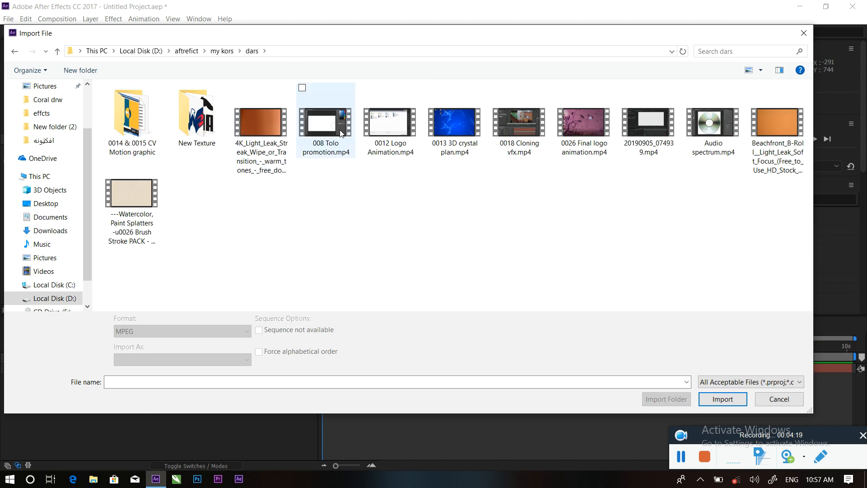
{"action": "left_click", "coordinate": [219, 130]}
{"action": "double_click", "coordinate": [220, 130]}
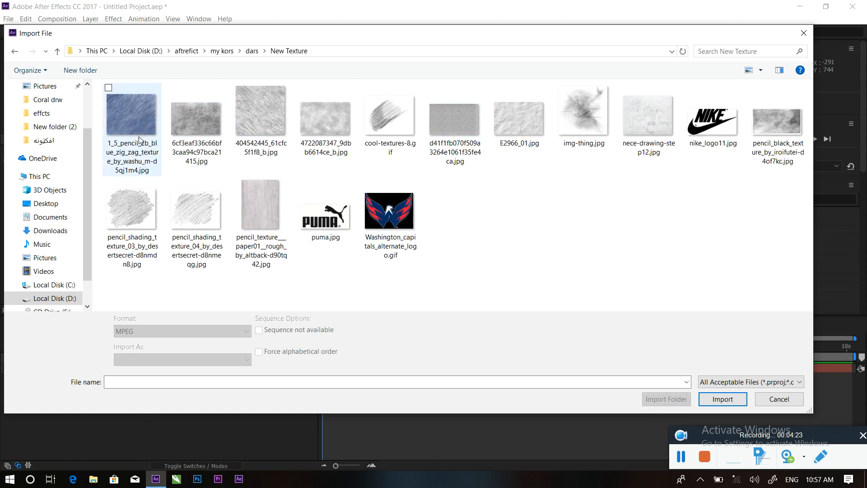
{"action": "left_click", "coordinate": [325, 123]}
{"action": "left_click", "coordinate": [726, 401]}
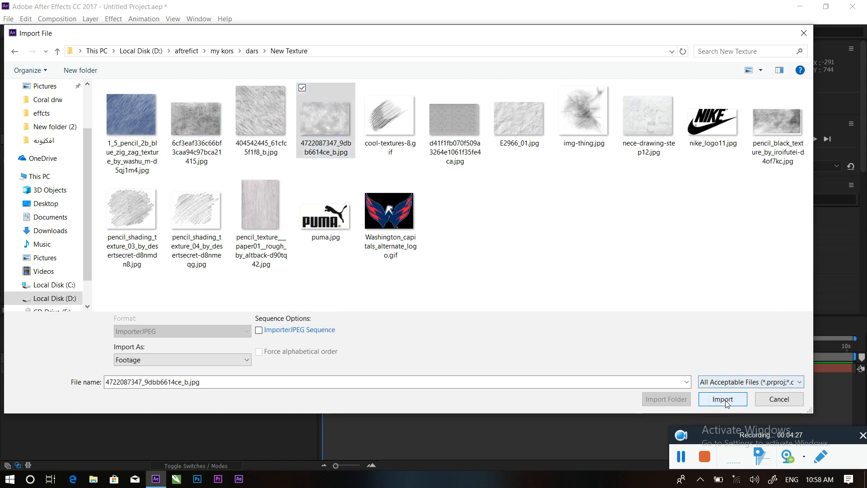
- Place the imported texture image above the orange solid in Comp 1 and fit it to the comp size
{"action": "left_click_drag", "start_coordinate": [39, 149], "coordinate": [139, 365]}
{"action": "right_click", "coordinate": [450, 218]}
{"action": "mouse_move", "coordinate": [517, 113]}
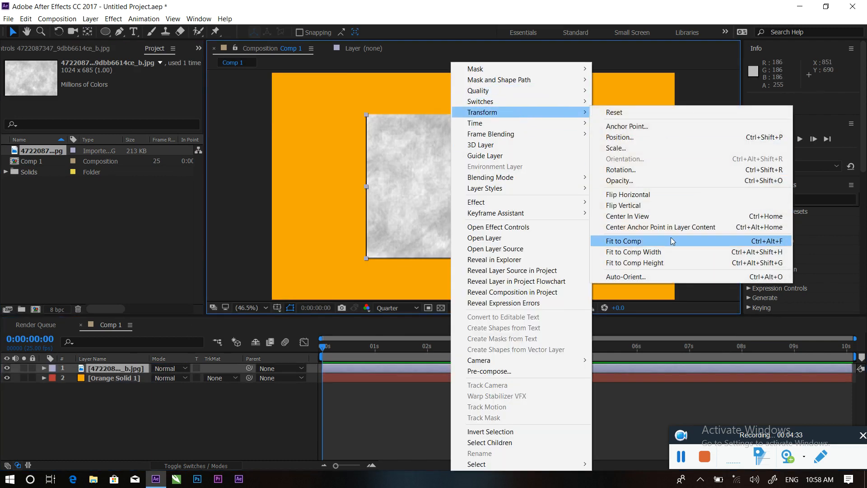
{"action": "left_click", "coordinate": [673, 242]}
- Set the texture layer's blending mode to Screen and widen the layer slightly past the composition's side edges
{"action": "left_click", "coordinate": [182, 369]}
{"action": "left_click", "coordinate": [181, 369]}
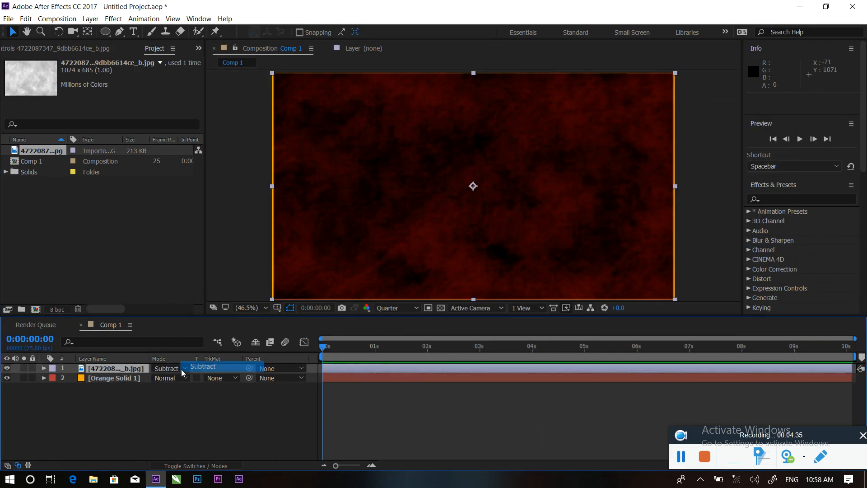
{"action": "left_click", "coordinate": [183, 371]}
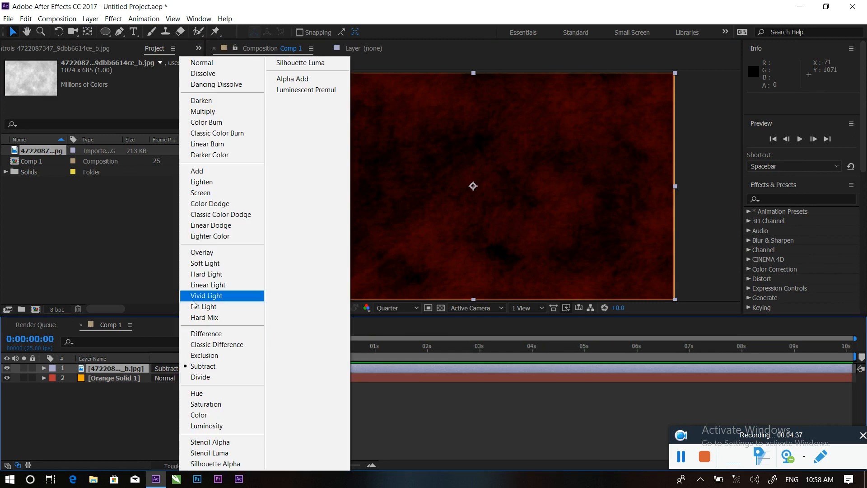
{"action": "left_click", "coordinate": [197, 171]}
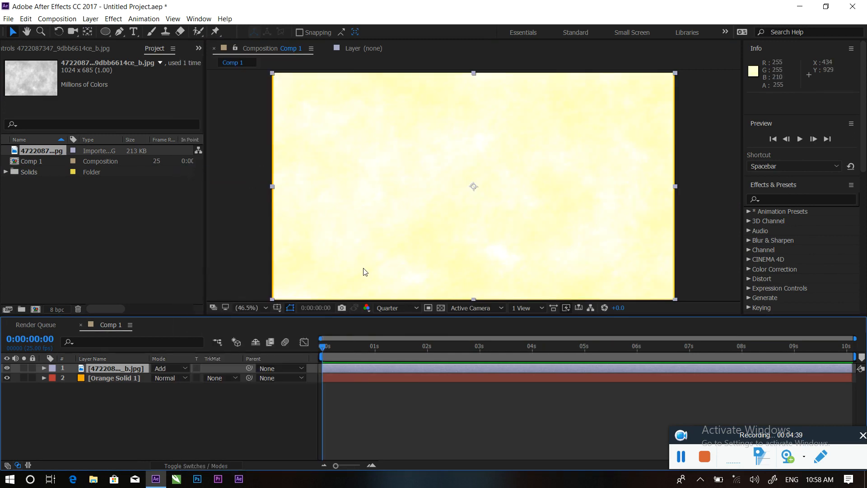
{"action": "key", "text": "shift+equal"}
{"action": "key", "text": "shift+equal"}
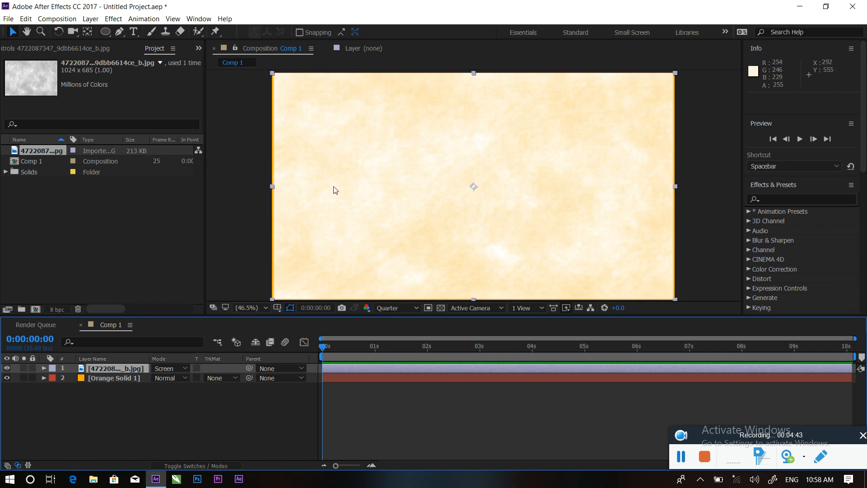
{"action": "left_click_drag", "start_coordinate": [273, 190], "coordinate": [267, 187]}
{"action": "left_click", "coordinate": [260, 410]}
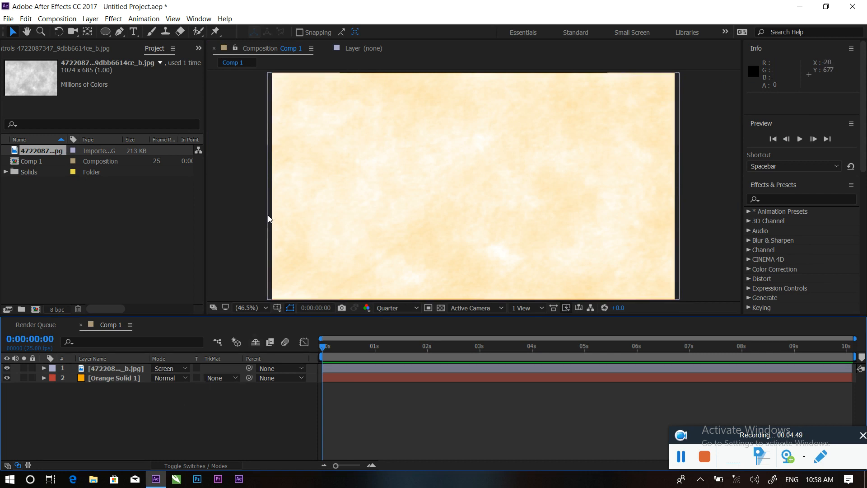
{"action": "left_click", "coordinate": [105, 32]}
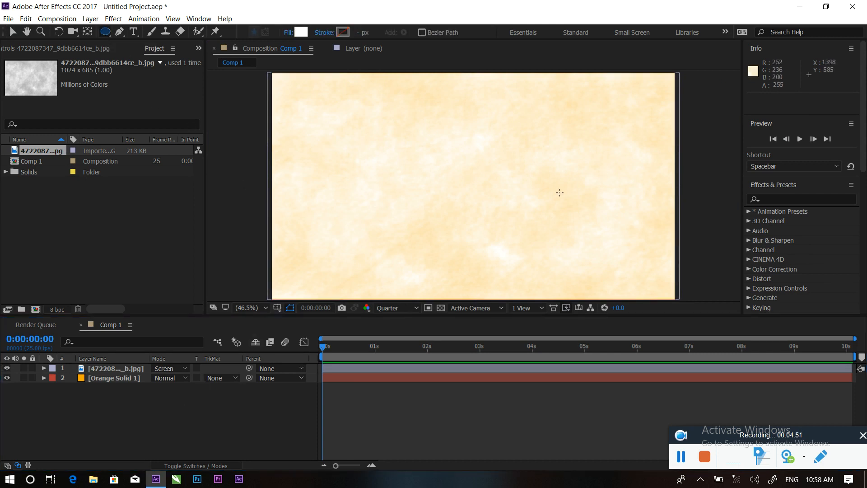
{"action": "left_click", "coordinate": [109, 371]}
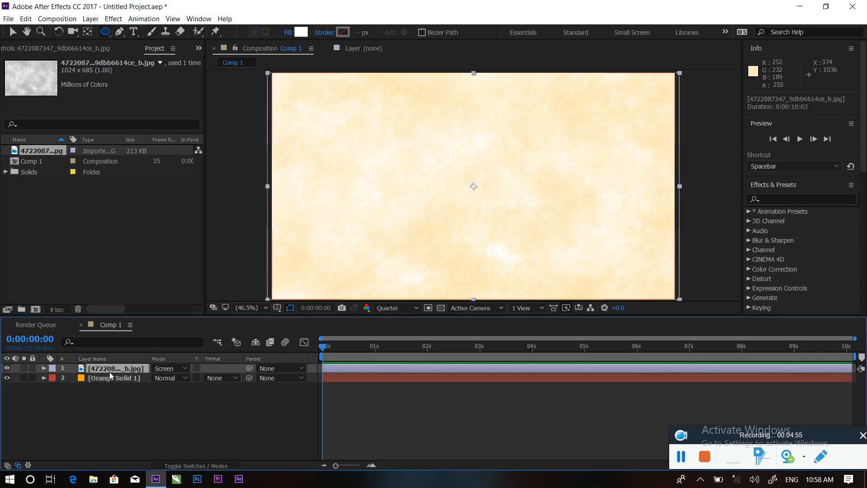
{"action": "left_click_drag", "start_coordinate": [370, 159], "coordinate": [442, 236]}
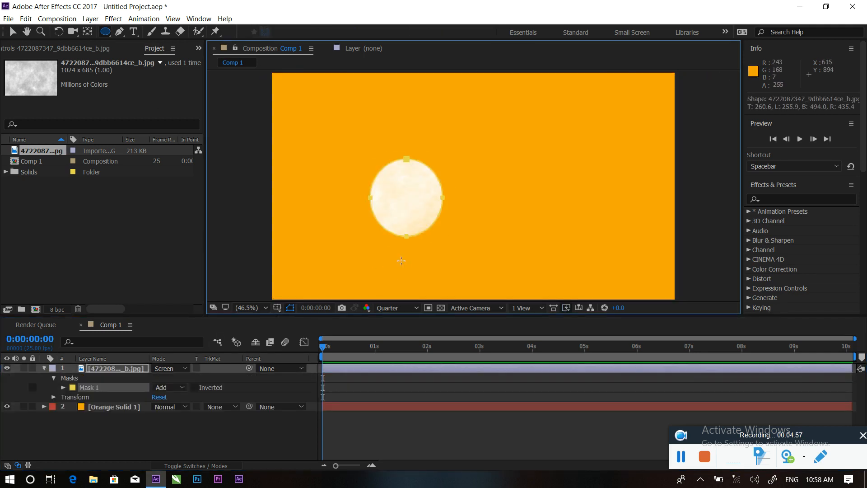
{"action": "key", "text": "ctrl+z"}
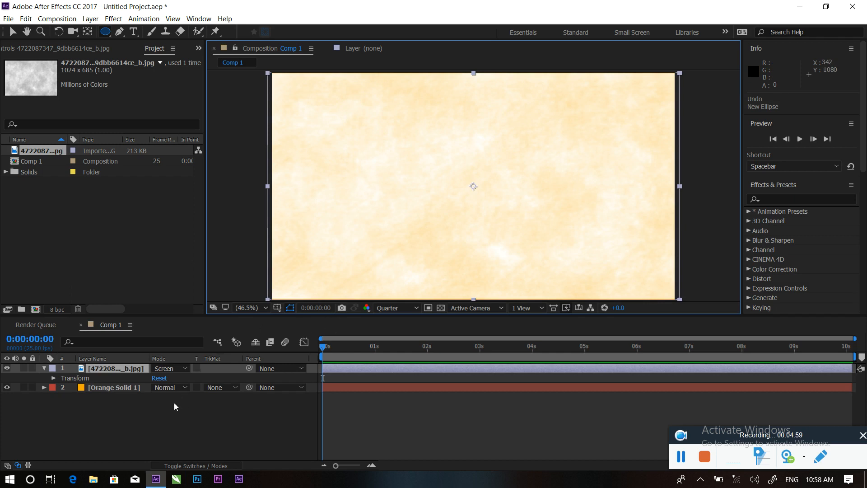
- Draw a large white circle as a new shape layer, vertically centred on the frame's right half and extending past its right edge
{"action": "left_click", "coordinate": [175, 406]}
{"action": "left_click", "coordinate": [458, 106]}
{"action": "left_click_drag", "start_coordinate": [458, 106], "coordinate": [757, 406]}
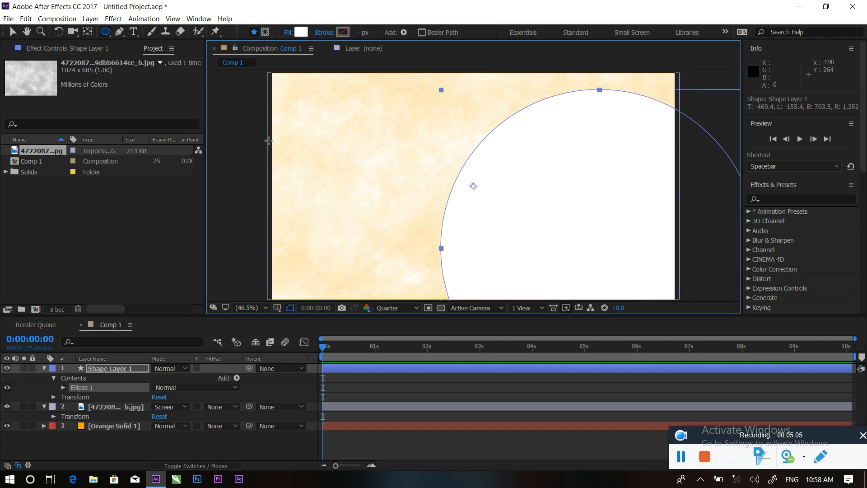
{"action": "left_click", "coordinate": [12, 32]}
{"action": "left_click_drag", "start_coordinate": [559, 170], "coordinate": [539, 116]}
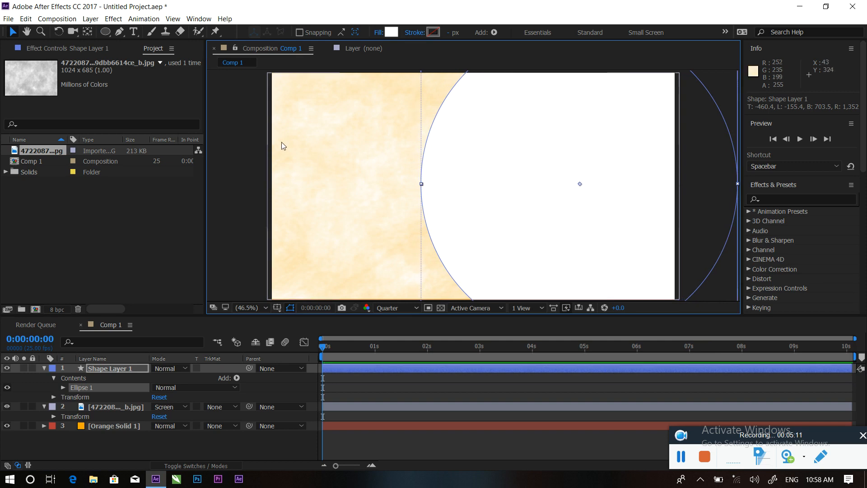
- Set the circle's fill color to dark yellow 998200
{"action": "left_click", "coordinate": [393, 31]}
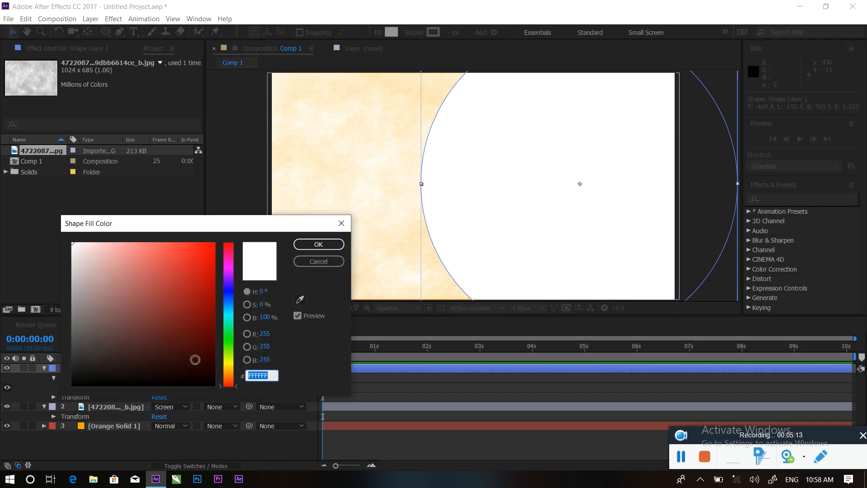
{"action": "left_click", "coordinate": [230, 367]}
{"action": "left_click", "coordinate": [215, 299]}
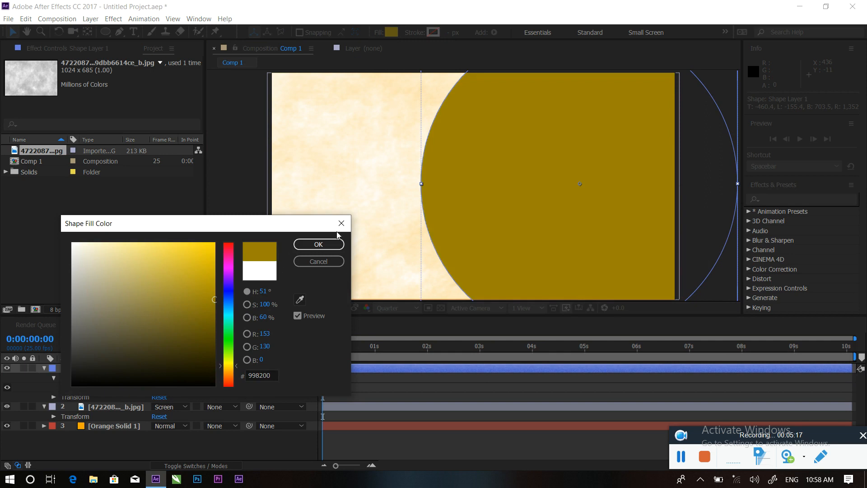
{"action": "left_click", "coordinate": [326, 244]}
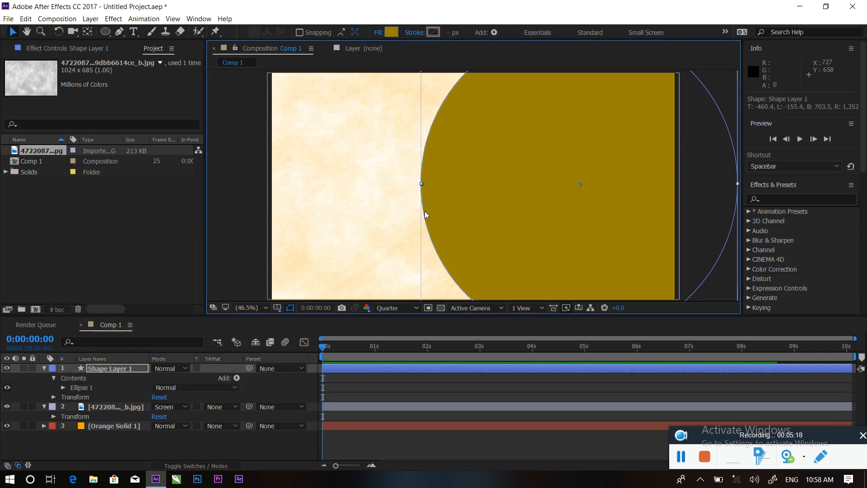
- Give the circle a solid 24 px stroke in bright yellow-orange FFBC00
{"action": "left_click", "coordinate": [421, 36]}
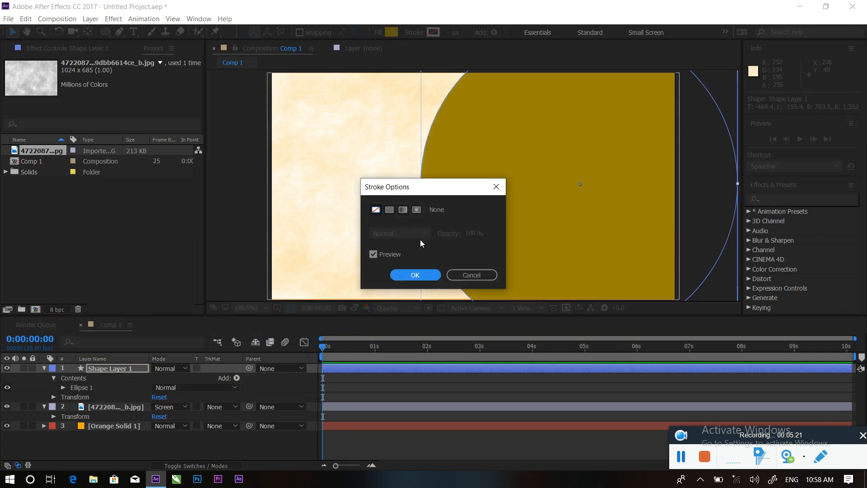
{"action": "left_click", "coordinate": [415, 275]}
{"action": "left_click", "coordinate": [433, 32]}
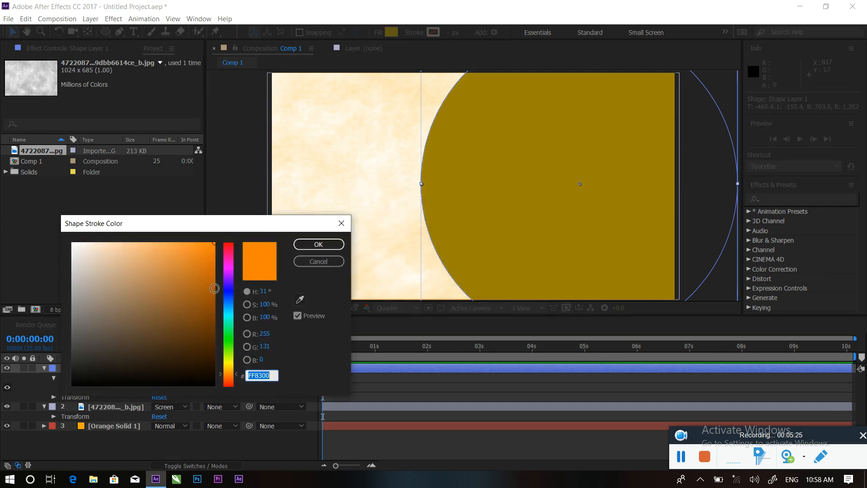
{"action": "mouse_move", "coordinate": [231, 353]}
{"action": "left_mouse_down"}
{"action": "mouse_move", "coordinate": [231, 307]}
{"action": "mouse_move", "coordinate": [231, 369]}
{"action": "left_mouse_up"}
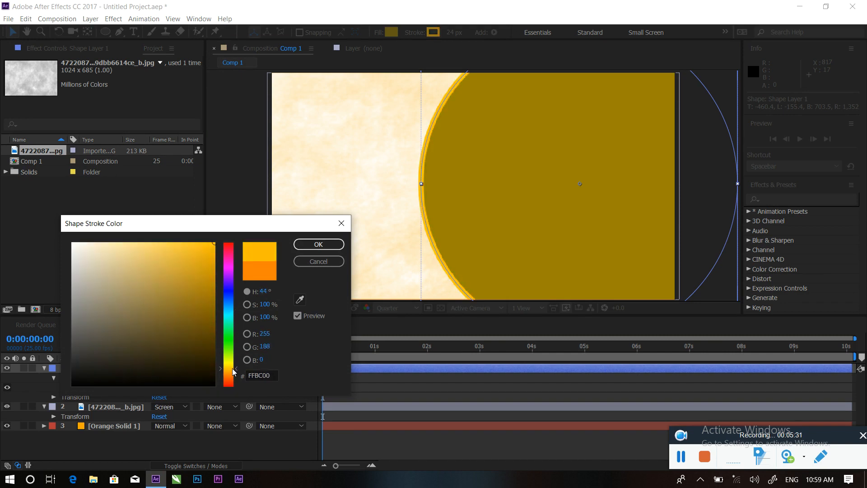
{"action": "left_click", "coordinate": [316, 248]}
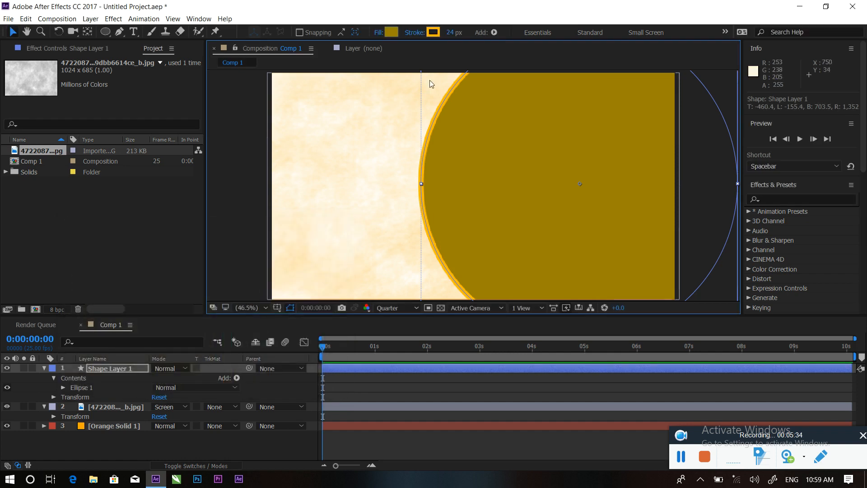
- Match the circle's stroke color to its dark yellow fill by sampling it, and collapse the expanded layer properties
{"action": "left_click", "coordinate": [434, 32]}
{"action": "left_click", "coordinate": [300, 300]}
{"action": "left_click", "coordinate": [499, 145]}
{"action": "left_click", "coordinate": [324, 244]}
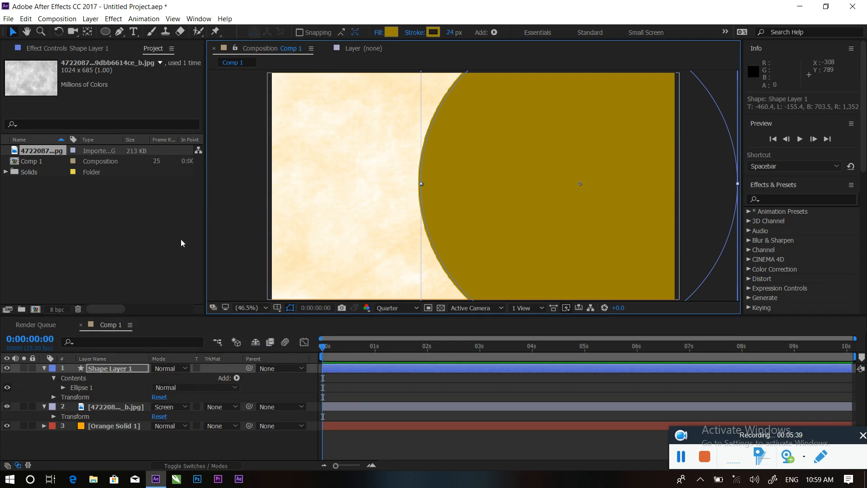
{"action": "left_click", "coordinate": [174, 243]}
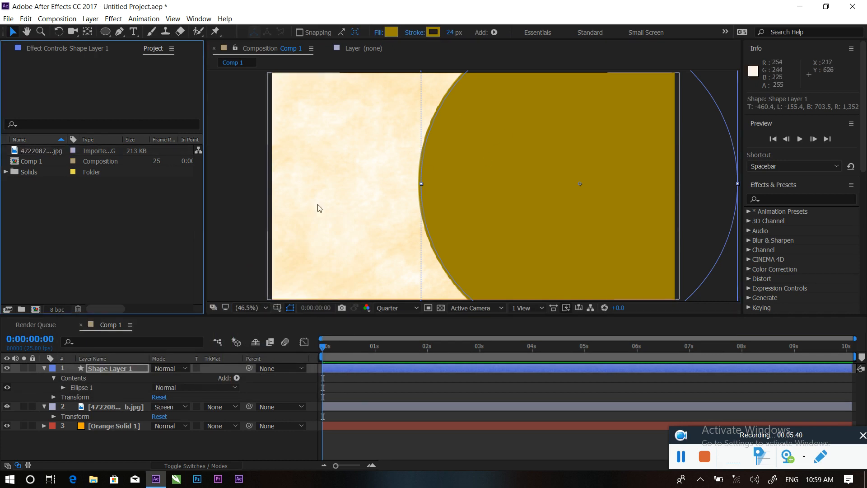
{"action": "left_click", "coordinate": [42, 368]}
{"action": "left_click", "coordinate": [92, 438]}
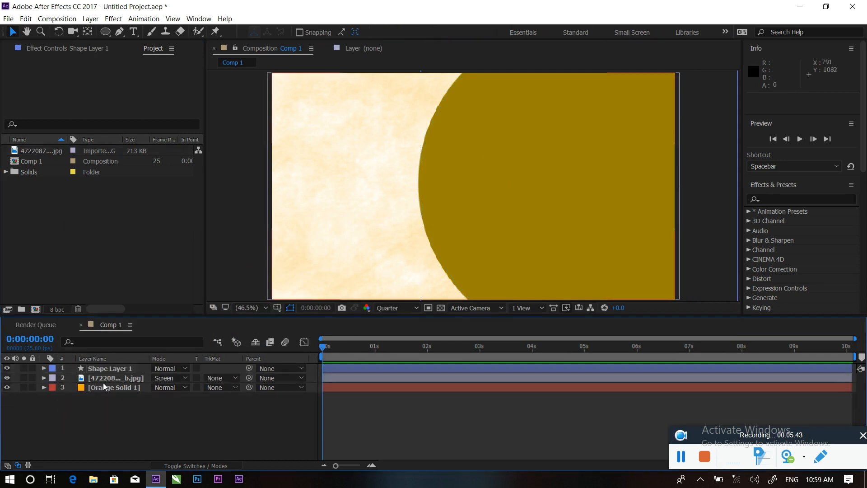
- Keyframe Shape Layer 1's position off the frame's right side at 0:00:00:00 (about 2223, 549) and at about 1089, 555 at 0:00:00:24
{"action": "left_click", "coordinate": [144, 368]}
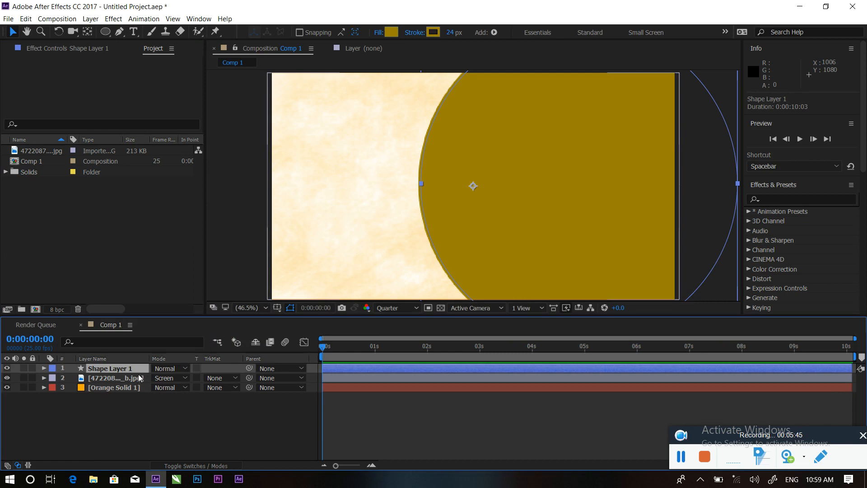
{"action": "key", "text": "p"}
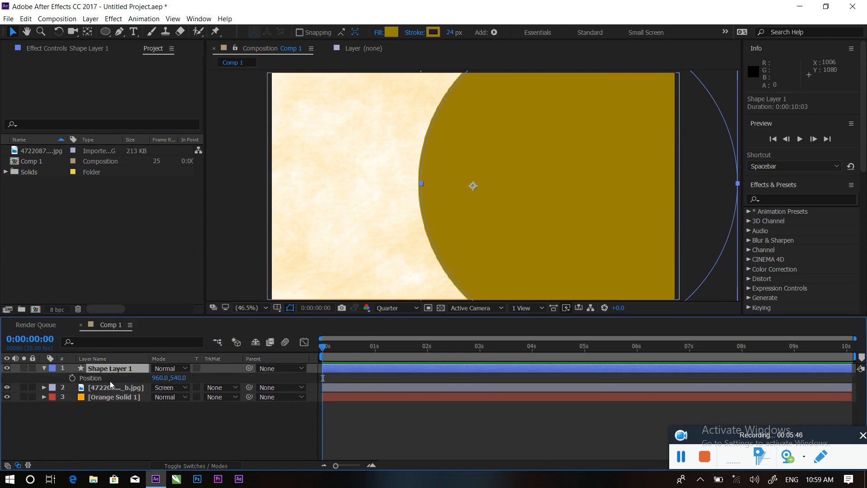
{"action": "left_click", "coordinate": [72, 377]}
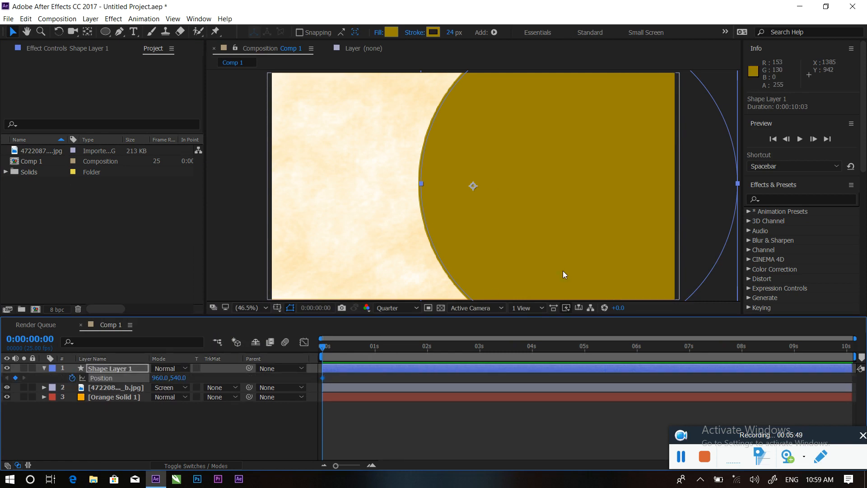
{"action": "left_click_drag", "start_coordinate": [465, 214], "coordinate": [729, 216]}
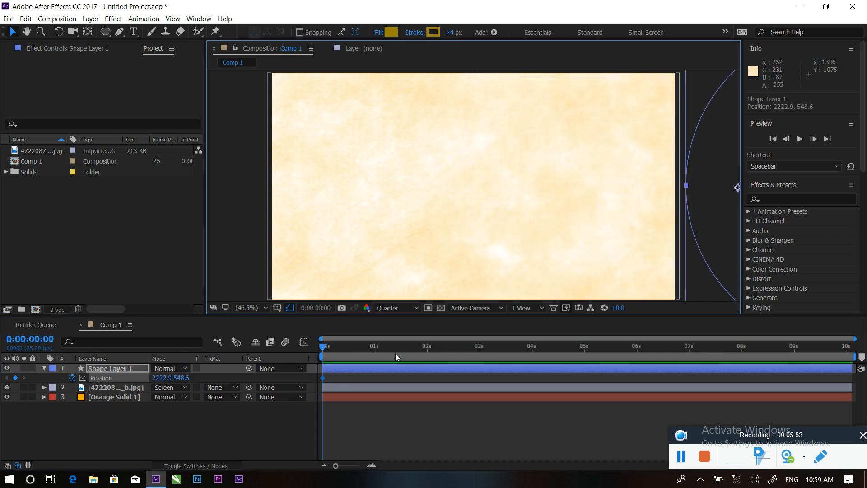
{"action": "left_click", "coordinate": [373, 345]}
{"action": "left_click_drag", "start_coordinate": [686, 245], "coordinate": [480, 216]}
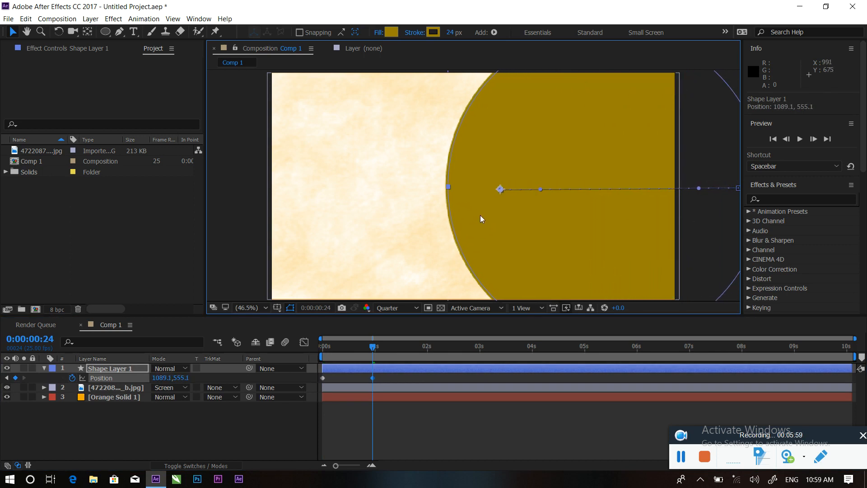
- Apply Easy Ease to both position keyframes of Shape Layer 1
{"action": "left_click_drag", "start_coordinate": [391, 377], "coordinate": [322, 379]}
{"action": "right_click", "coordinate": [322, 379]}
{"action": "mouse_move", "coordinate": [366, 372]}
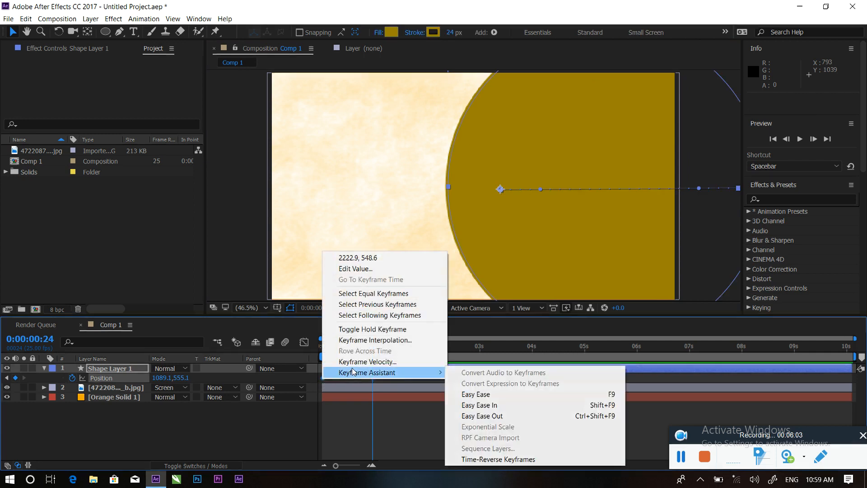
{"action": "left_click", "coordinate": [493, 397]}
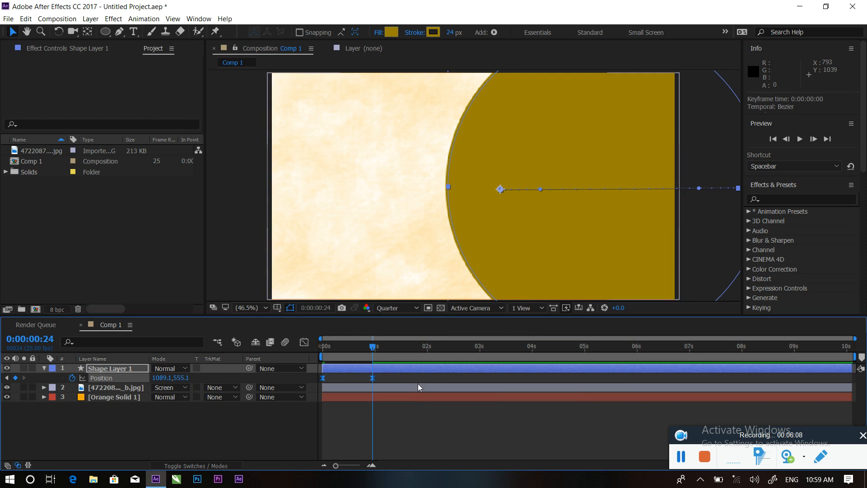
- Reshape the circle's position speed graph so the motion peaks early and slows down gradually, and preview the slide-in
{"action": "left_click", "coordinate": [305, 342]}
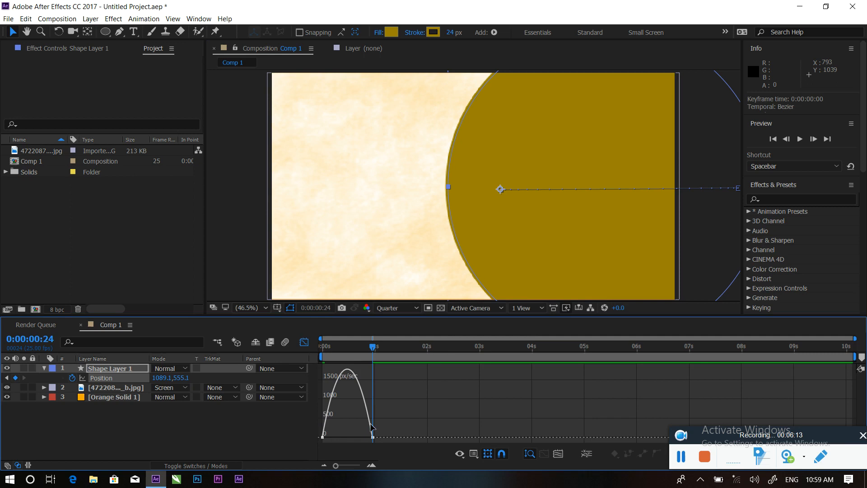
{"action": "left_click_drag", "start_coordinate": [386, 433], "coordinate": [371, 448]}
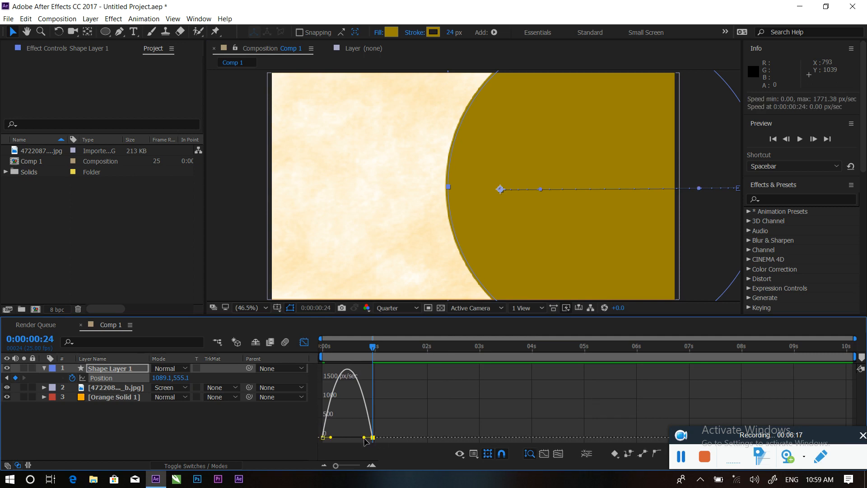
{"action": "left_click_drag", "start_coordinate": [365, 440], "coordinate": [348, 438]}
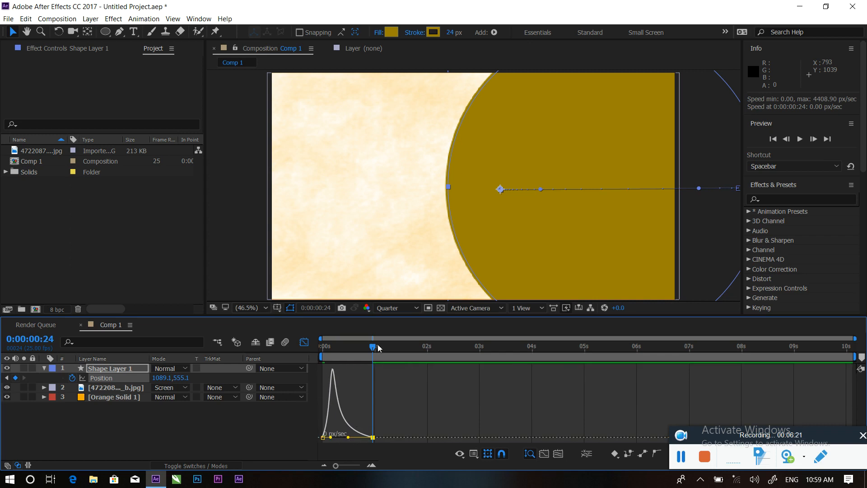
{"action": "key", "text": "space"}
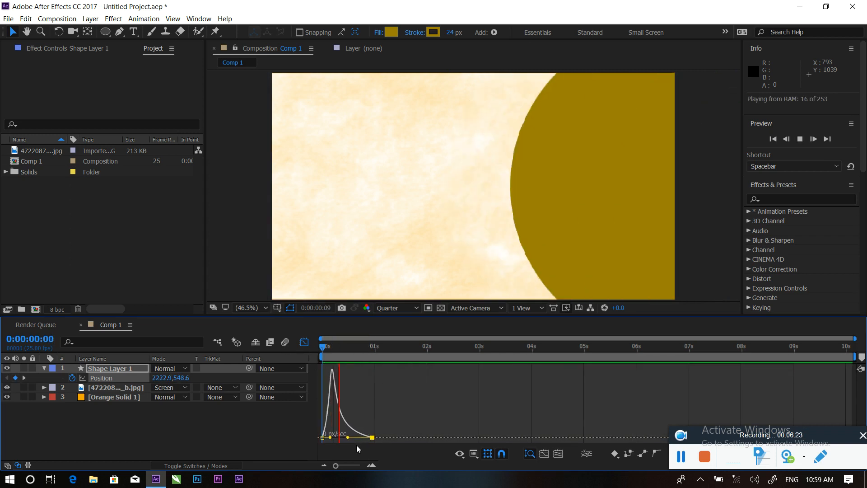
{"action": "left_click_drag", "start_coordinate": [397, 352], "coordinate": [115, 361]}
- Duplicate the circle layer and delay the copy by 2 frames in the timeline
{"action": "left_click", "coordinate": [45, 368]}
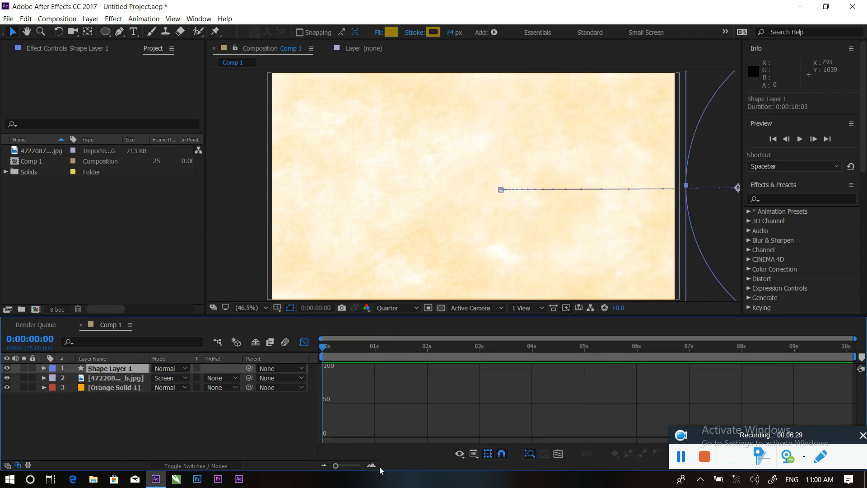
{"action": "key", "text": "ctrl+d"}
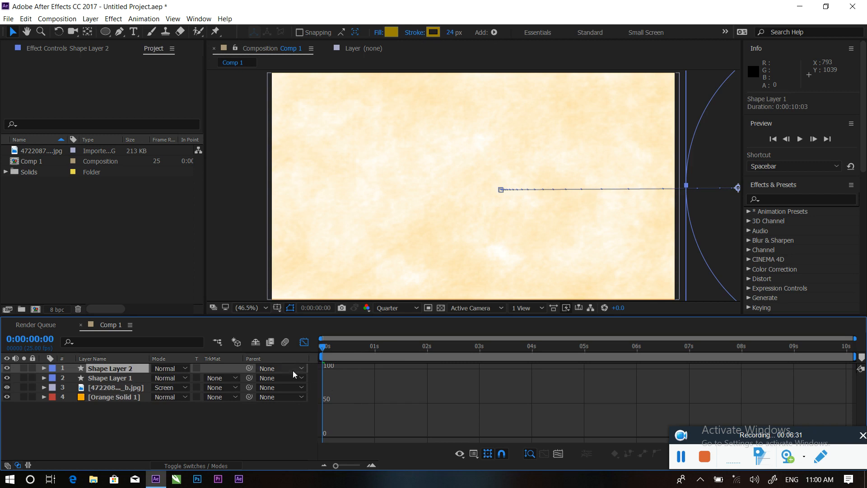
{"action": "left_click", "coordinate": [304, 343]}
{"action": "left_click_drag", "start_coordinate": [325, 349], "coordinate": [342, 369]}
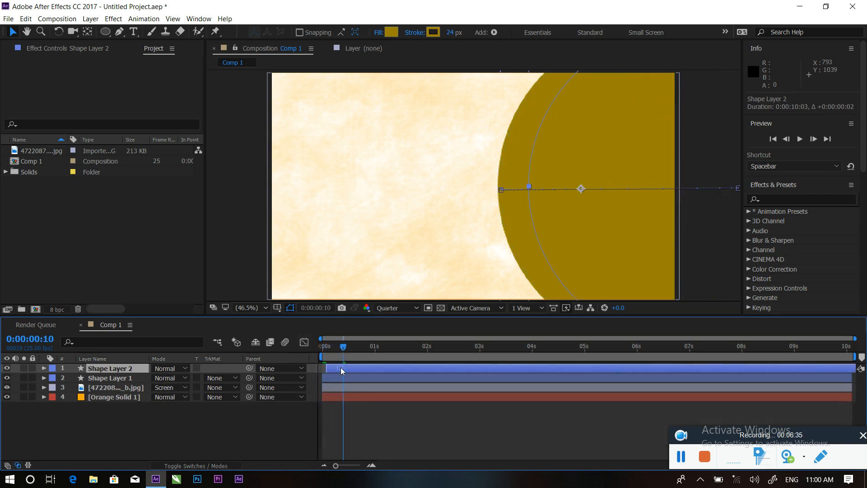
- Set the duplicated circle's fill to the brighter yellow E0C006
{"action": "left_click", "coordinate": [391, 32]}
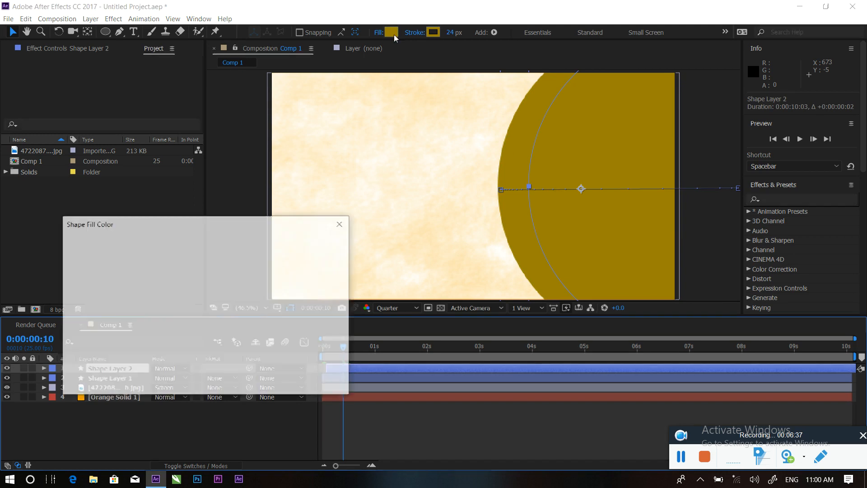
{"action": "left_click", "coordinate": [211, 259]}
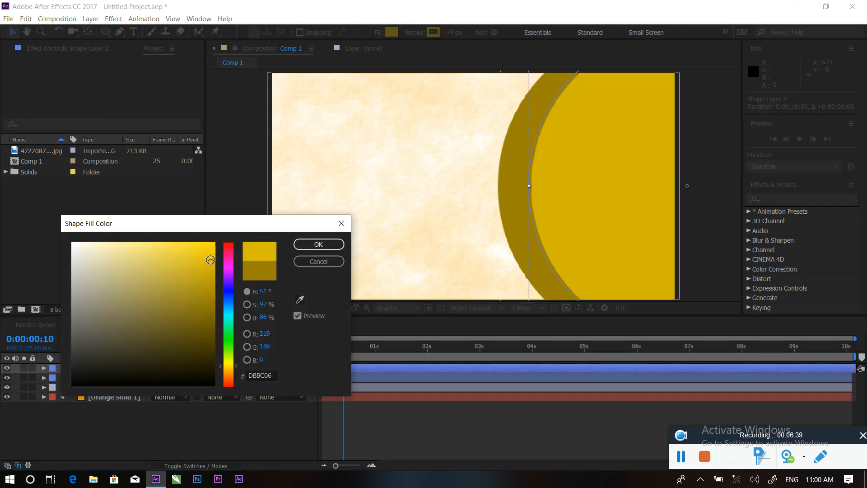
{"action": "left_click", "coordinate": [316, 244]}
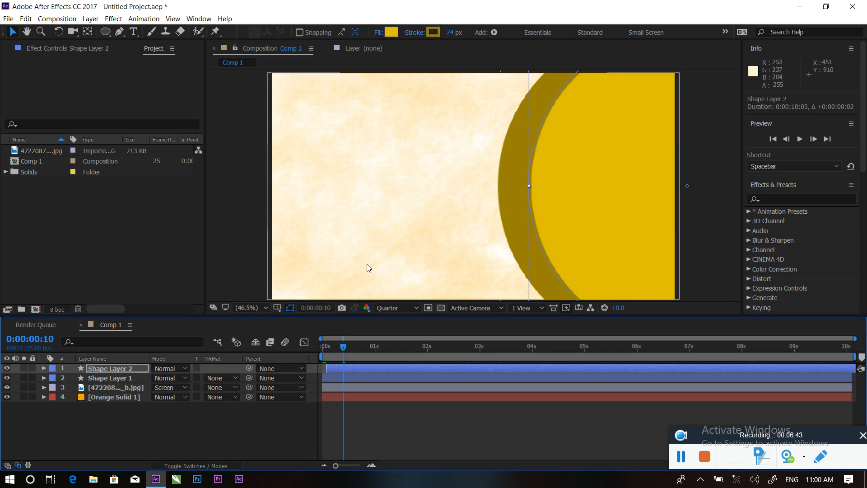
- Remove the yellow circle's stroke and preview the staggered entrance of both circles
{"action": "left_click", "coordinate": [418, 33]}
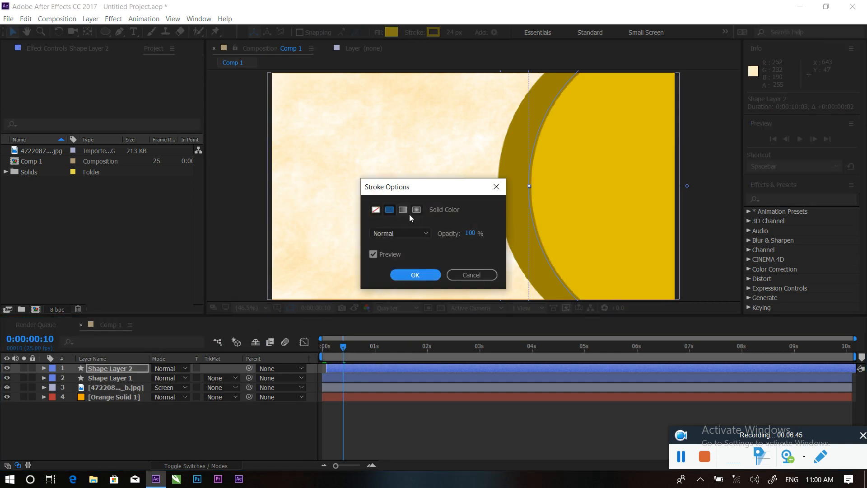
{"action": "left_click", "coordinate": [376, 210]}
{"action": "left_click", "coordinate": [413, 274]}
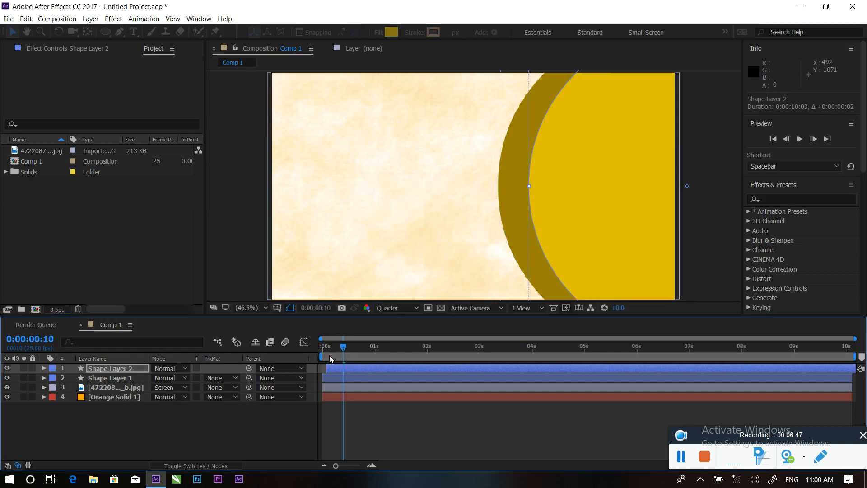
{"action": "left_click", "coordinate": [340, 347]}
{"action": "left_click_drag", "start_coordinate": [340, 346], "coordinate": [308, 343]}
{"action": "key", "text": "space"}
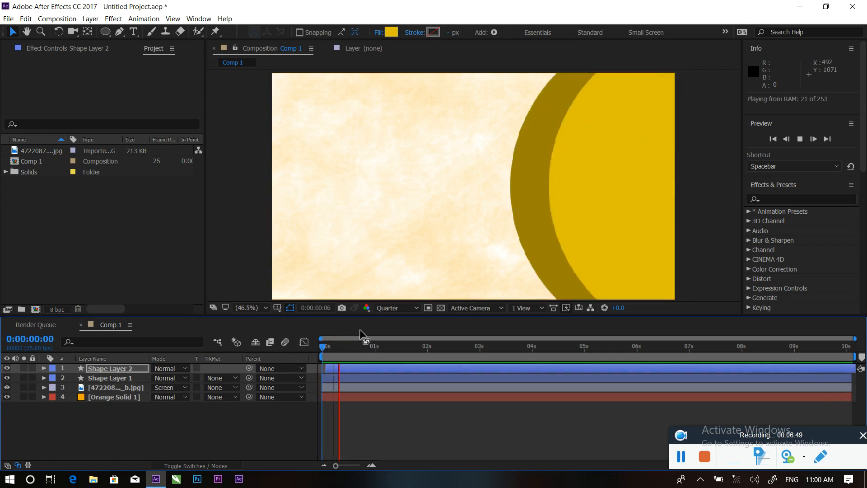
{"action": "key", "text": "space"}
{"action": "mouse_move", "coordinate": [383, 342]}
{"action": "left_mouse_down"}
{"action": "mouse_move", "coordinate": [338, 340]}
{"action": "mouse_move", "coordinate": [378, 339]}
{"action": "left_mouse_up"}
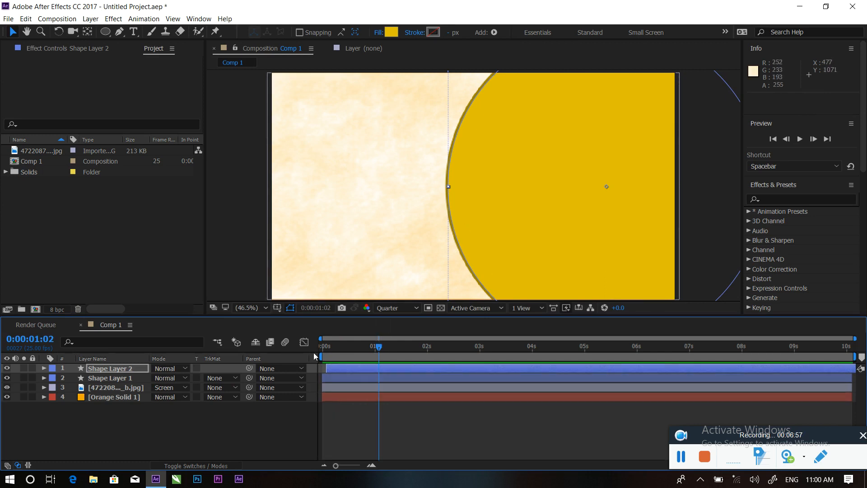
- Duplicate Shape Layer 2 and delay the new copy by 3 more frames in the timeline
{"action": "left_click", "coordinate": [104, 369]}
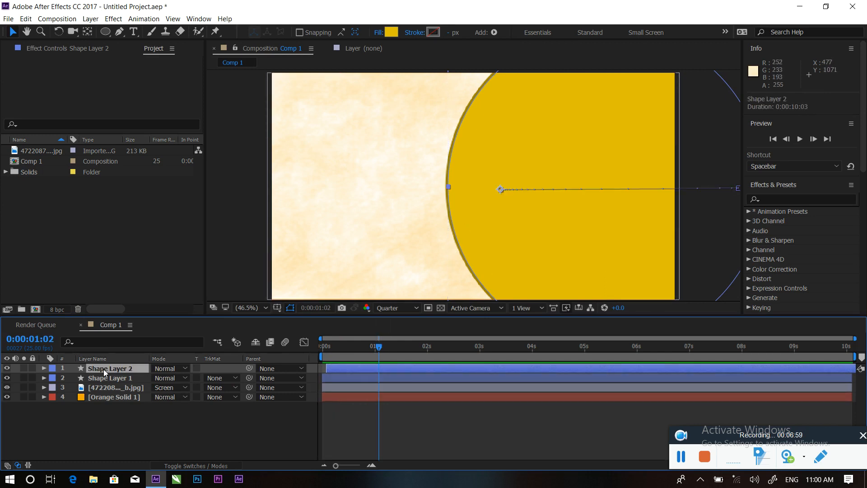
{"action": "key", "text": "ctrl+d"}
{"action": "left_click_drag", "start_coordinate": [348, 368], "coordinate": [351, 347]}
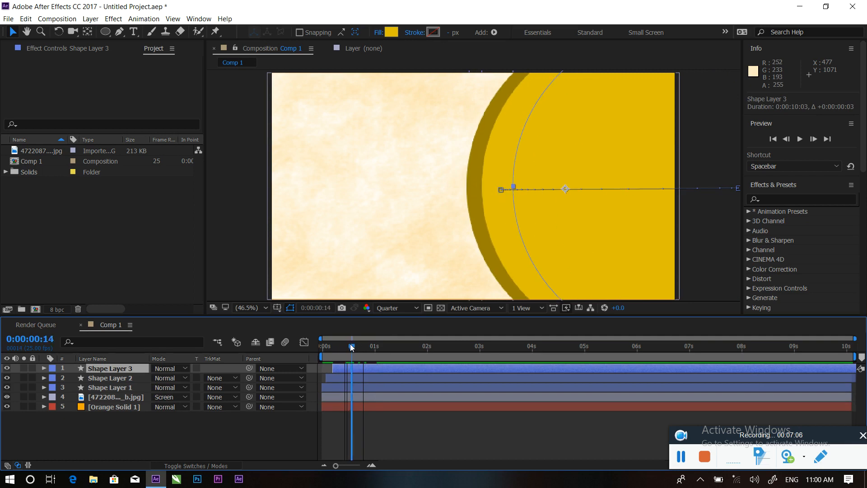
- Set the third circle's fill to orange E09706 and preview the three circles sliding in
{"action": "left_click", "coordinate": [389, 35]}
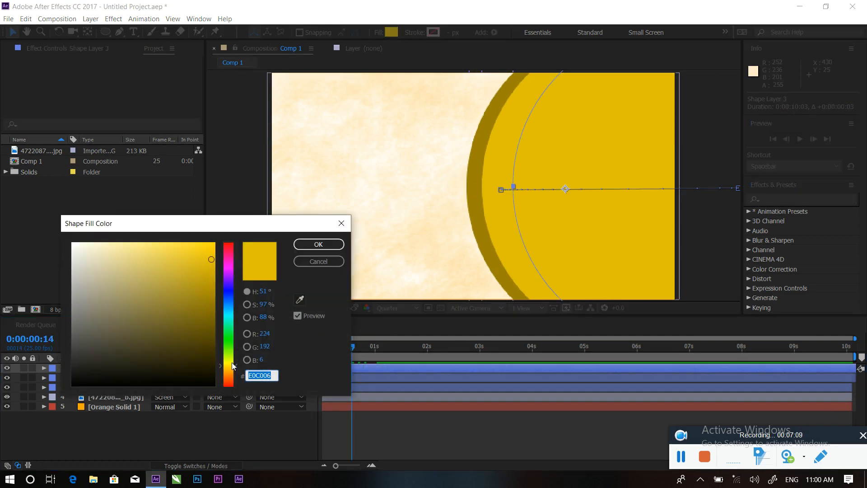
{"action": "left_click_drag", "start_coordinate": [231, 362], "coordinate": [231, 369]}
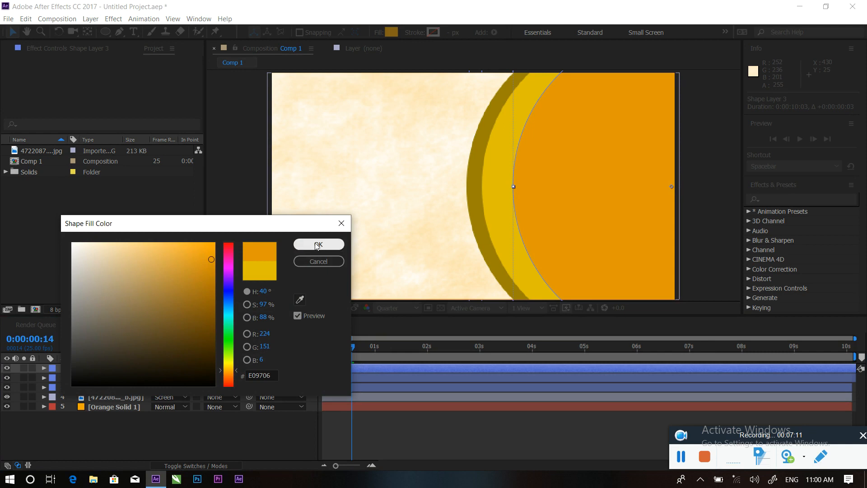
{"action": "left_click", "coordinate": [319, 244]}
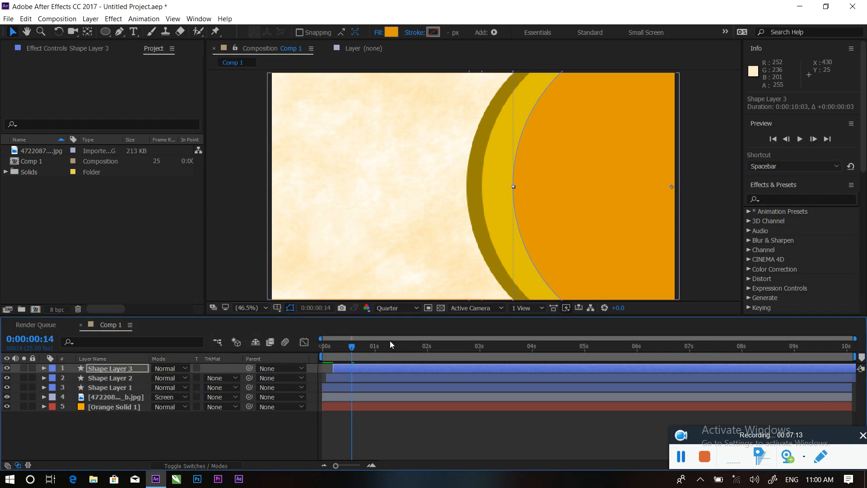
{"action": "key", "text": "space"}
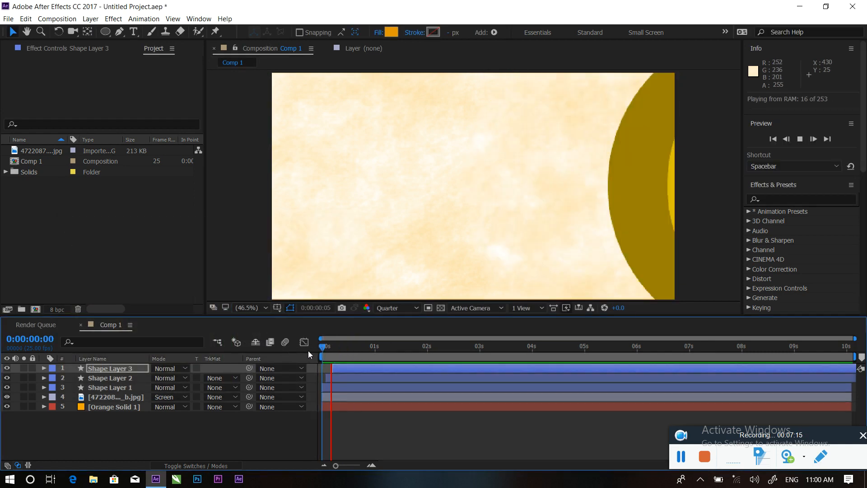
{"action": "key", "text": "space"}
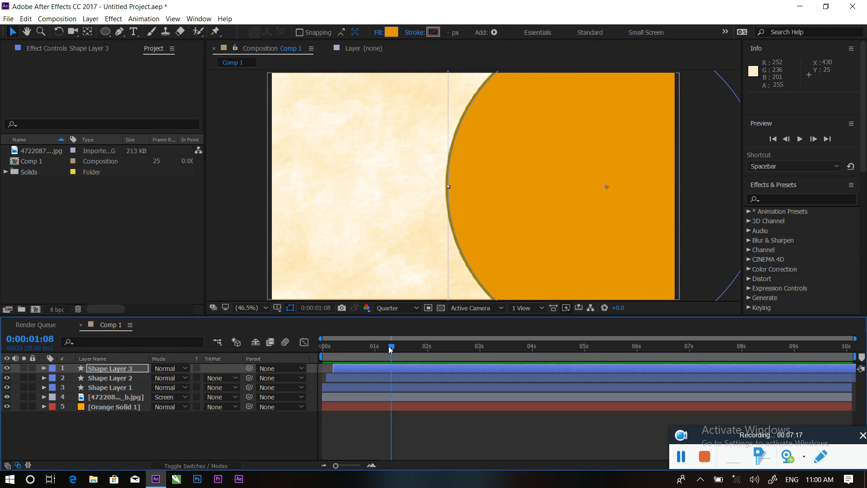
- Replay the staggered entrance of the three circles and stop the time at 0:00:00:20
{"action": "key", "text": "space"}
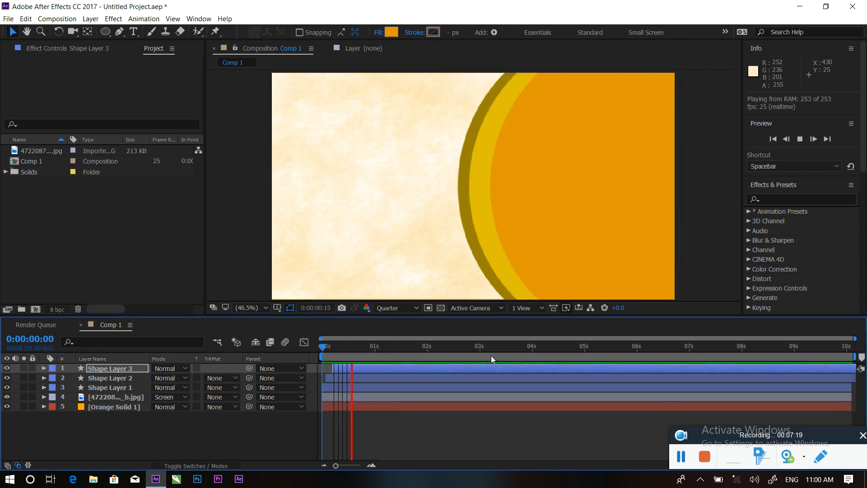
{"action": "key", "text": "space"}
{"action": "left_click", "coordinate": [93, 432]}
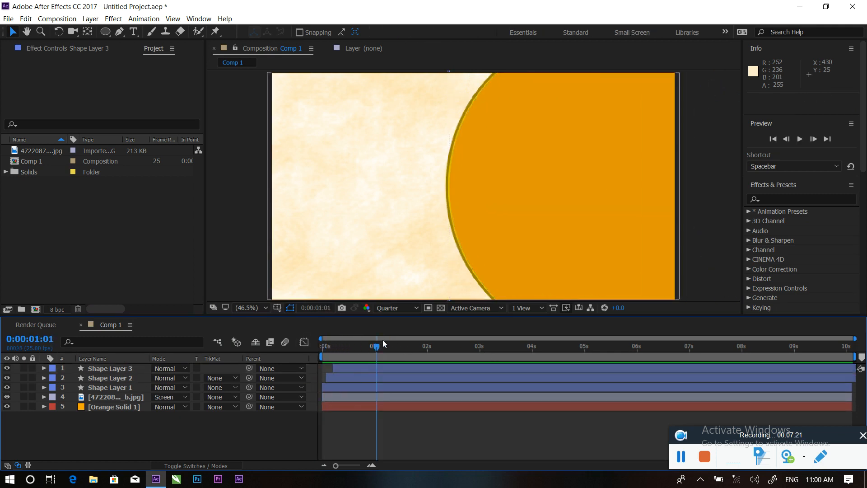
{"action": "left_click_drag", "start_coordinate": [375, 347], "coordinate": [363, 331]}
- Import the video 20191114_183326.mp4 from the Hindy folder on Local Disk (D:) into the project
{"action": "left_click", "coordinate": [83, 229]}
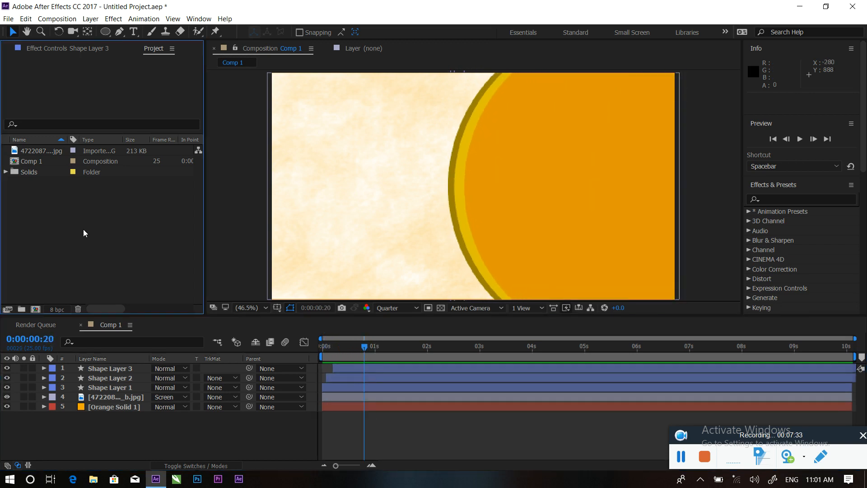
{"action": "double_click", "coordinate": [83, 229]}
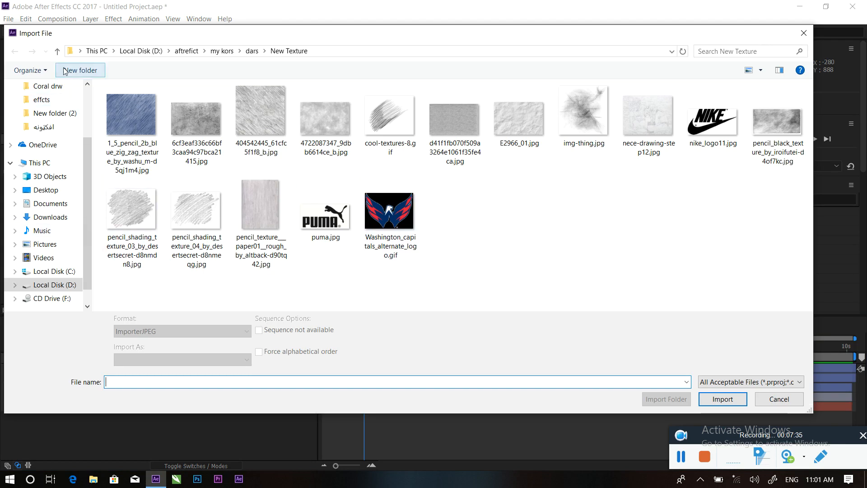
{"action": "left_click", "coordinate": [57, 51]}
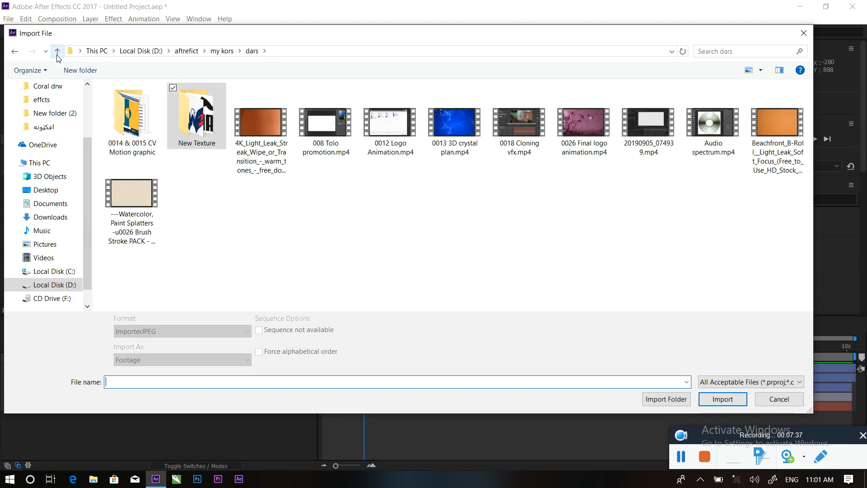
{"action": "left_click", "coordinate": [57, 50]}
{"action": "left_click", "coordinate": [57, 51]}
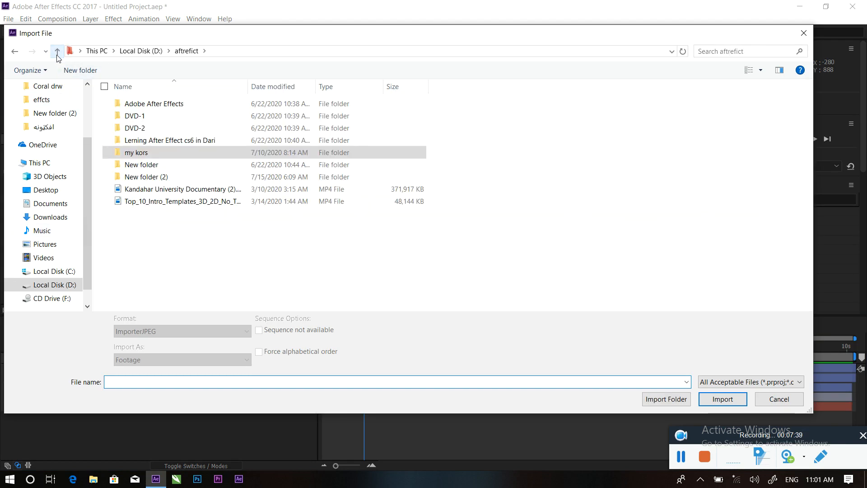
{"action": "left_click", "coordinate": [58, 51]}
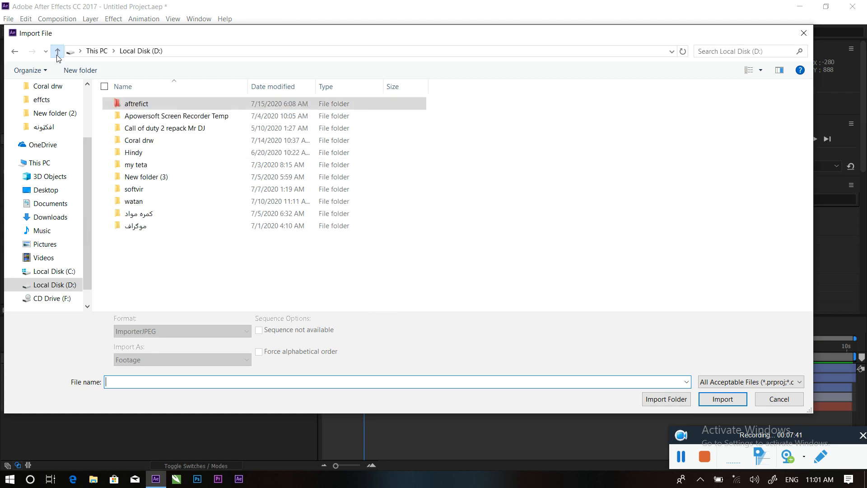
{"action": "double_click", "coordinate": [155, 160]}
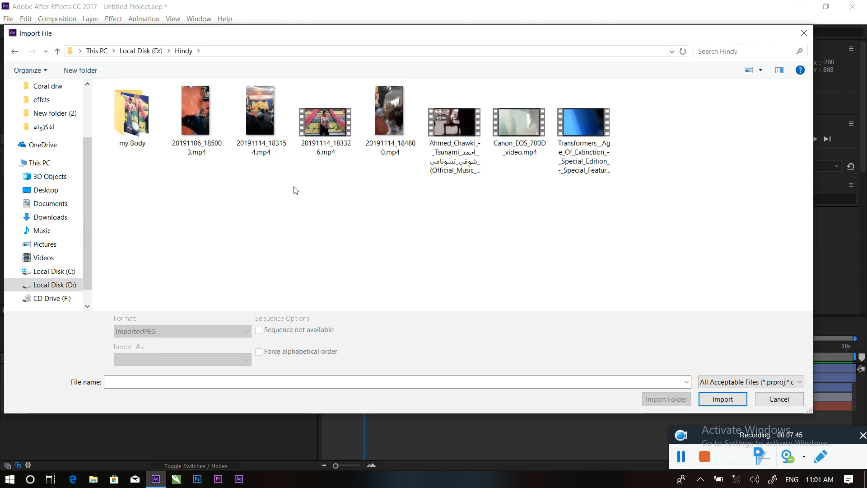
{"action": "left_click", "coordinate": [335, 158]}
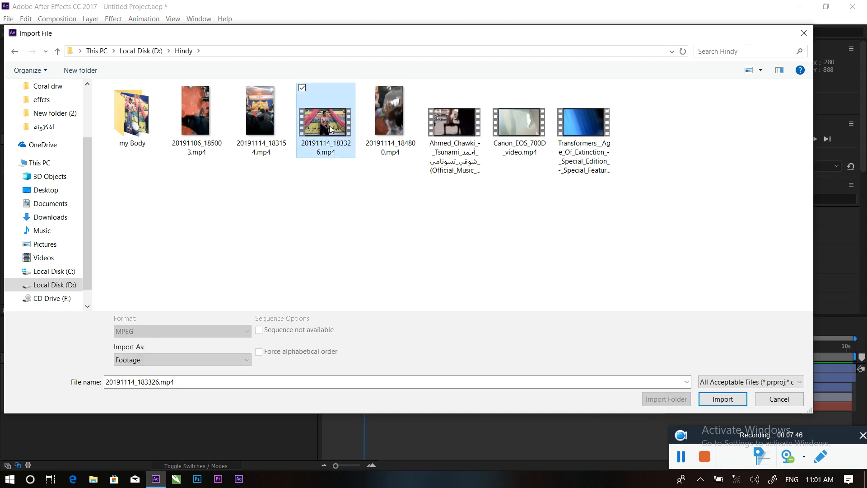
{"action": "left_click", "coordinate": [721, 398]}
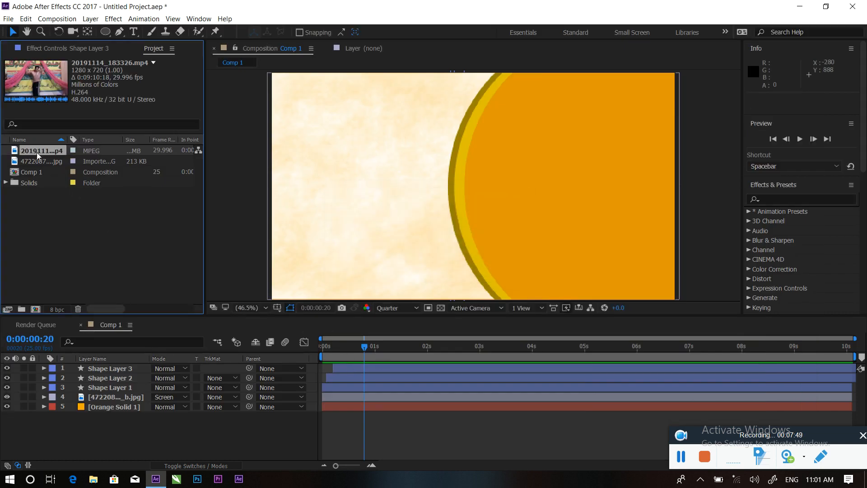
- Place the imported video above all layers in Comp 1 and enlarge it to cover the whole frame
{"action": "left_click_drag", "start_coordinate": [37, 150], "coordinate": [107, 367]}
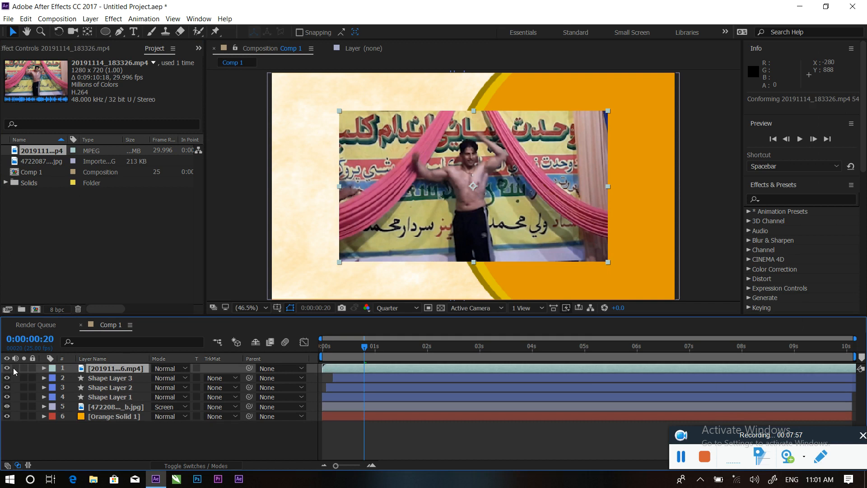
{"action": "left_click_drag", "start_coordinate": [608, 262], "coordinate": [686, 306]}
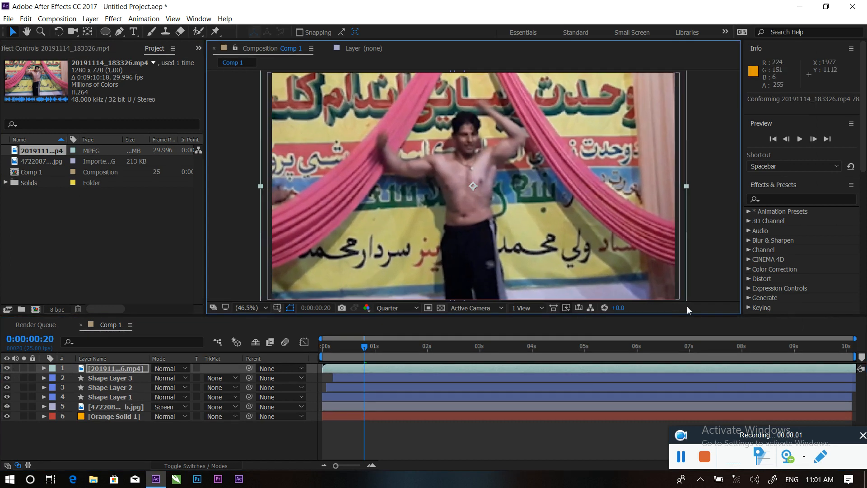
- Try the video as an alpha matte for Shape Layer 3
{"action": "left_click", "coordinate": [231, 378]}
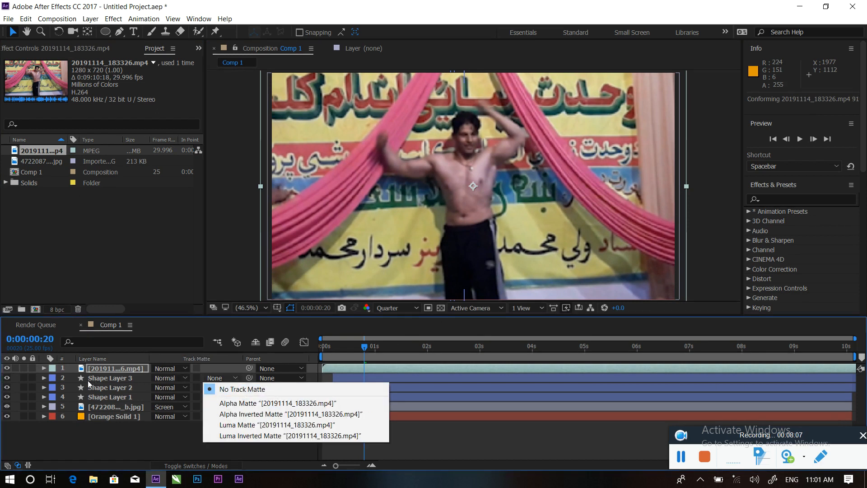
{"action": "left_click", "coordinate": [250, 402]}
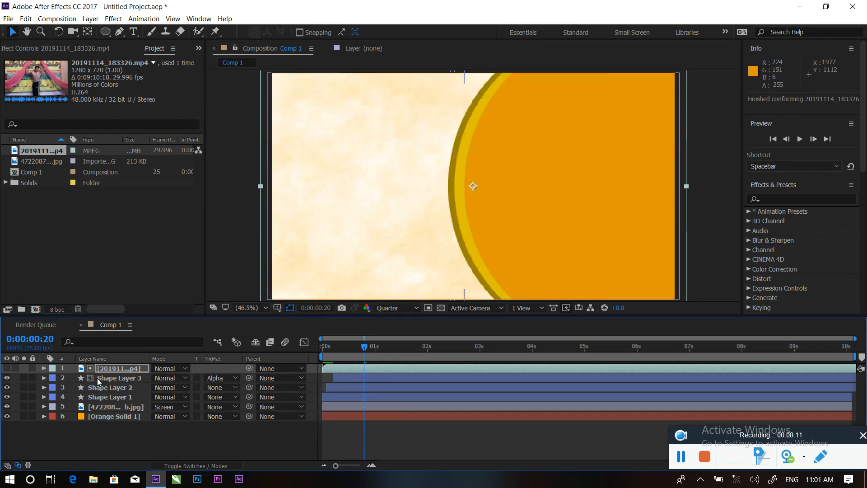
- Move the video layer directly below Shape Layer 3 and hide both layers
{"action": "left_click_drag", "start_coordinate": [113, 370], "coordinate": [112, 382]}
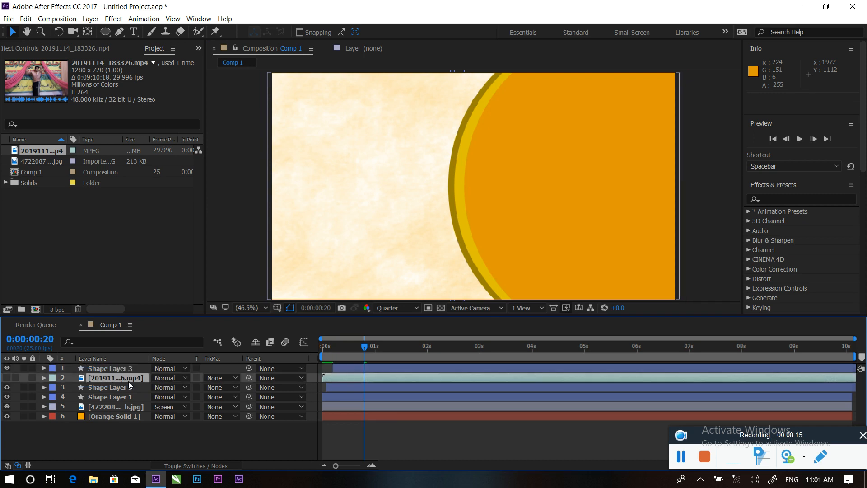
{"action": "left_click", "coordinate": [7, 377]}
{"action": "left_click", "coordinate": [7, 368]}
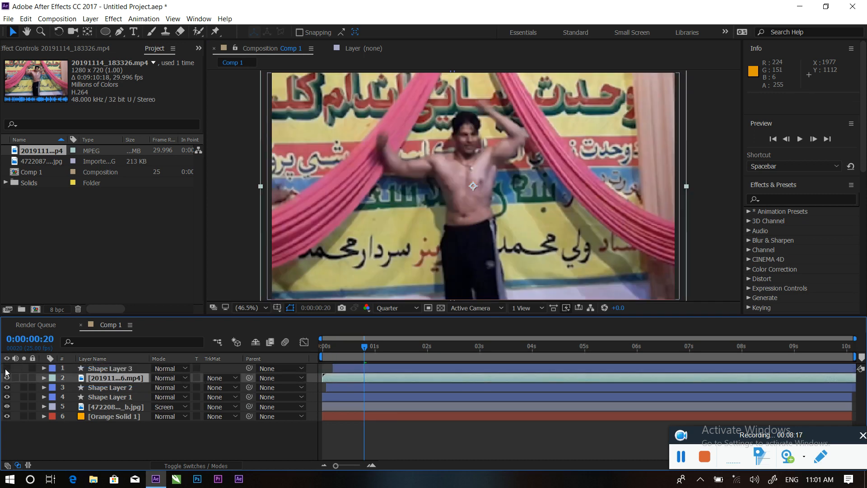
{"action": "left_click", "coordinate": [7, 379]}
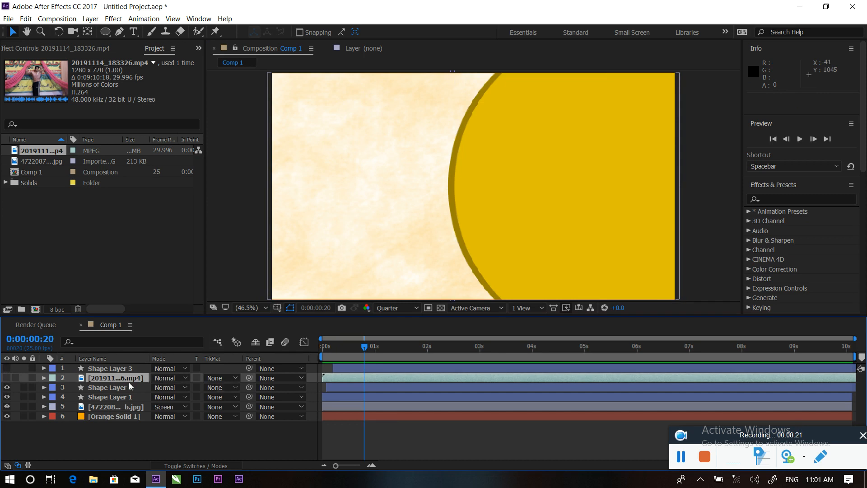
- Mask the video with Shape Layer 3 as its alpha matte, keeping the shape hidden and making the video visible
{"action": "left_click", "coordinate": [239, 378]}
{"action": "left_click", "coordinate": [239, 401]}
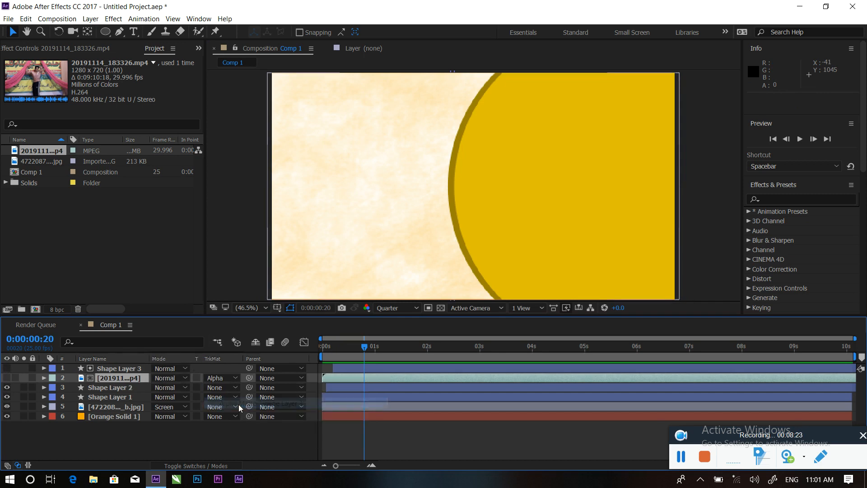
{"action": "left_click", "coordinate": [7, 369]}
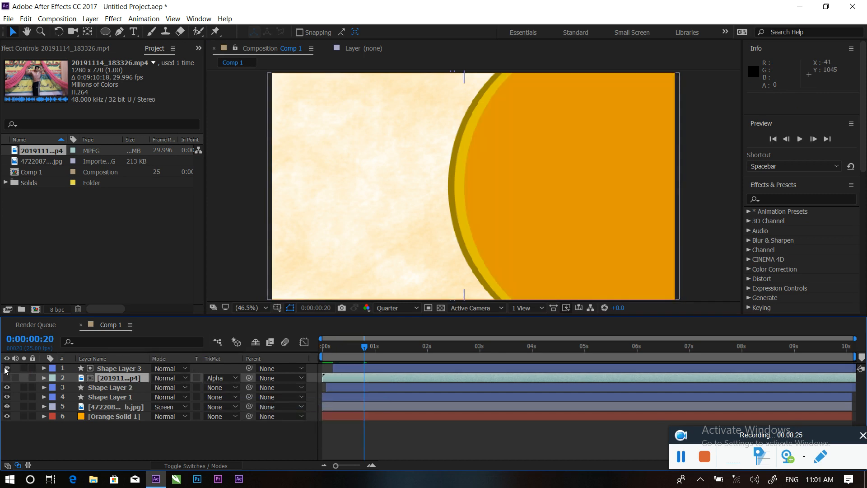
{"action": "left_click", "coordinate": [7, 369]}
{"action": "left_click", "coordinate": [6, 377]}
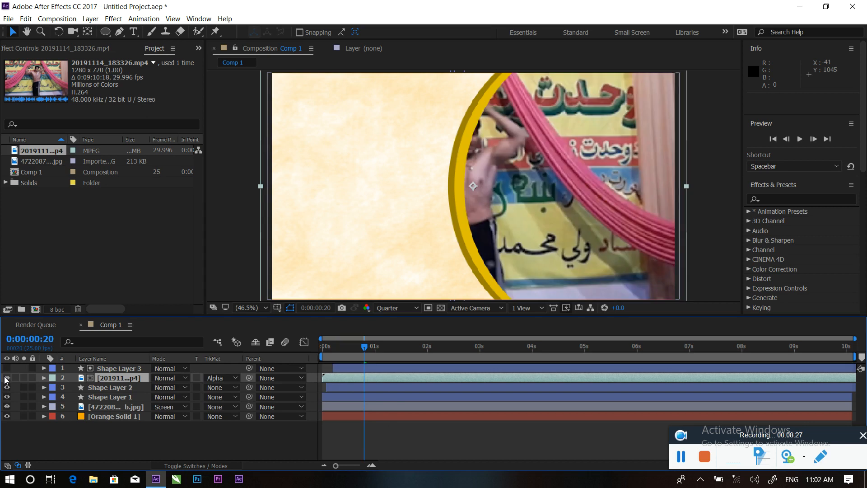
- Check the matted video at several times and set its position to 1325.0, 540.0 to center the athlete in the circle
{"action": "left_click_drag", "start_coordinate": [361, 346], "coordinate": [342, 346]}
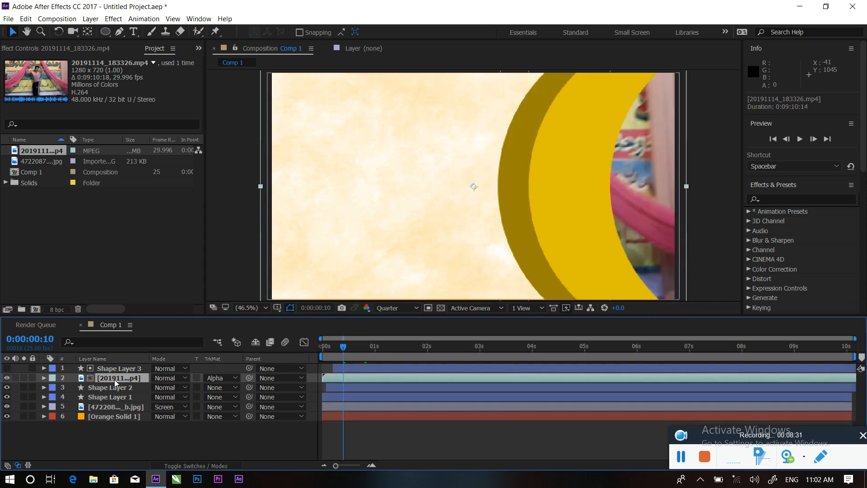
{"action": "left_click_drag", "start_coordinate": [341, 346], "coordinate": [391, 347]}
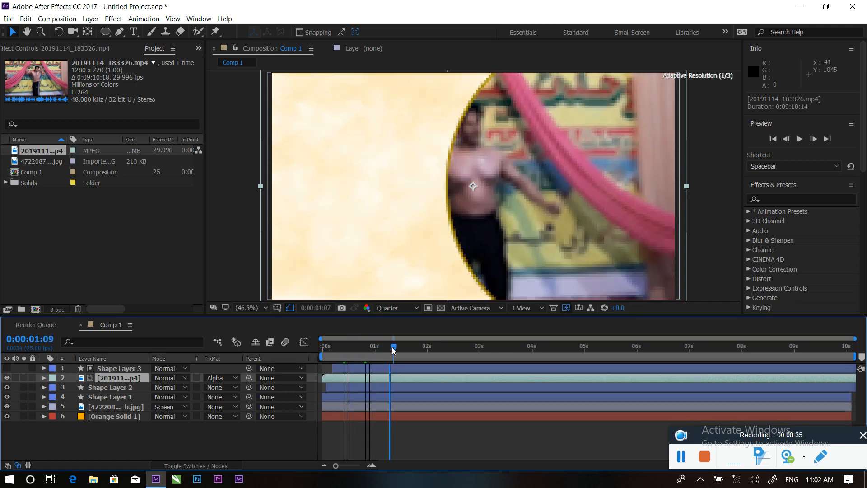
{"action": "key", "text": "p"}
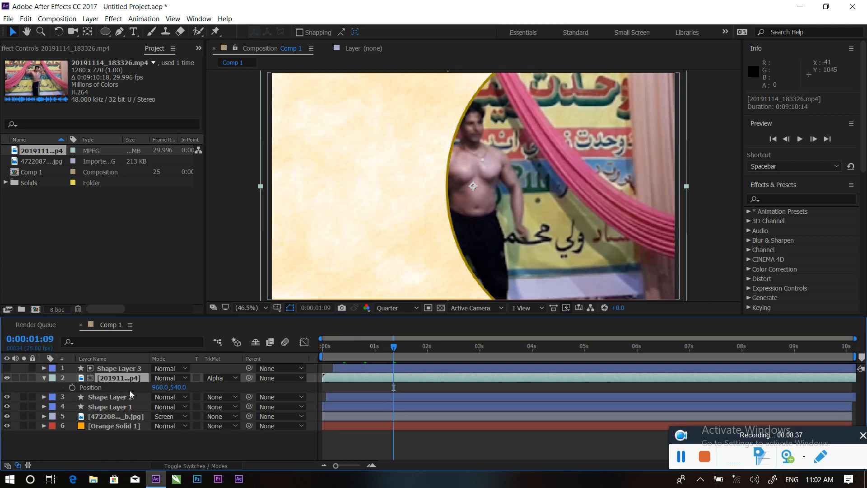
{"action": "left_click_drag", "start_coordinate": [163, 387], "coordinate": [364, 385]}
- Preview the video sliding in inside the circle from the start, park the time at 0:00:03:00 and collapse the layer's properties
{"action": "left_click_drag", "start_coordinate": [395, 346], "coordinate": [228, 382]}
{"action": "key", "text": "space"}
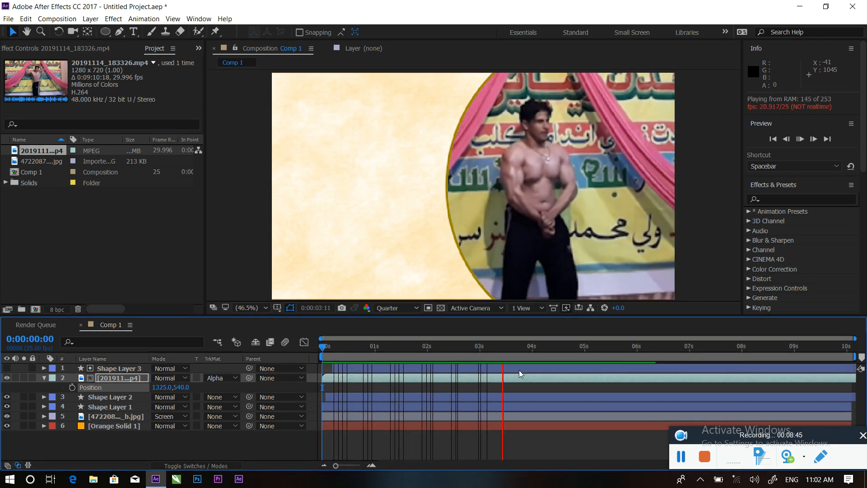
{"action": "key", "text": "space"}
{"action": "left_click_drag", "start_coordinate": [518, 342], "coordinate": [245, 359]}
{"action": "key", "text": "space"}
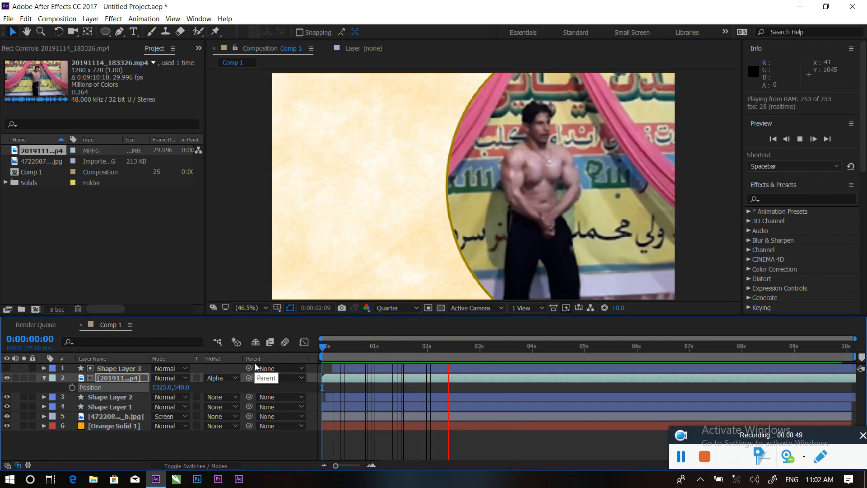
{"action": "key", "text": "space"}
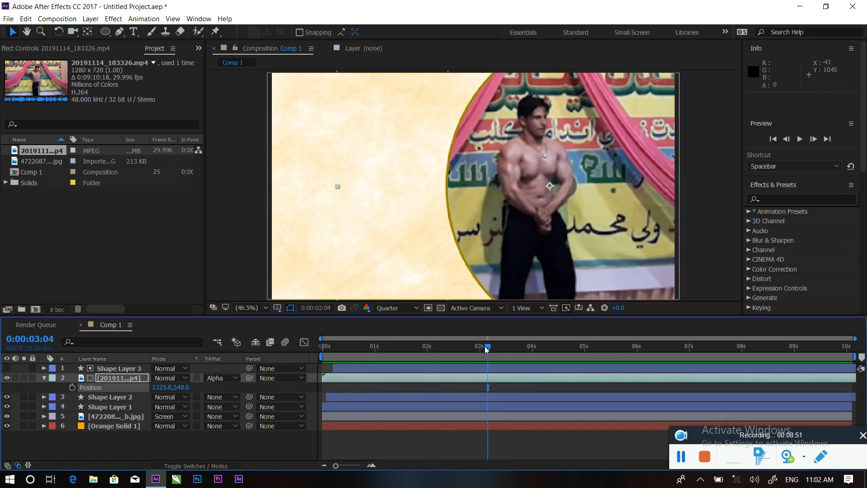
{"action": "left_click_drag", "start_coordinate": [486, 343], "coordinate": [375, 335]}
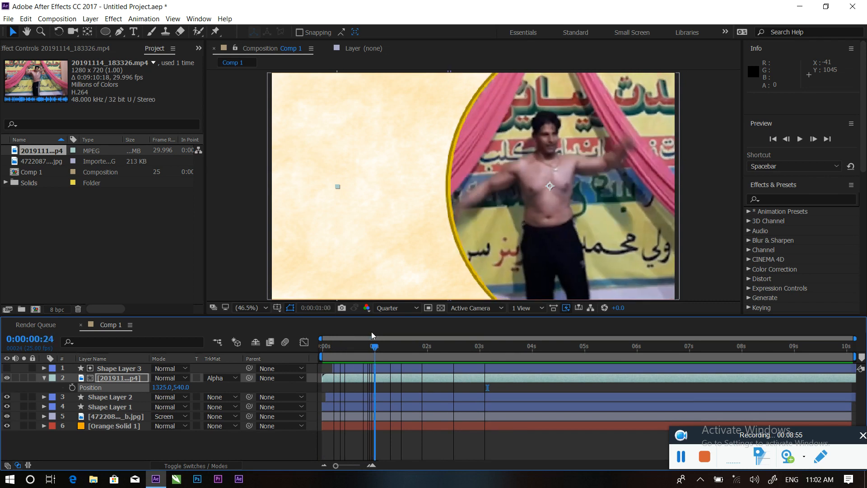
{"action": "key", "text": "space"}
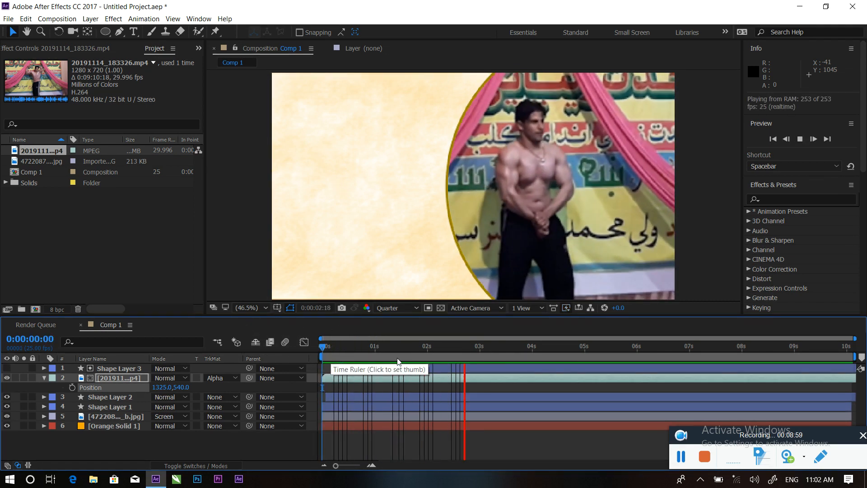
{"action": "key", "text": "space"}
{"action": "left_click_drag", "start_coordinate": [474, 345], "coordinate": [479, 346]}
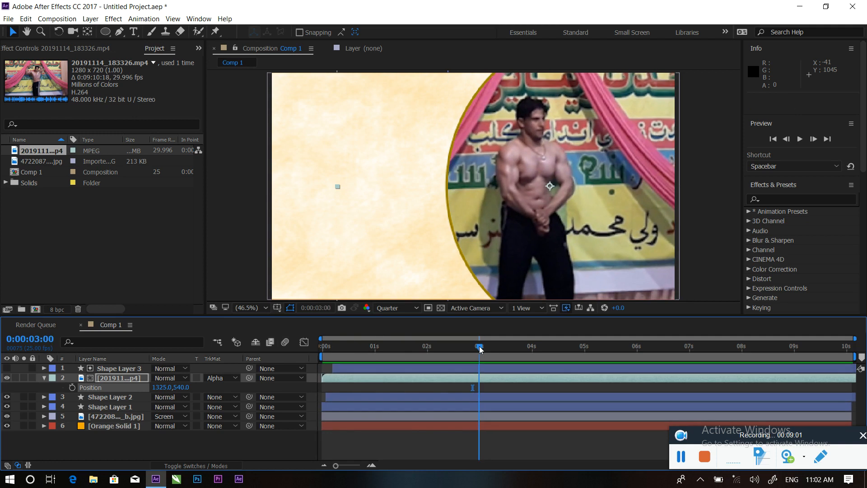
{"action": "left_click", "coordinate": [45, 381]}
- Create a second composition with the HDTV 1080 25 preset, 1920 x 1080 px, 25 fps and a duration of 0:00:10:03
{"action": "right_click", "coordinate": [69, 260]}
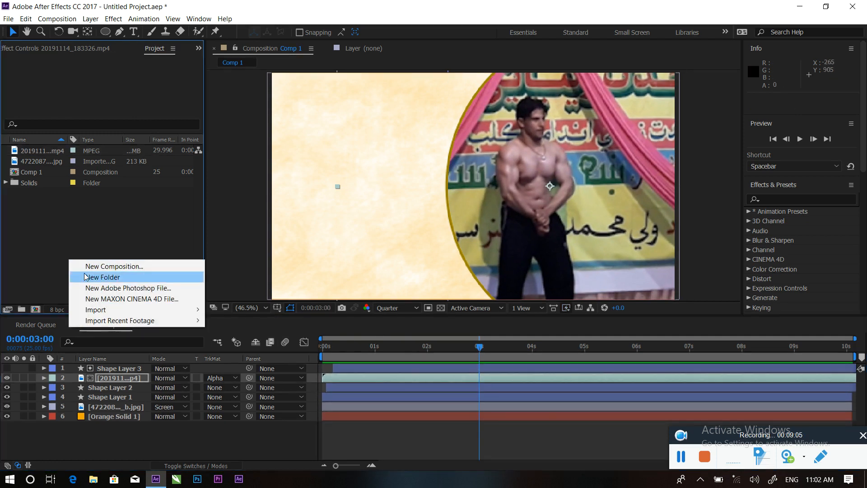
{"action": "left_click", "coordinate": [88, 267]}
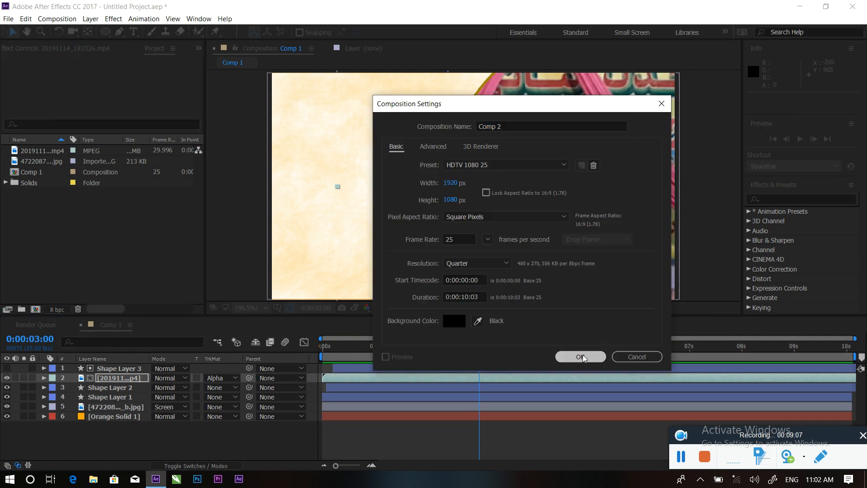
{"action": "left_click", "coordinate": [580, 357]}
- Add a full-frame orange solid as the background of the new composition
{"action": "left_click", "coordinate": [47, 233]}
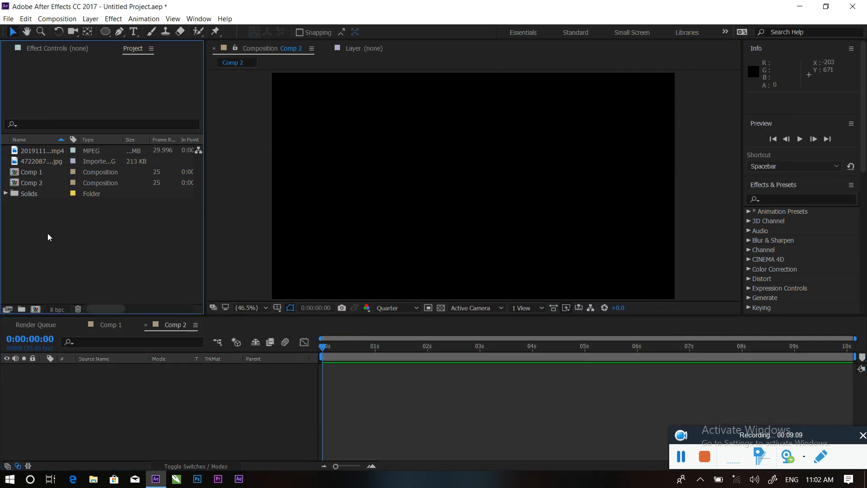
{"action": "right_click", "coordinate": [86, 387]}
{"action": "mouse_move", "coordinate": [120, 297]}
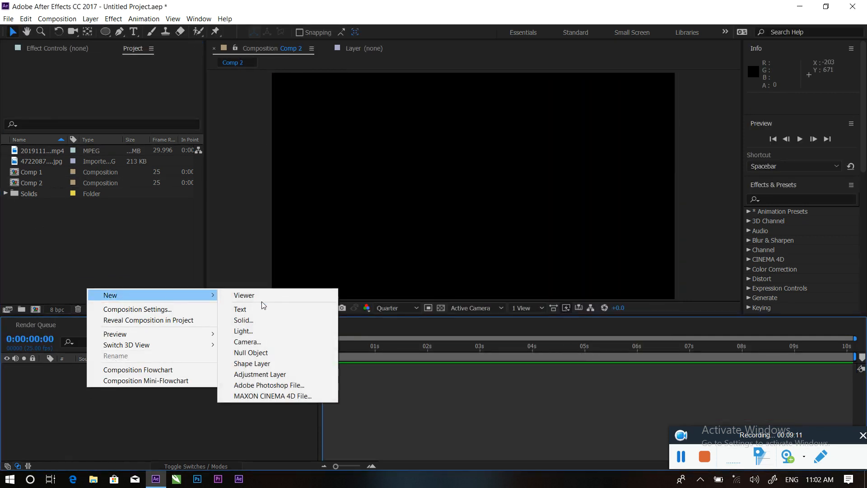
{"action": "left_click", "coordinate": [276, 320]}
{"action": "left_click", "coordinate": [469, 339]}
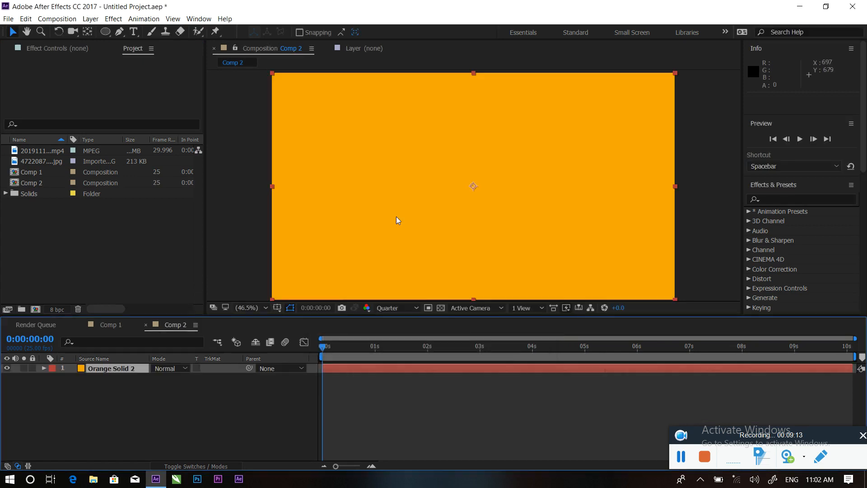
- Import Untitled-1.psd from the desktop as a composition with editable layer styles
{"action": "double_click", "coordinate": [83, 238]}
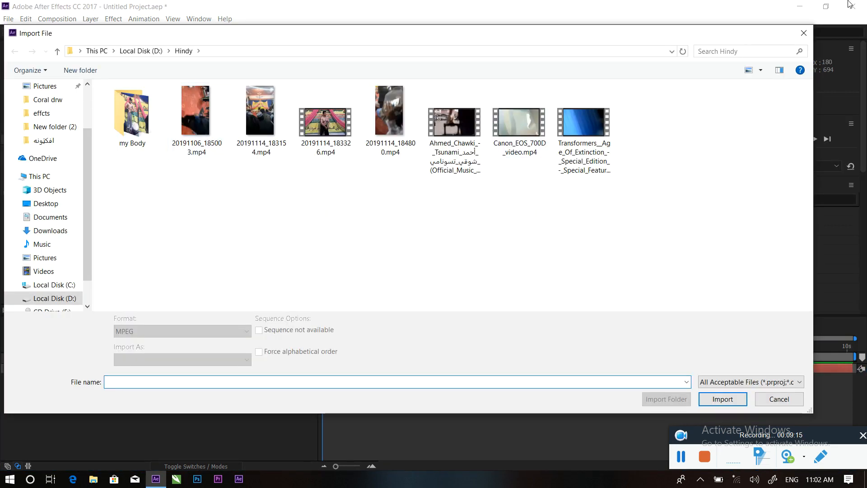
{"action": "left_click", "coordinate": [804, 31]}
{"action": "left_click", "coordinate": [799, 6]}
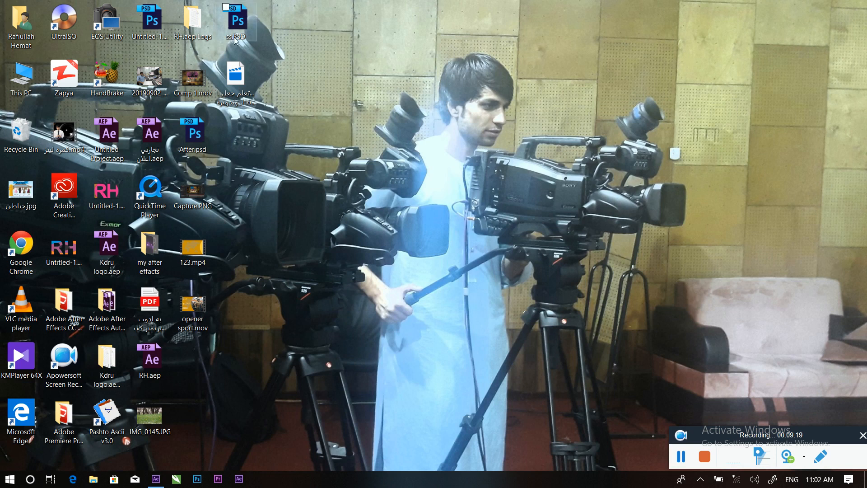
{"action": "left_click_drag", "start_coordinate": [164, 27], "coordinate": [88, 262]}
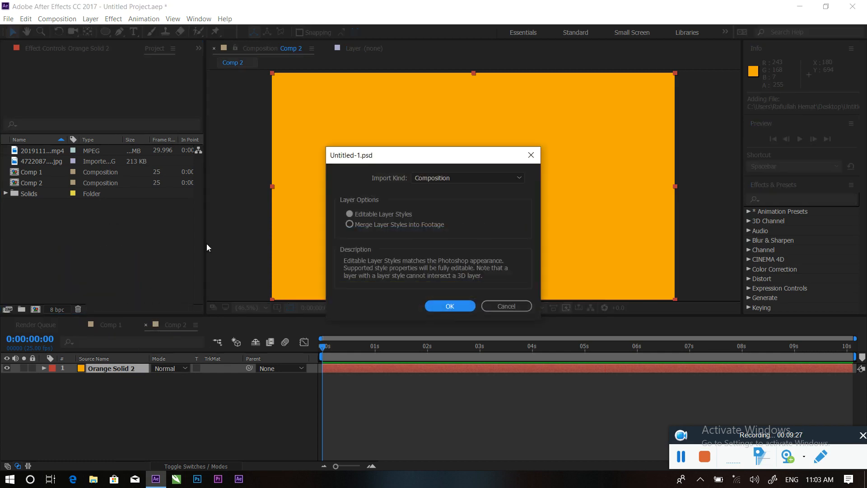
{"action": "left_click", "coordinate": [449, 306]}
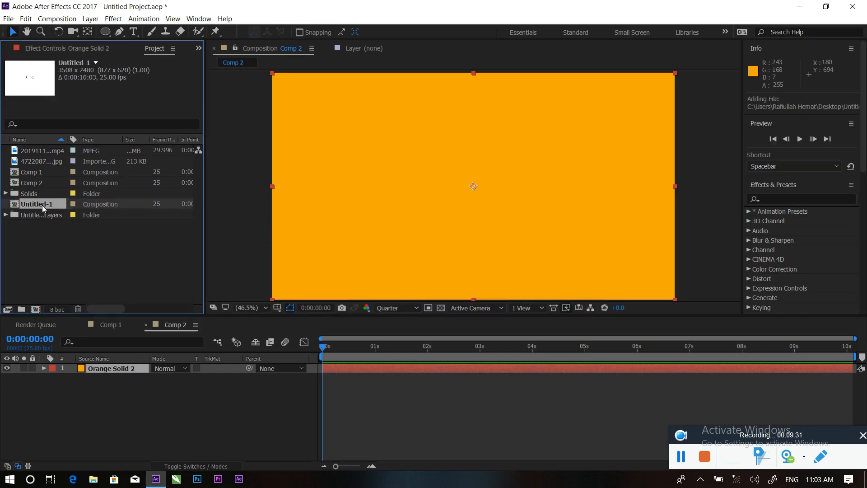
- Place the Untitled-1 composition above the orange solid in Comp 2, then open it and delete its Background layer
{"action": "left_click_drag", "start_coordinate": [124, 321], "coordinate": [95, 366]}
{"action": "double_click", "coordinate": [102, 367]}
{"action": "left_click", "coordinate": [97, 382]}
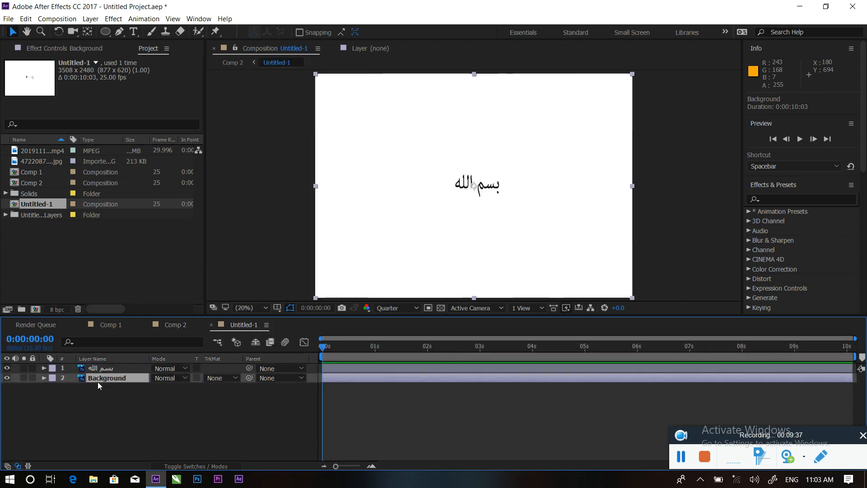
{"action": "key", "text": "Delete"}
- Convert the remaining Photoshop layer "بسم الله" to editable text
{"action": "left_click", "coordinate": [94, 368]}
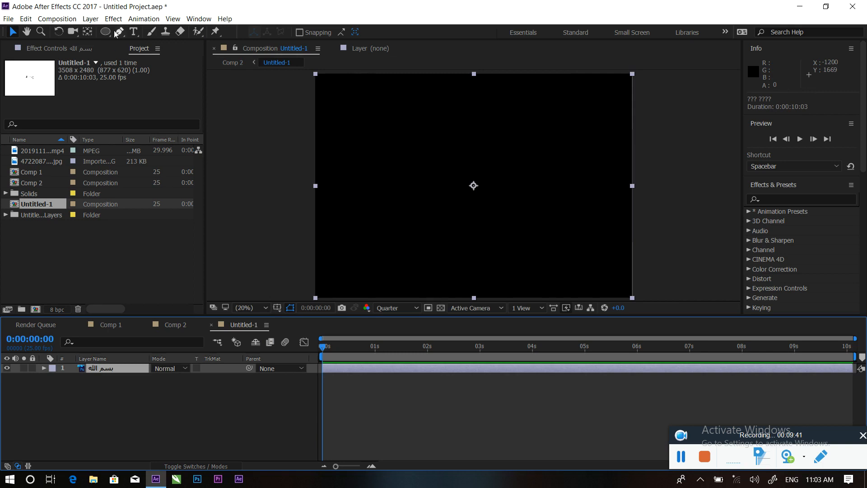
{"action": "left_click", "coordinate": [90, 18]}
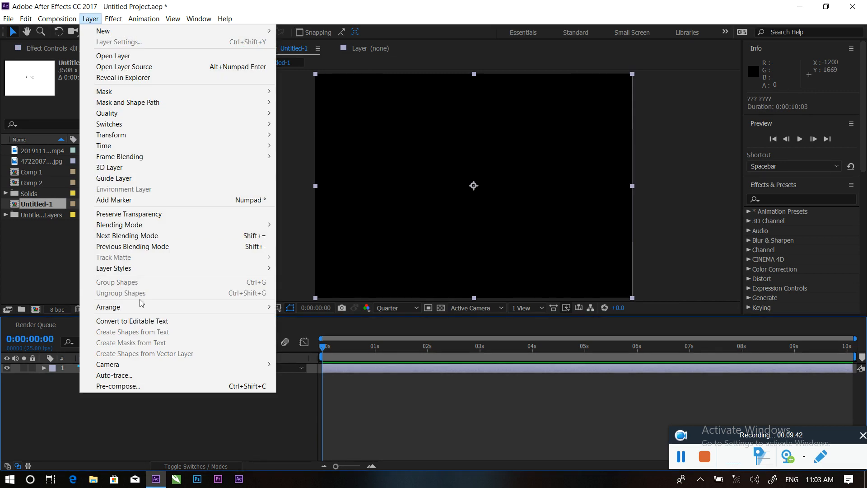
{"action": "left_click", "coordinate": [125, 323]}
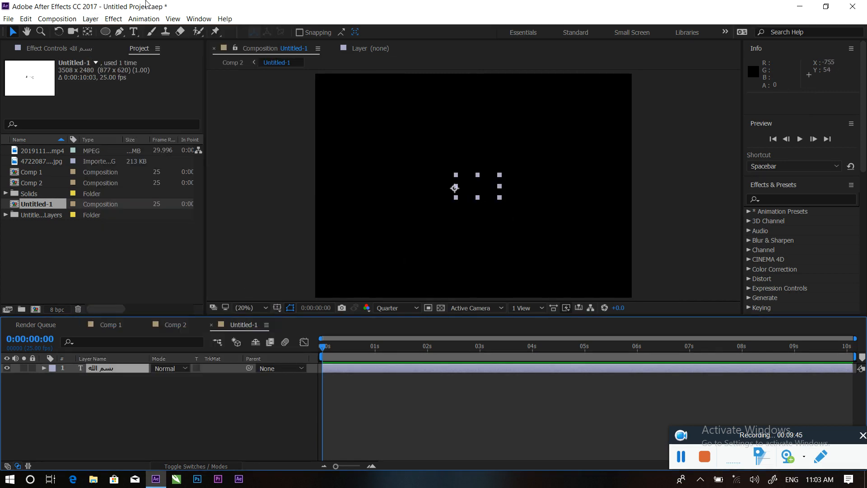
- Clear the existing wording of the text layer and set its fill color to white
{"action": "left_click", "coordinate": [134, 32]}
{"action": "left_click", "coordinate": [456, 187]}
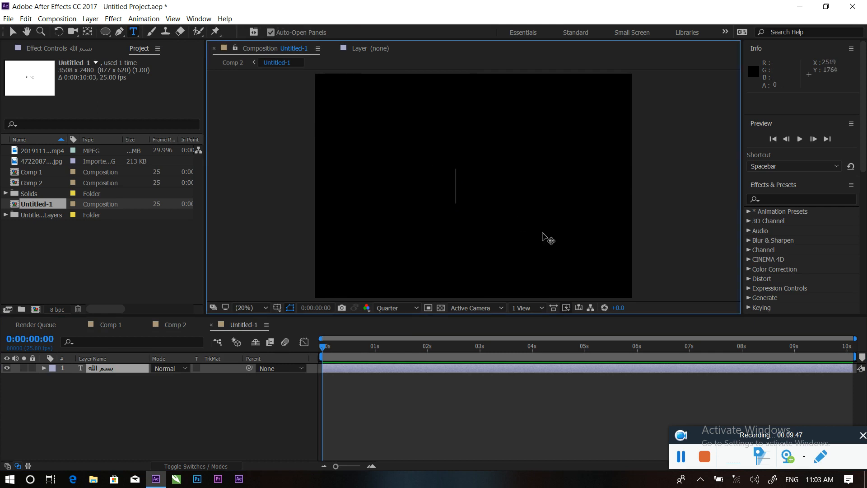
{"action": "key", "text": "ctrl+a"}
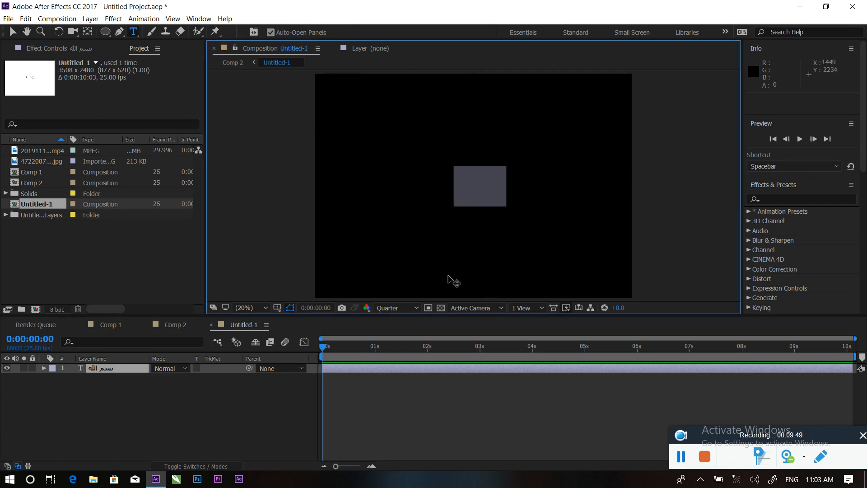
{"action": "key", "text": "BackSpace"}
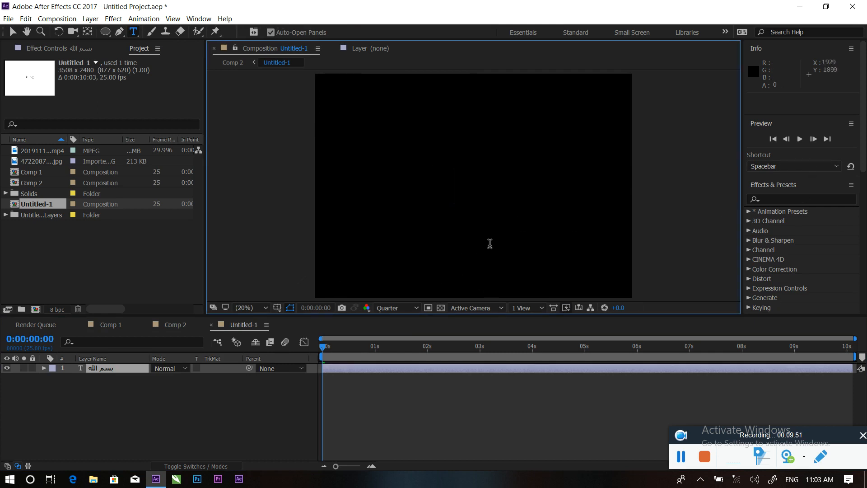
{"action": "key", "text": "BackSpace"}
{"action": "scroll", "coordinate": [862, 267], "scroll_direction": "down", "scroll_amount": 5}
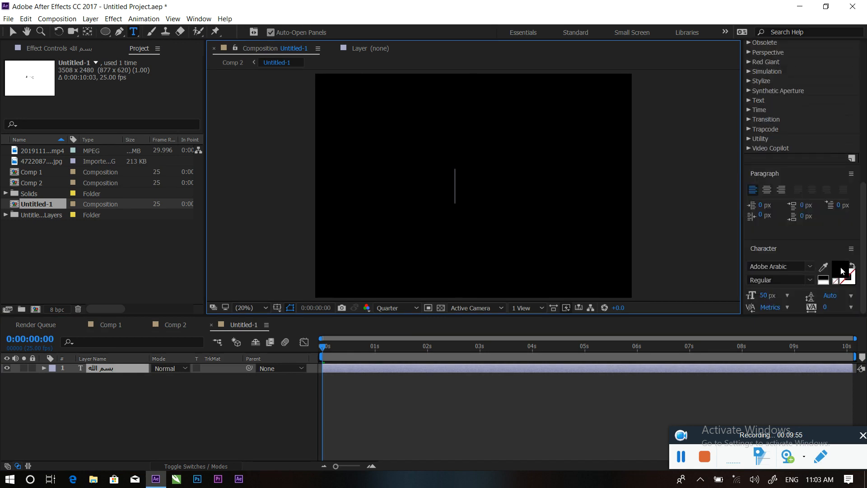
{"action": "left_click", "coordinate": [842, 268]}
{"action": "left_click_drag", "start_coordinate": [99, 264], "coordinate": [72, 243]}
{"action": "left_click", "coordinate": [322, 246]}
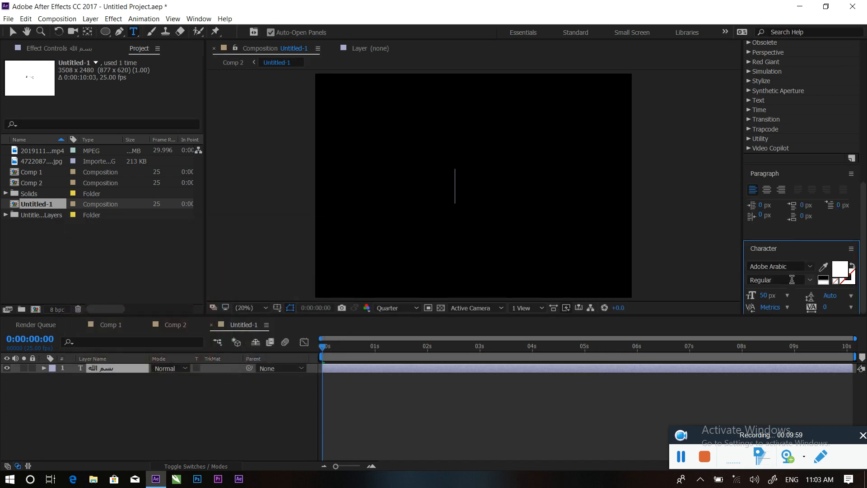
{"action": "type", "text": "fdg"}
{"action": "key", "text": "BackSpace"}
{"action": "key", "text": "BackSpace"}
{"action": "key", "text": "BackSpace"}
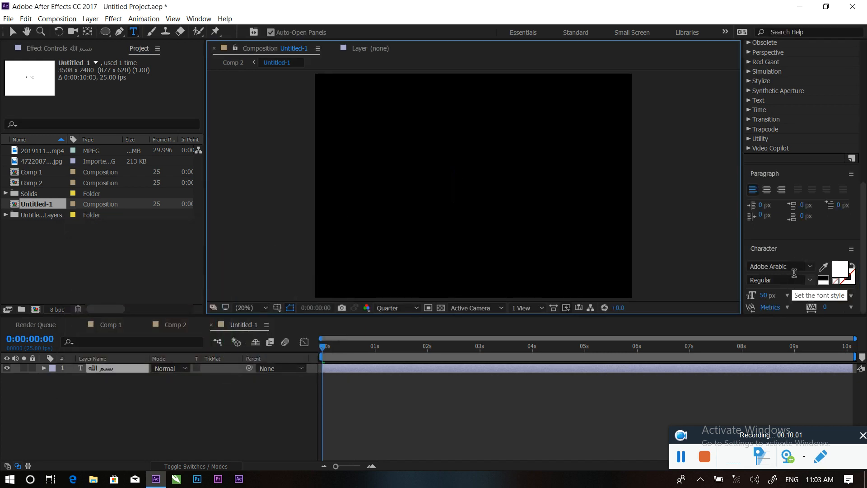
- Switch the input language to Pashto and enter three lines of text: "ورزش", "شنبه تر پنج شنبه" and "9:30PM"
{"action": "key", "text": "alt+shift"}
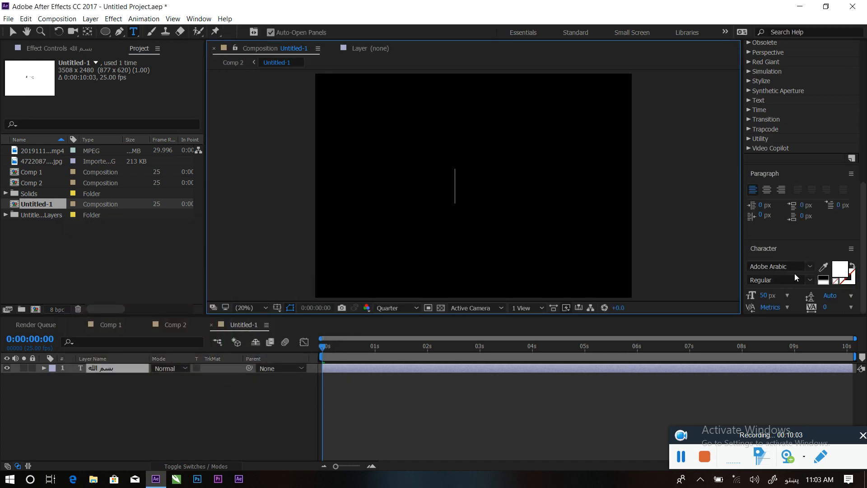
{"action": "type", "text": "ور"}
{"action": "type", "text": "زش "}
{"action": "type", "text": "ش"}
{"action": "type", "text": "نبي"}
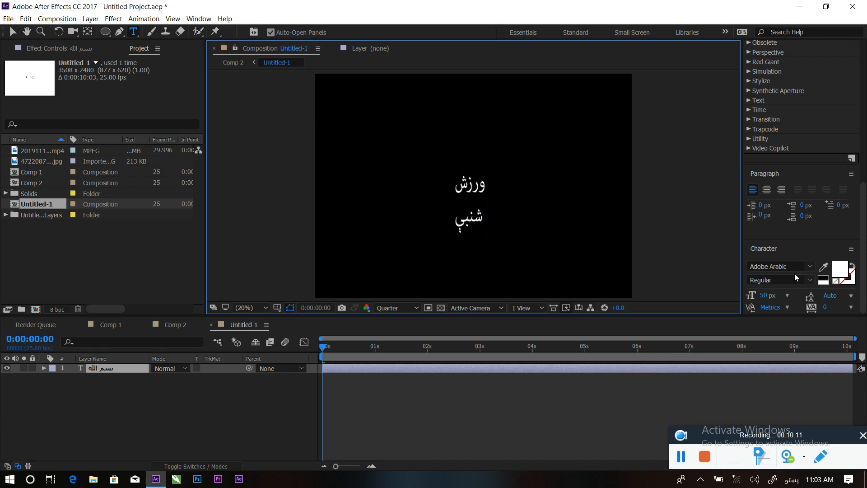
{"action": "key", "text": "BackSpace"}
{"action": "type", "text": "ه ت"}
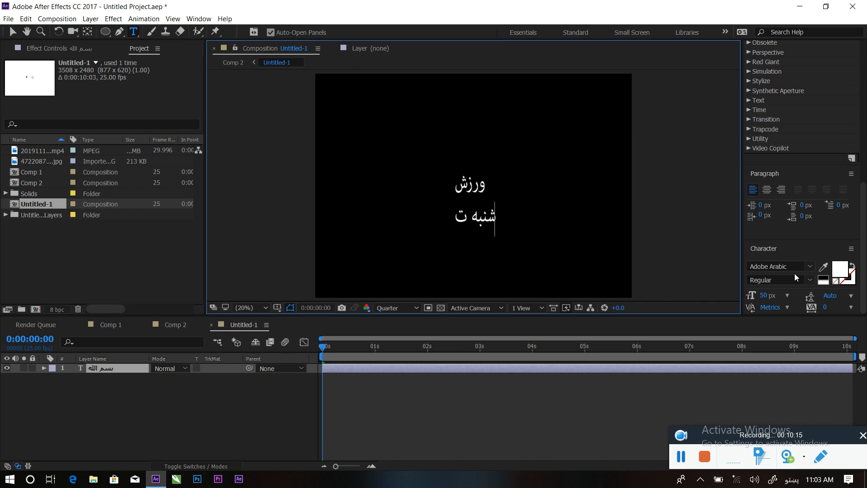
{"action": "type", "text": "ر پنج"}
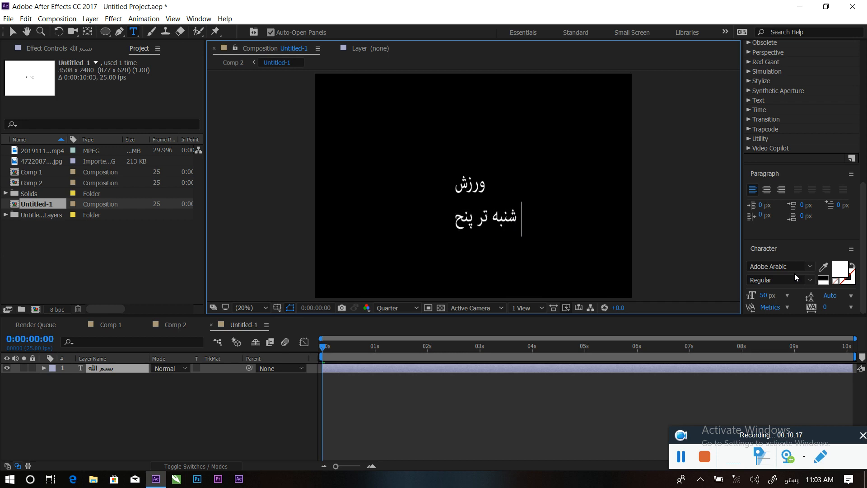
{"action": "key", "text": "BackSpace"}
{"action": "type", "text": "ج شنبه"}
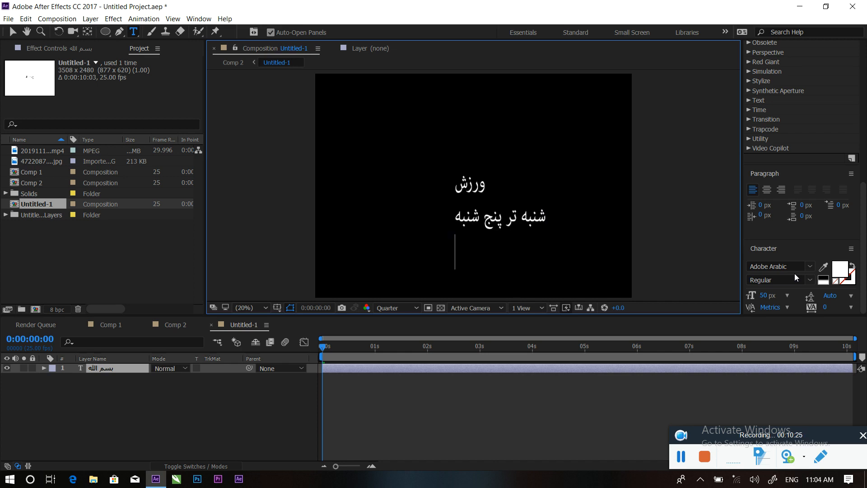
{"action": "type", "text": "9:30PM"}
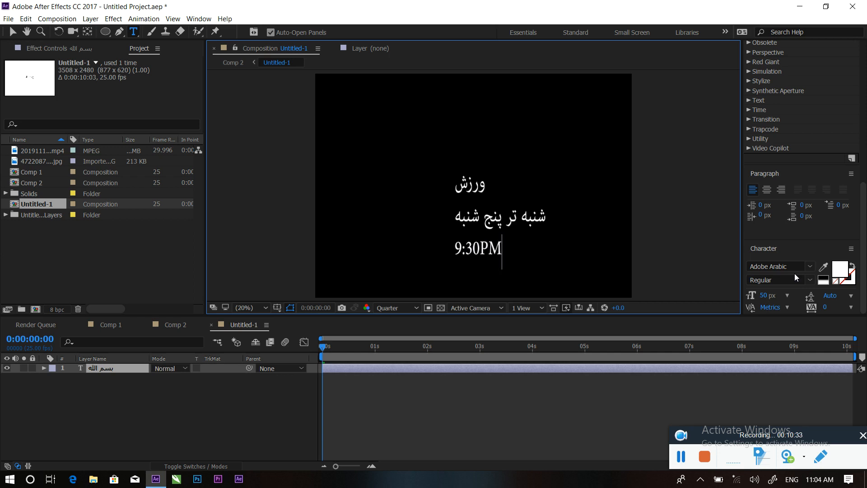
- Center-align all three text lines and format them in Bahij Badr Bold with 104 px leading
{"action": "key", "text": "ctrl+a"}
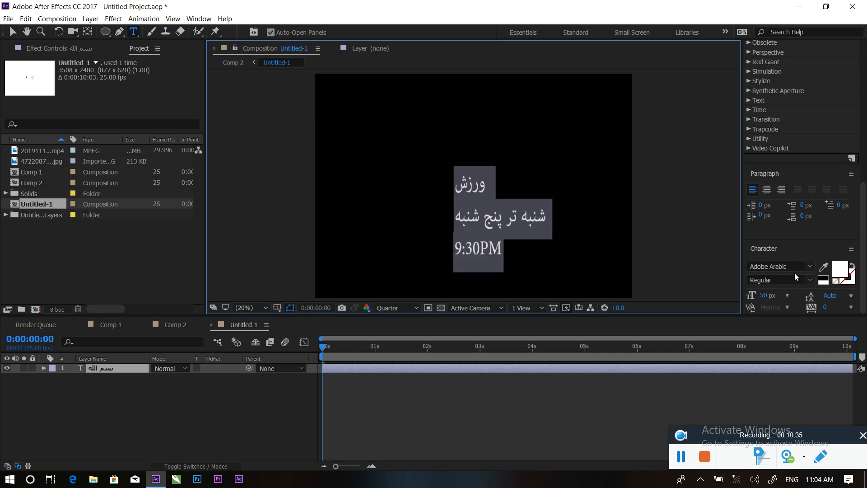
{"action": "left_click", "coordinate": [766, 191]}
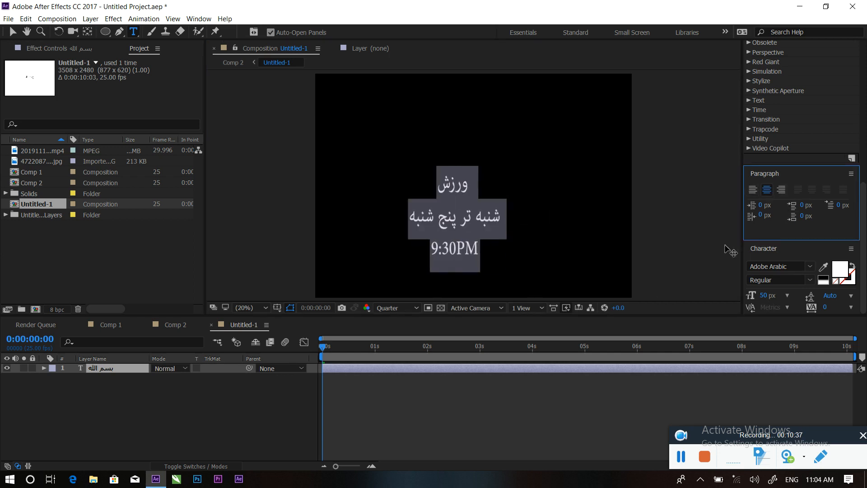
{"action": "left_click", "coordinate": [810, 267]}
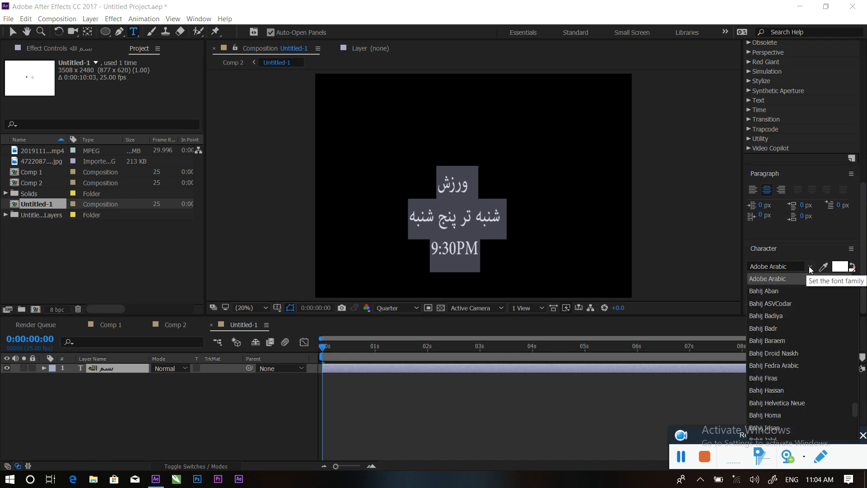
{"action": "left_click", "coordinate": [771, 329]}
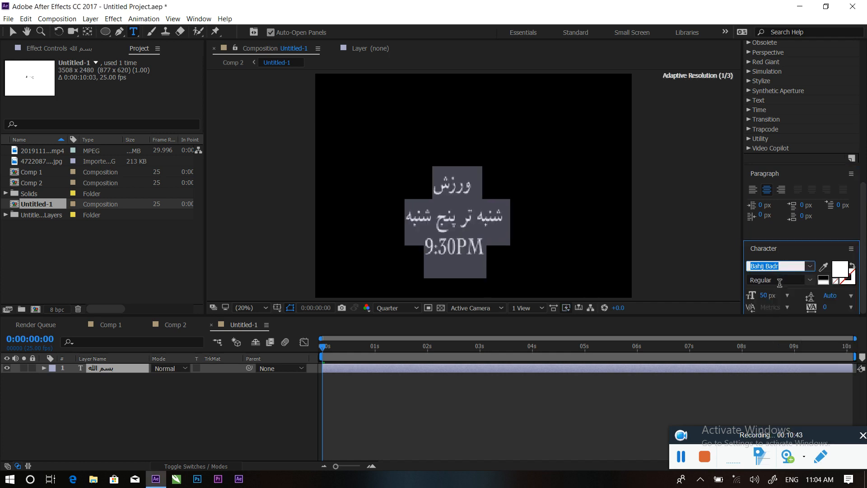
{"action": "left_click", "coordinate": [808, 279]}
{"action": "left_click", "coordinate": [785, 302]}
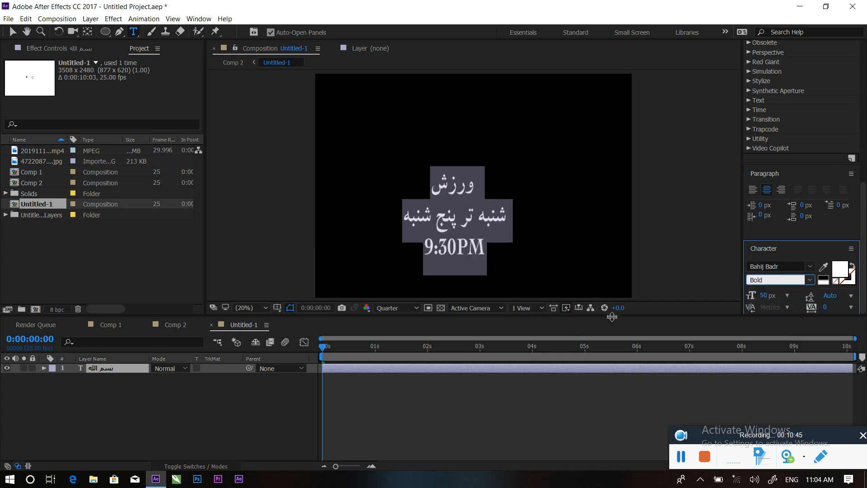
{"action": "mouse_move", "coordinate": [827, 296]}
{"action": "left_mouse_down"}
{"action": "mouse_move", "coordinate": [837, 296]}
{"action": "mouse_move", "coordinate": [827, 295]}
{"action": "left_mouse_up"}
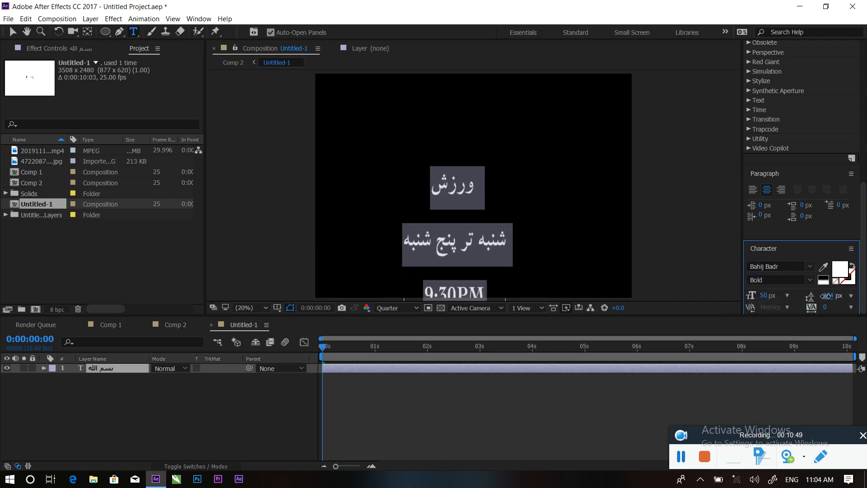
- Move the text layer up to position 1544.1, 634.9 so all three lines fit in the frame
{"action": "left_click", "coordinate": [120, 370]}
{"action": "key", "text": "p"}
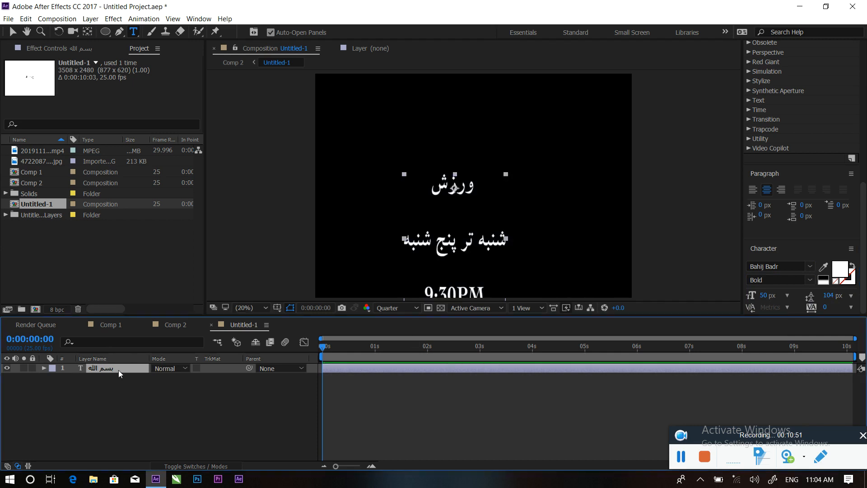
{"action": "left_click_drag", "start_coordinate": [182, 379], "coordinate": [178, 441]}
{"action": "left_click", "coordinate": [177, 441]}
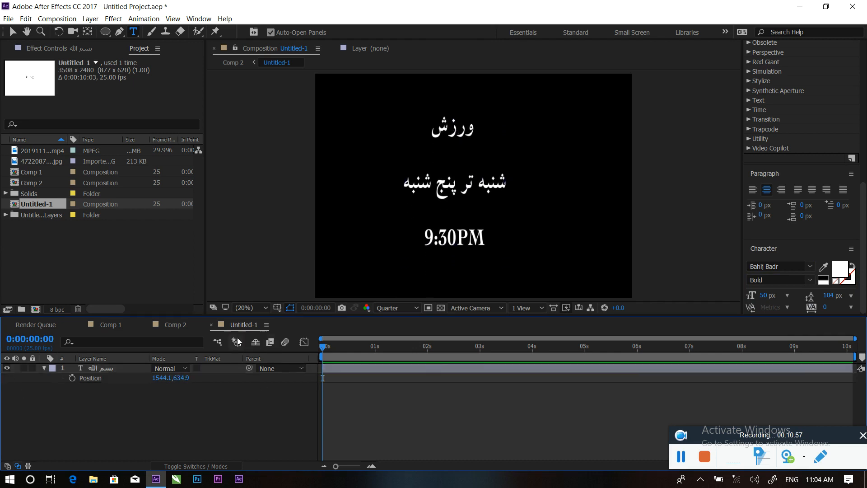
{"action": "left_click", "coordinate": [96, 324]}
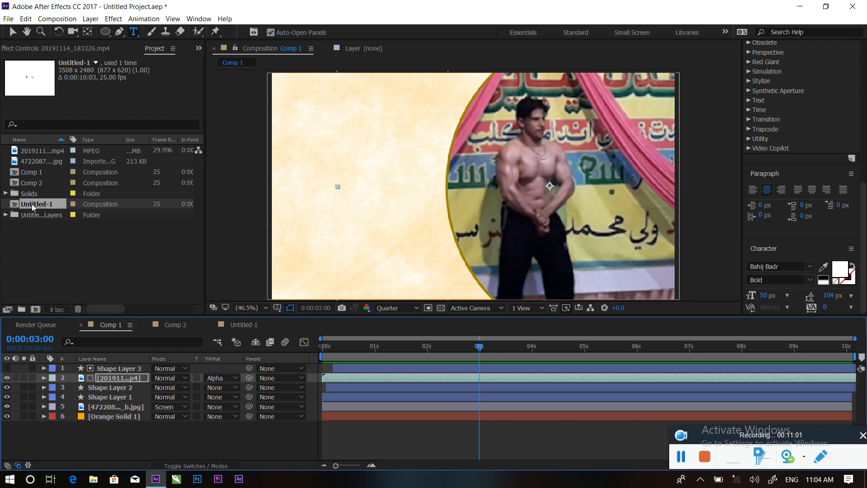
{"action": "left_click", "coordinate": [29, 182]}
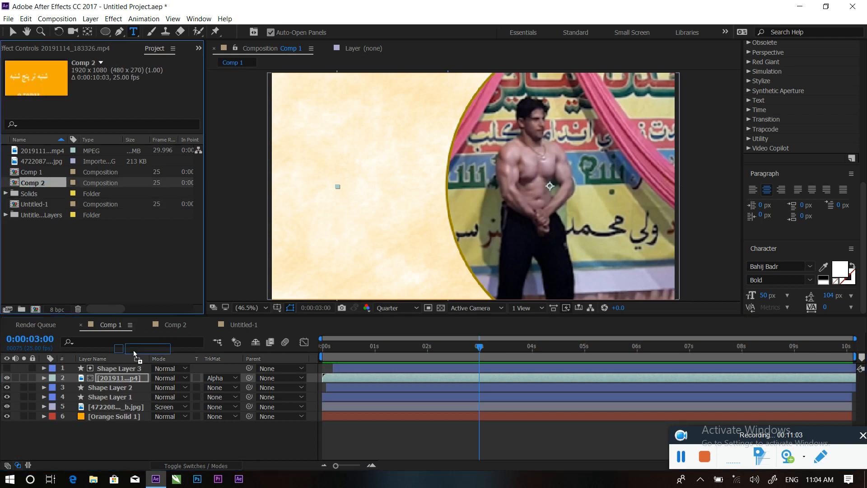
{"action": "left_click", "coordinate": [122, 367]}
{"action": "left_click_drag", "start_coordinate": [123, 364], "coordinate": [128, 362]}
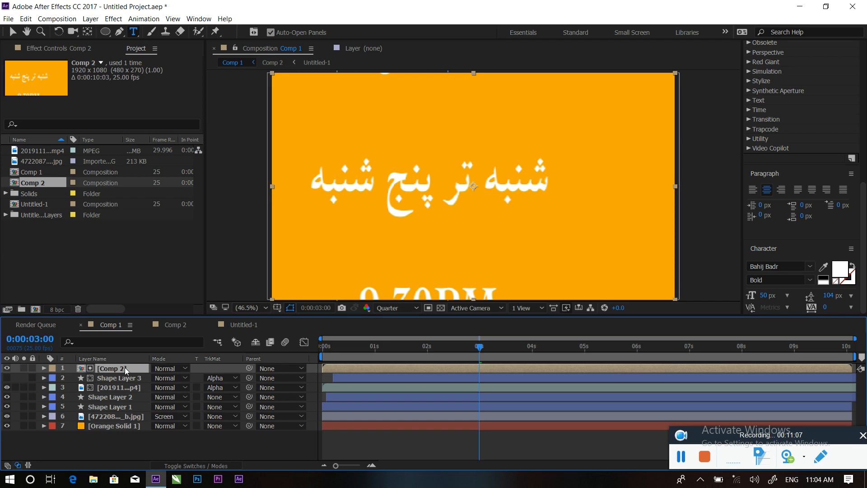
{"action": "key", "text": "Delete"}
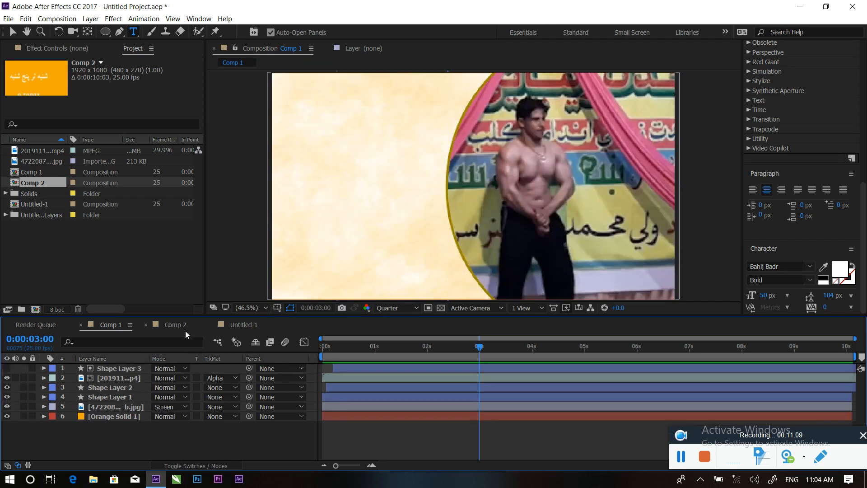
- Delete the orange solid from Comp 2 and scale the Untitled-1 layer to 54%
{"action": "left_click", "coordinate": [175, 325]}
{"action": "left_click", "coordinate": [110, 377]}
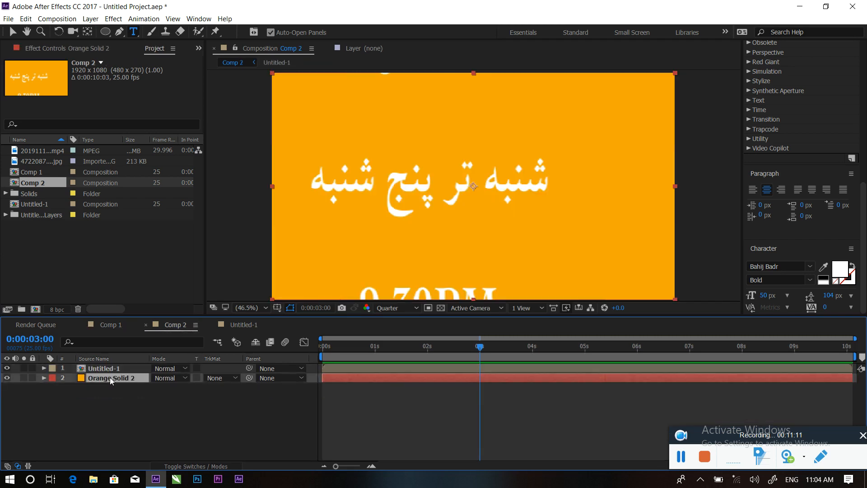
{"action": "key", "text": "Delete"}
{"action": "left_click", "coordinate": [109, 369]}
{"action": "key", "text": "s"}
{"action": "left_click_drag", "start_coordinate": [177, 379], "coordinate": [146, 378]}
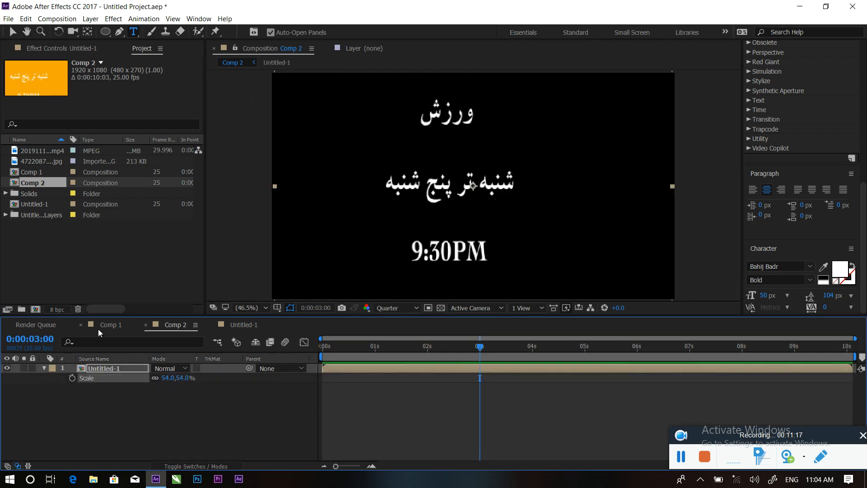
- Add Comp 2 to Comp 1 as the topmost layer
{"action": "left_click", "coordinate": [101, 324]}
{"action": "left_click_drag", "start_coordinate": [31, 183], "coordinate": [103, 365]}
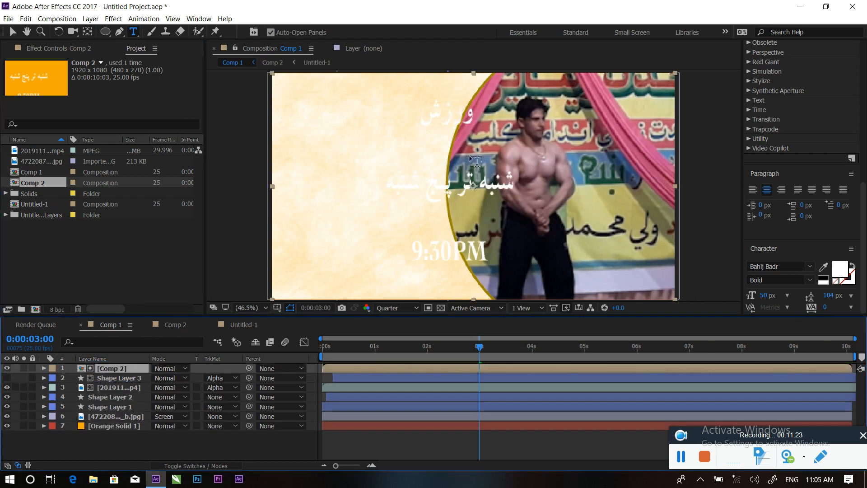
- Recolor all three text lines in the nested Untitled-1 composition to black (000000)
{"action": "left_click", "coordinate": [173, 326]}
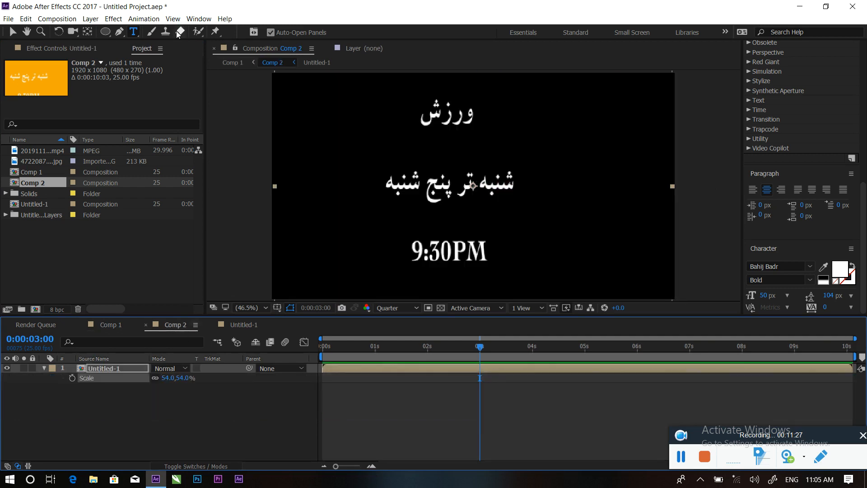
{"action": "left_click", "coordinate": [458, 190]}
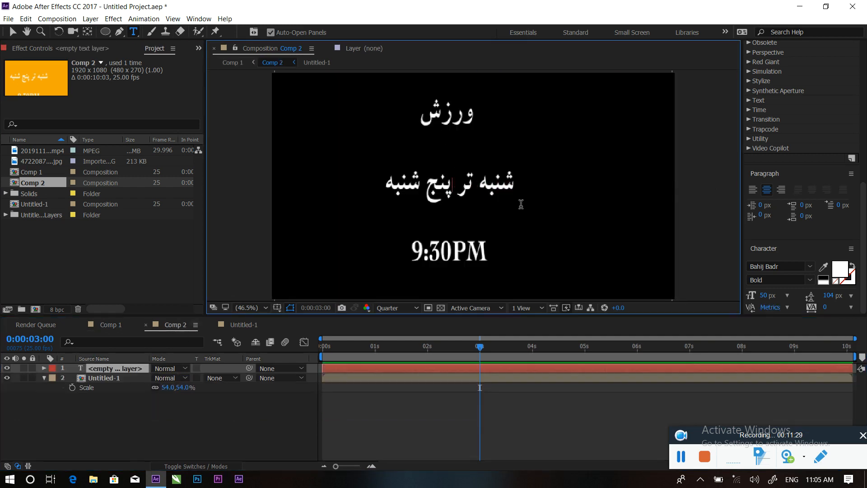
{"action": "left_click", "coordinate": [101, 369]}
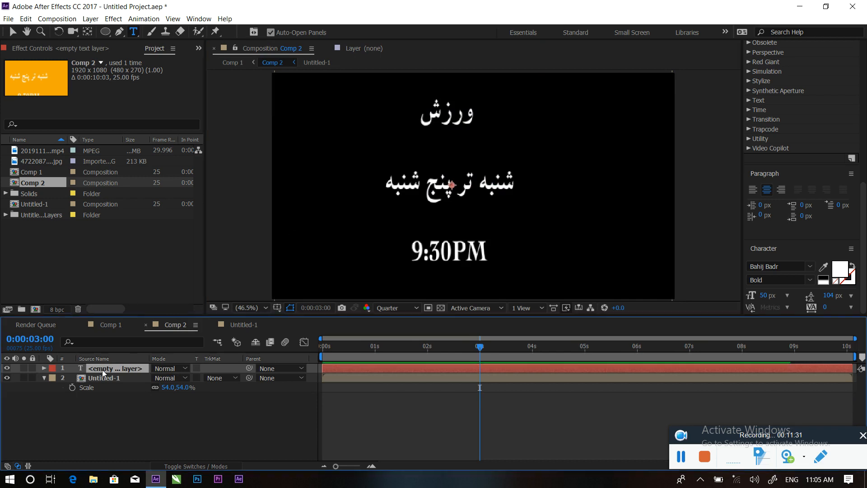
{"action": "double_click", "coordinate": [102, 369]}
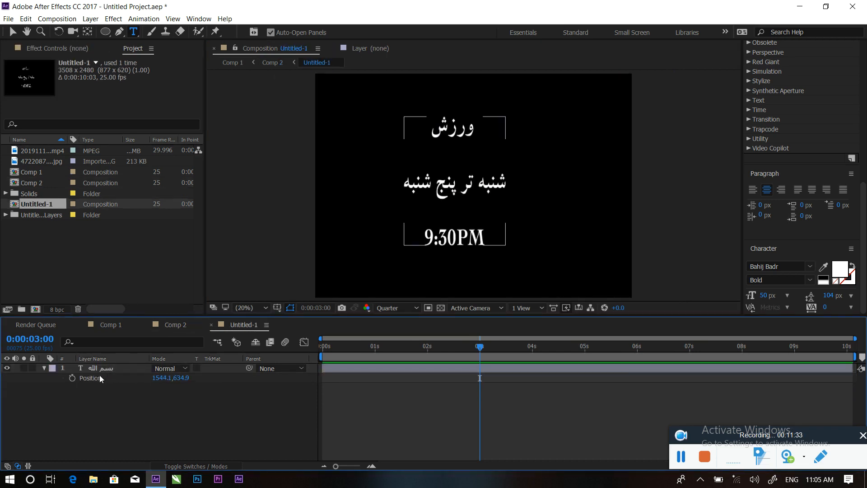
{"action": "left_click", "coordinate": [101, 373]}
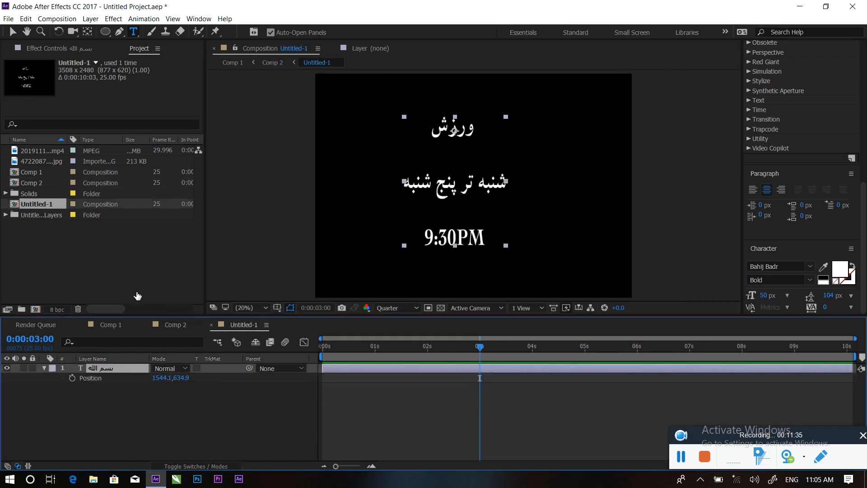
{"action": "left_click", "coordinate": [449, 176]}
{"action": "key", "text": "ctrl+a"}
{"action": "left_click", "coordinate": [840, 271]}
{"action": "left_click_drag", "start_coordinate": [74, 347], "coordinate": [64, 399]}
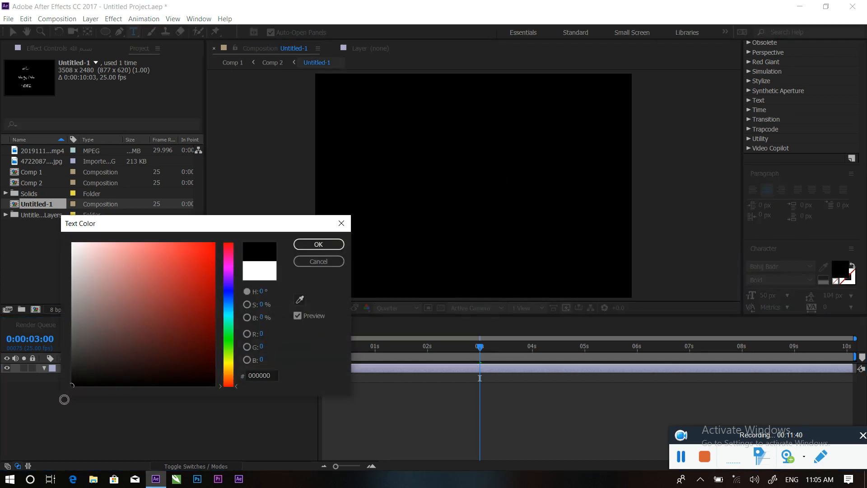
{"action": "left_click", "coordinate": [332, 246]}
- In Comp 1, shift the Comp 2 title layer left to position 559.0, 540.0, clear of the video circle
{"action": "left_click", "coordinate": [119, 329]}
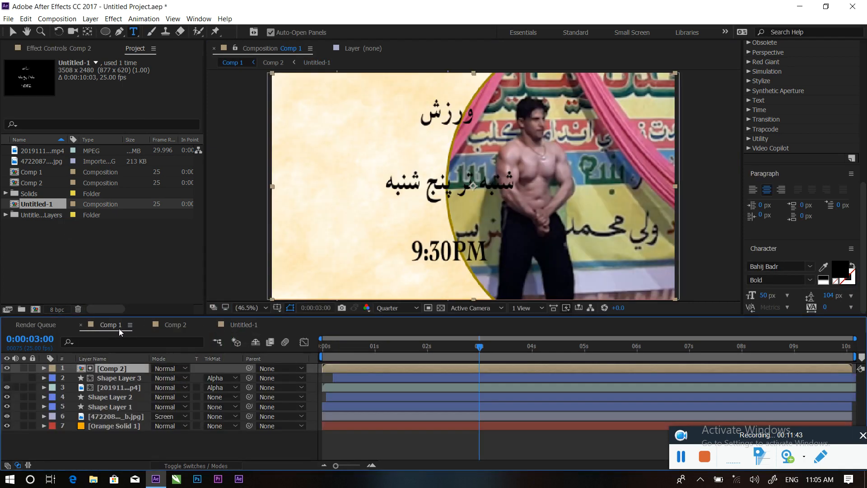
{"action": "left_click", "coordinate": [143, 369]}
{"action": "key", "text": "p"}
{"action": "left_click_drag", "start_coordinate": [154, 378], "coordinate": [68, 376]}
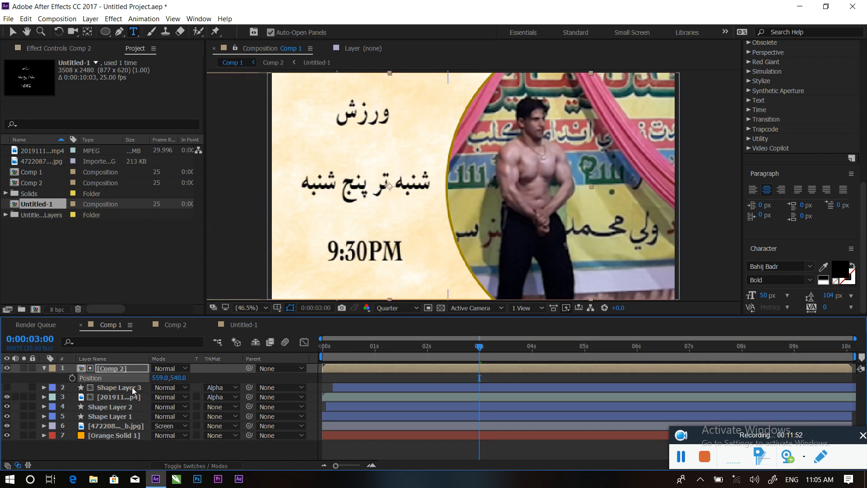
{"action": "left_click", "coordinate": [253, 450]}
- Keyframe the Comp 2 layer's opacity to fade in from 0% at about 1 second to 100% at about 1.5 seconds
{"action": "left_click_drag", "start_coordinate": [479, 349], "coordinate": [355, 324]}
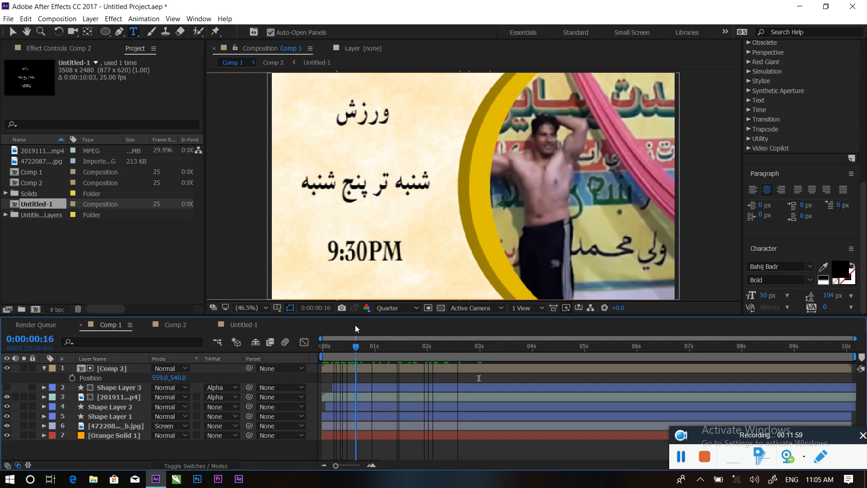
{"action": "left_click", "coordinate": [44, 368]}
{"action": "left_click", "coordinate": [118, 368]}
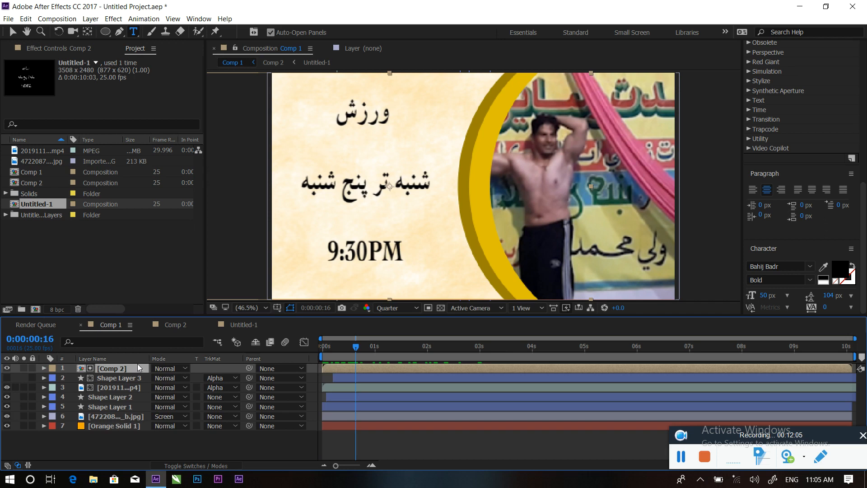
{"action": "key", "text": "t"}
{"action": "left_click", "coordinate": [72, 376]}
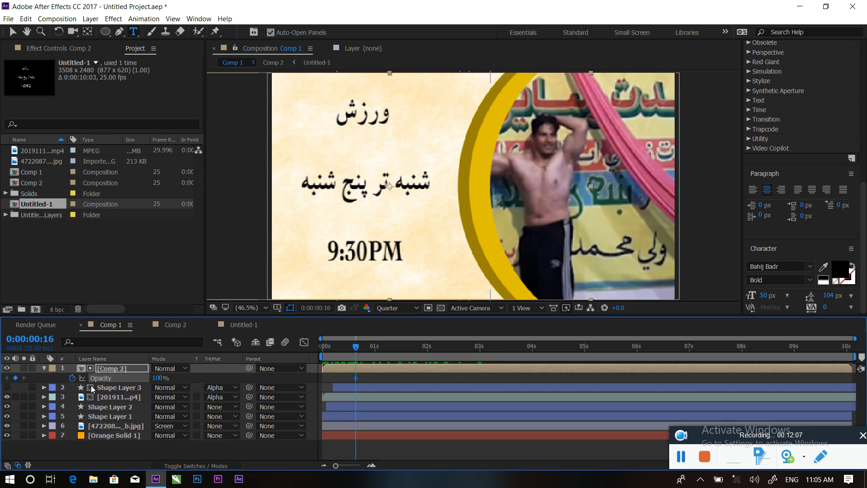
{"action": "left_click_drag", "start_coordinate": [158, 377], "coordinate": [134, 377]}
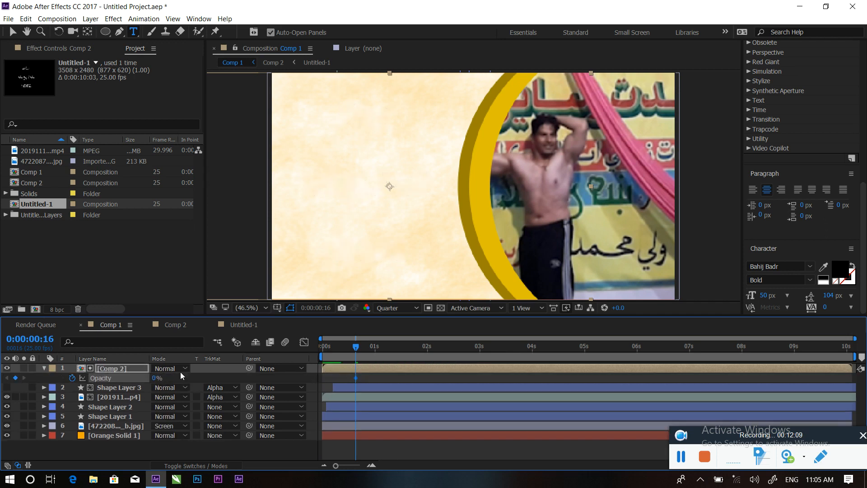
{"action": "left_click_drag", "start_coordinate": [360, 345], "coordinate": [391, 347]}
{"action": "left_click_drag", "start_coordinate": [155, 383], "coordinate": [401, 379]}
- Lengthen the title's fade-in by moving its 100% opacity keyframe to about 2 seconds, and preview the animation
{"action": "left_click", "coordinate": [333, 347]}
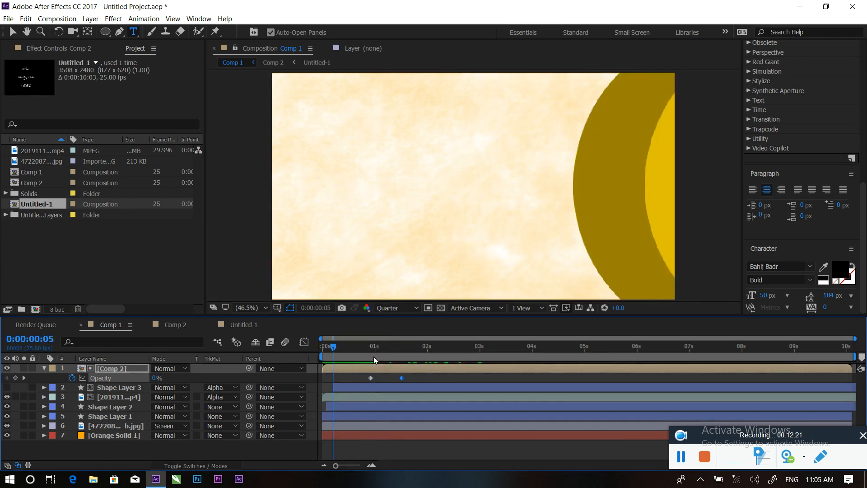
{"action": "key", "text": "space"}
{"action": "left_click_drag", "start_coordinate": [402, 378], "coordinate": [422, 378]}
{"action": "left_click", "coordinate": [346, 341]}
{"action": "left_click", "coordinate": [342, 339]}
{"action": "key", "text": "space"}
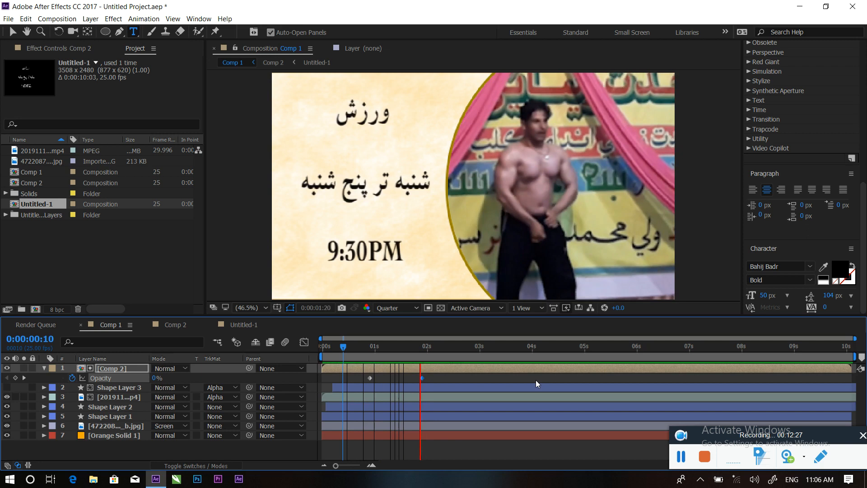
{"action": "key", "text": "space"}
- Add a position keyframe to Shape Layer 3 at 0:00:06:00 that holds its current place before the exit
{"action": "left_click_drag", "start_coordinate": [478, 348], "coordinate": [517, 346]}
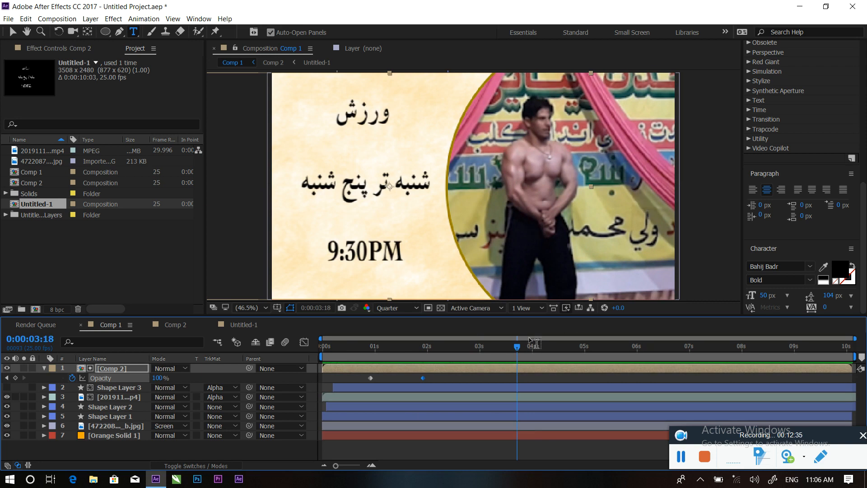
{"action": "left_click_drag", "start_coordinate": [517, 346], "coordinate": [644, 362]}
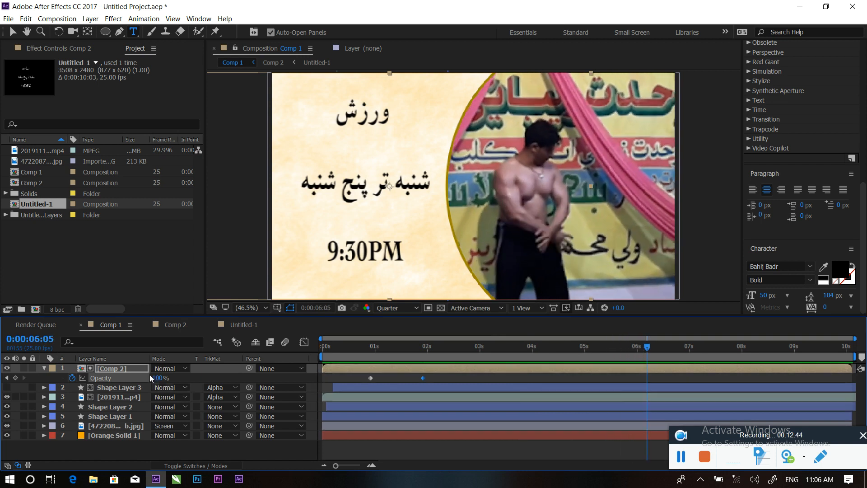
{"action": "left_click", "coordinate": [637, 349]}
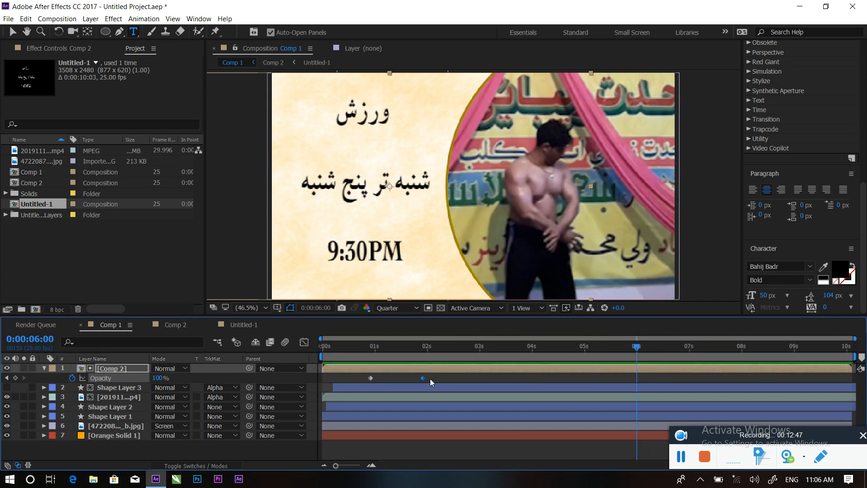
{"action": "left_click", "coordinate": [689, 349]}
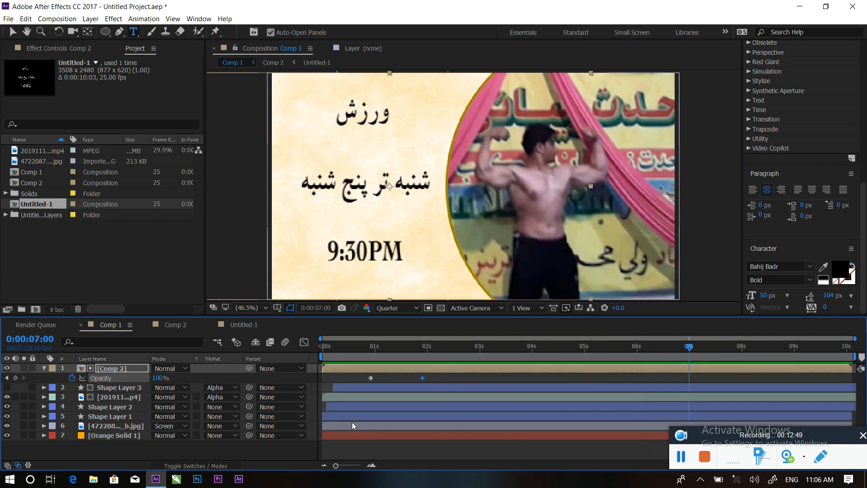
{"action": "left_click", "coordinate": [44, 368]}
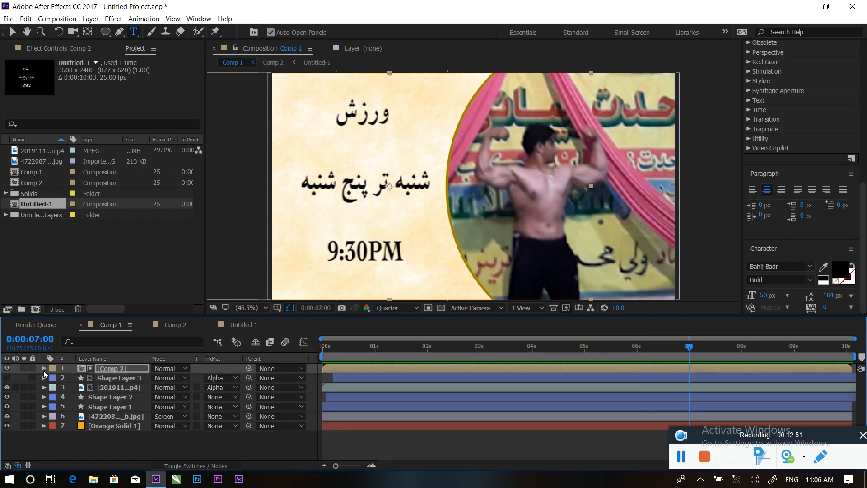
{"action": "left_click", "coordinate": [108, 439]}
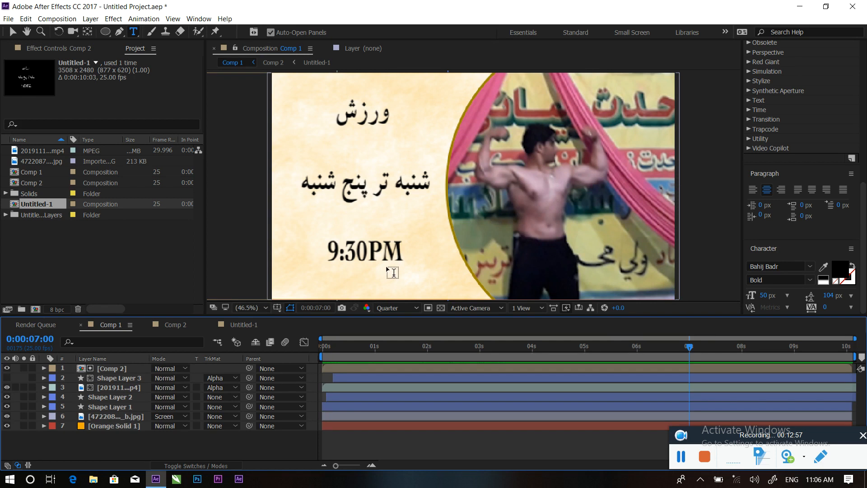
{"action": "left_click", "coordinate": [637, 351]}
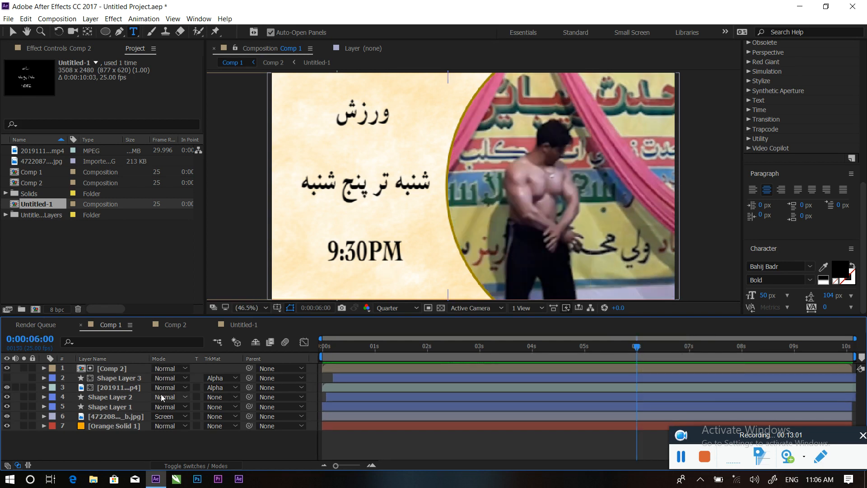
{"action": "left_click", "coordinate": [108, 378]}
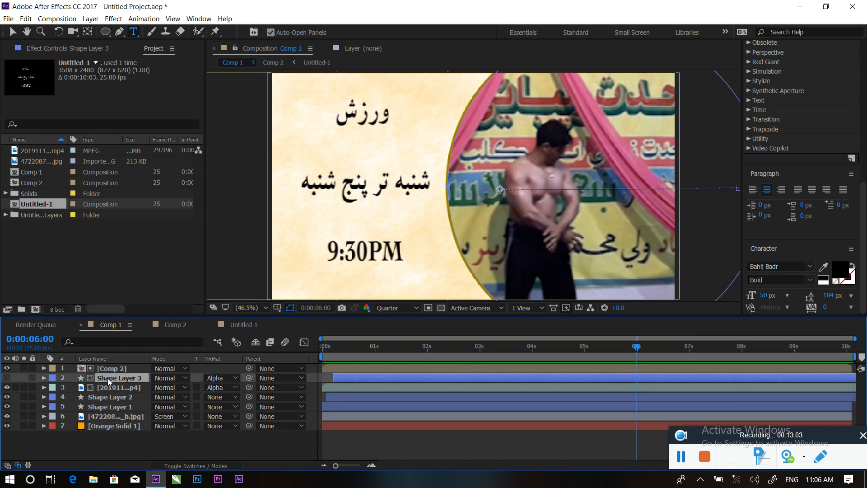
{"action": "key", "text": "p"}
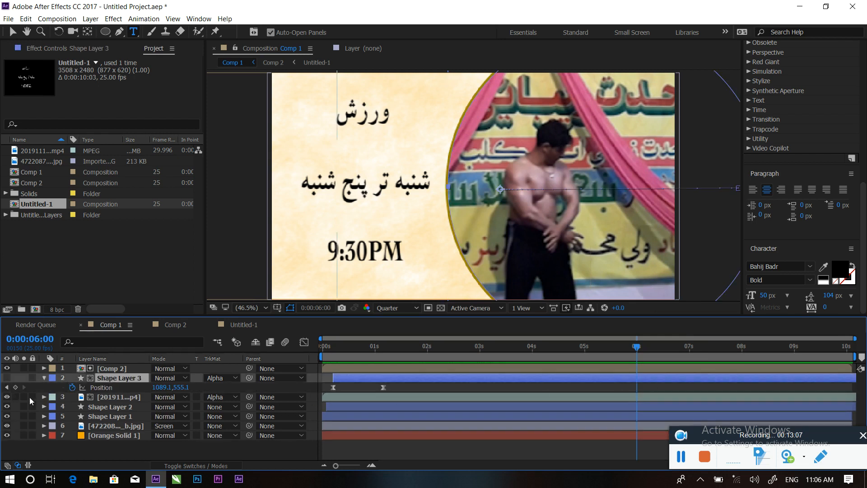
{"action": "left_click", "coordinate": [15, 387]}
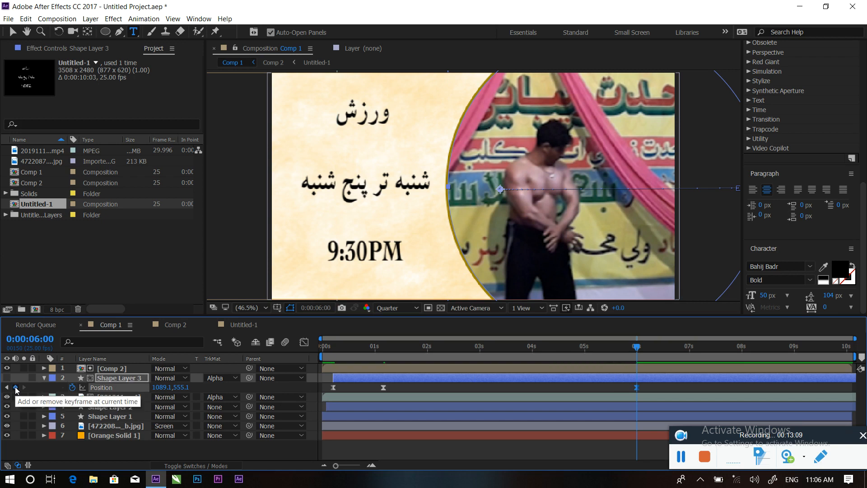
- At 0:00:06:16, slide Shape Layer 3 off the frame's right side to position 2220.7, 565.8 and check the exit
{"action": "left_click_drag", "start_coordinate": [649, 350], "coordinate": [674, 350]}
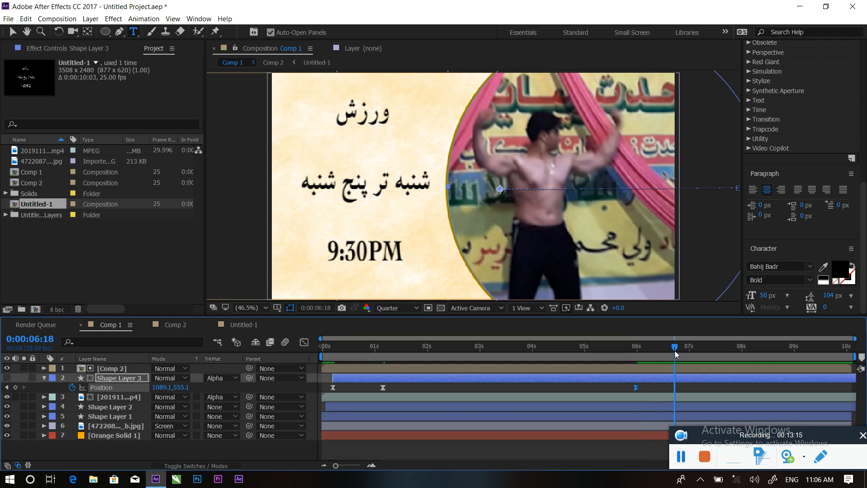
{"action": "left_click_drag", "start_coordinate": [675, 350], "coordinate": [670, 348]}
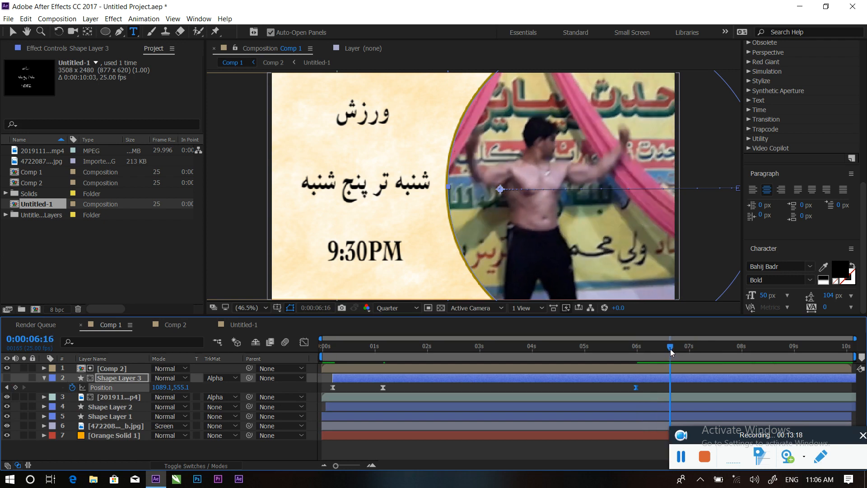
{"action": "left_click", "coordinate": [13, 32]}
{"action": "left_click_drag", "start_coordinate": [505, 209], "coordinate": [742, 214]}
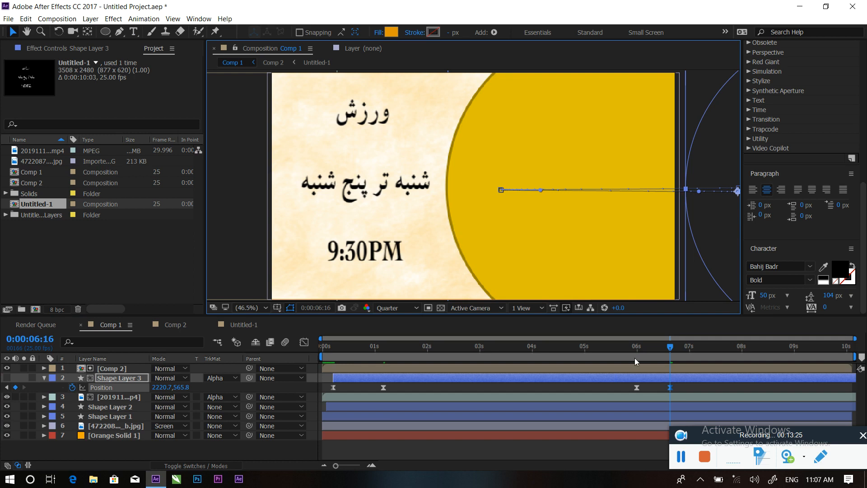
{"action": "left_click_drag", "start_coordinate": [667, 346], "coordinate": [636, 346]}
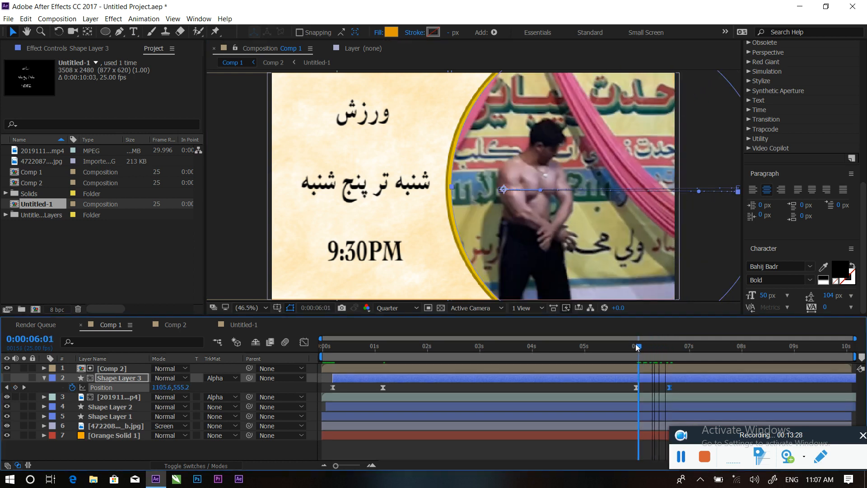
{"action": "left_click", "coordinate": [46, 378]}
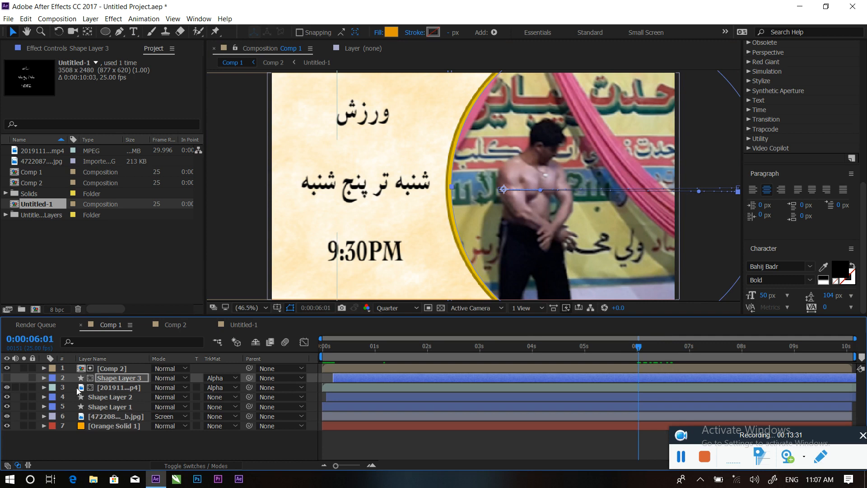
- Add a holding position keyframe to Shape Layer 2 at 0:00:06:01 and slide it off right to 2207.8, 593.8 at 0:00:06:15
{"action": "left_click", "coordinate": [101, 397]}
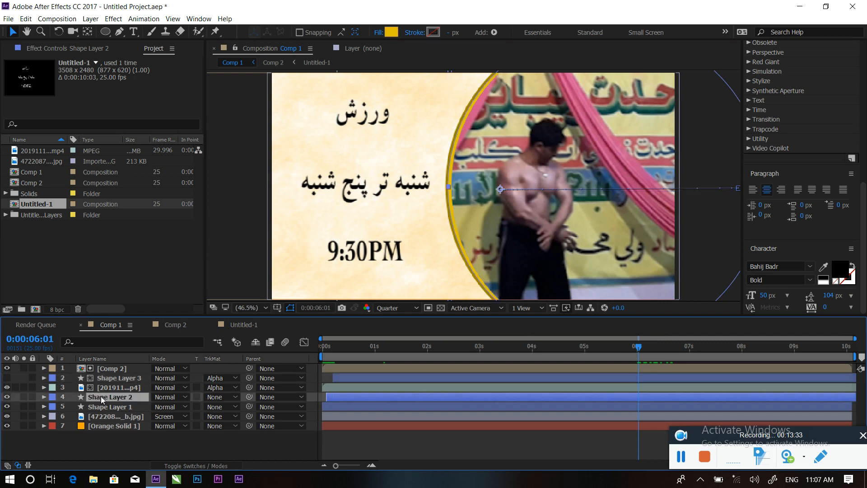
{"action": "key", "text": "p"}
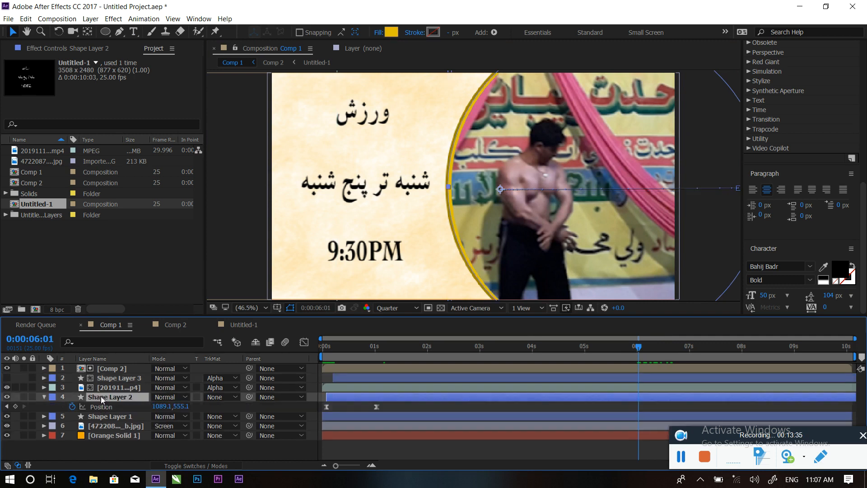
{"action": "left_click", "coordinate": [16, 407]}
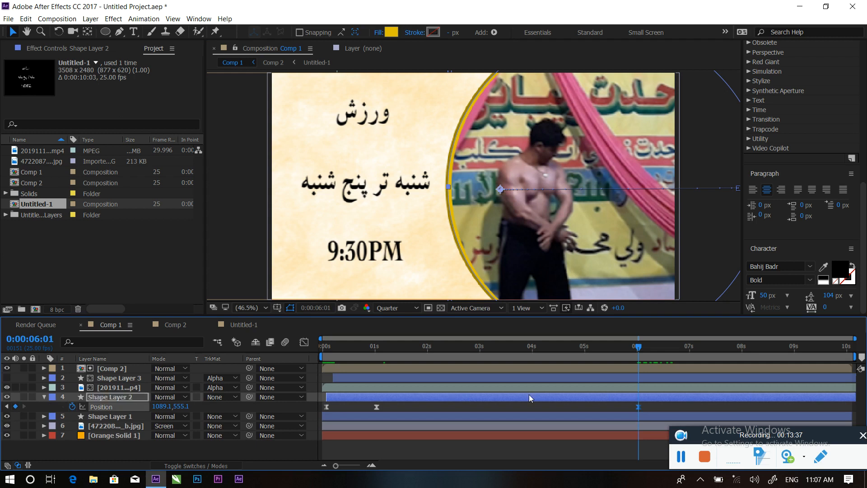
{"action": "left_click_drag", "start_coordinate": [638, 346], "coordinate": [667, 349]}
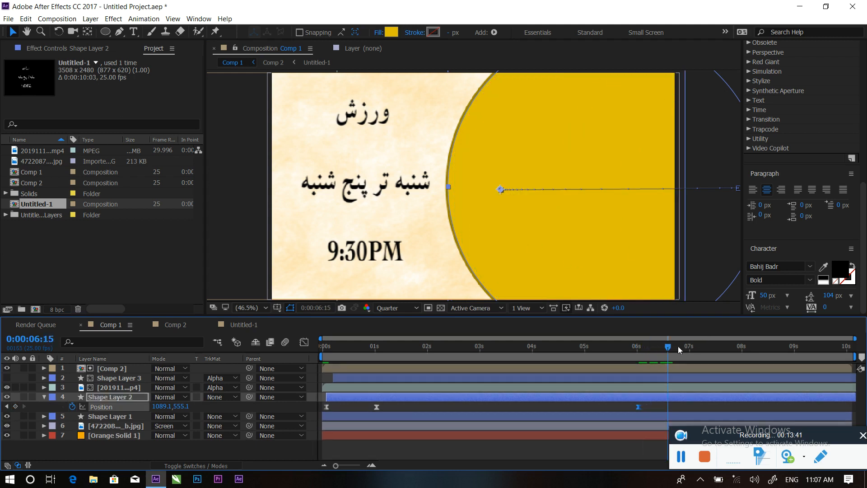
{"action": "left_click_drag", "start_coordinate": [512, 229], "coordinate": [746, 238]}
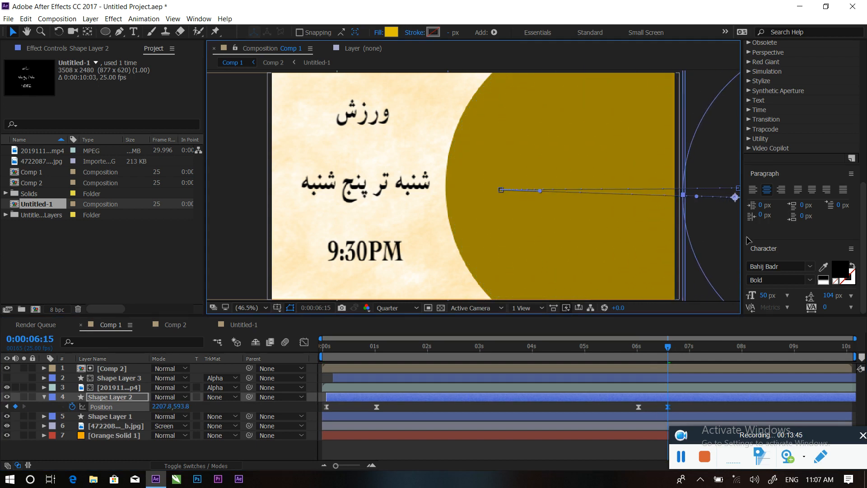
- Add a position keyframe to Shape Layer 1 at 0:00:06:03 that holds its current place before the exit
{"action": "left_click", "coordinate": [108, 417]}
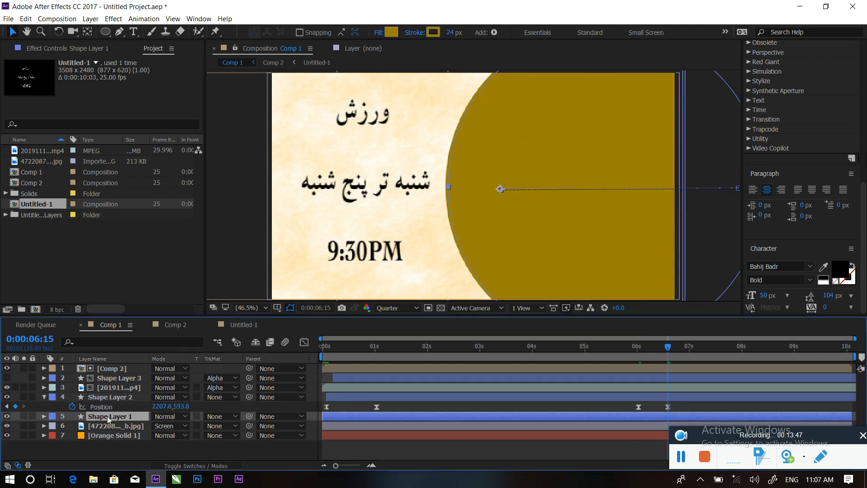
{"action": "key", "text": "p"}
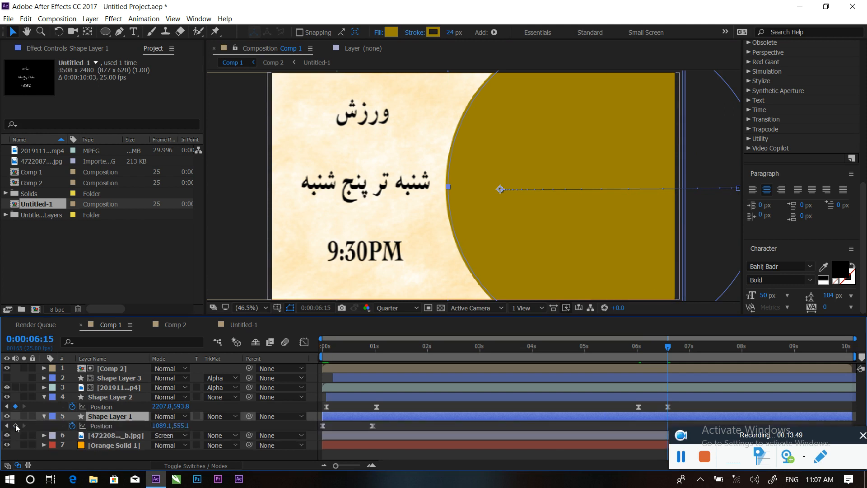
{"action": "left_click_drag", "start_coordinate": [669, 349], "coordinate": [648, 347]}
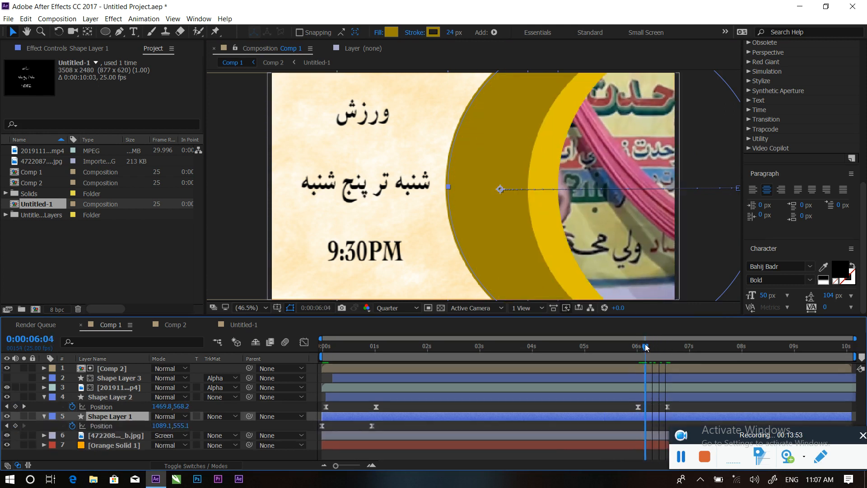
{"action": "left_click_drag", "start_coordinate": [647, 347], "coordinate": [644, 344]}
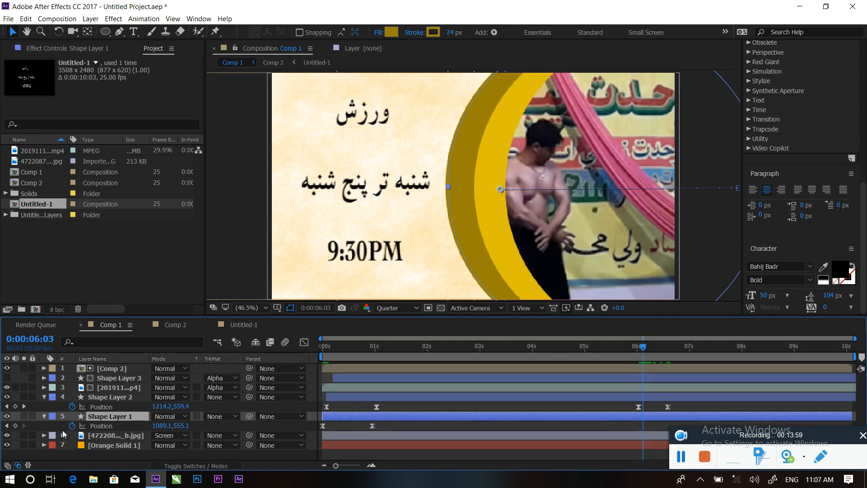
{"action": "left_click", "coordinate": [16, 425]}
- At 0:00:06:15, slide Shape Layer 1 off the frame's right side to position 2229.3, 561.5
{"action": "left_click_drag", "start_coordinate": [641, 350], "coordinate": [667, 354]}
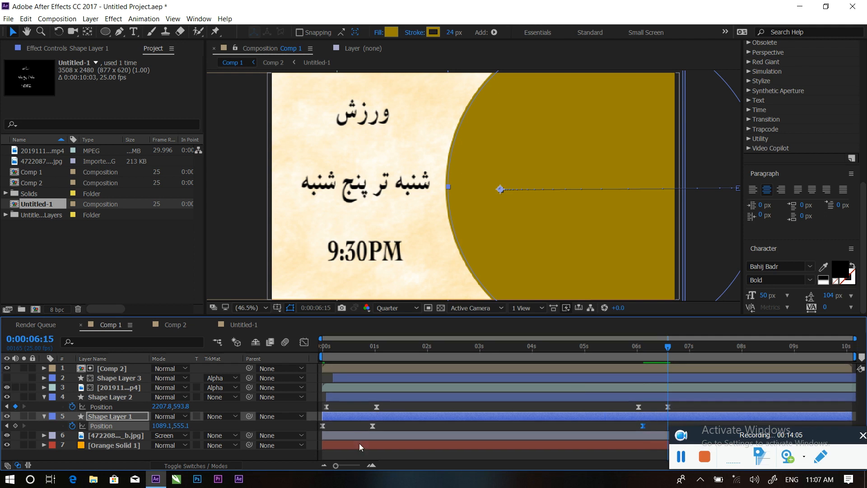
{"action": "left_click_drag", "start_coordinate": [643, 427], "coordinate": [632, 426]}
{"action": "left_click_drag", "start_coordinate": [539, 223], "coordinate": [760, 227]}
- Delay Shape Layer 1's holding position keyframe to about 0:00:06:06 and preview the exit
{"action": "left_click_drag", "start_coordinate": [668, 347], "coordinate": [644, 340]}
{"action": "left_click_drag", "start_coordinate": [635, 425], "coordinate": [650, 424]}
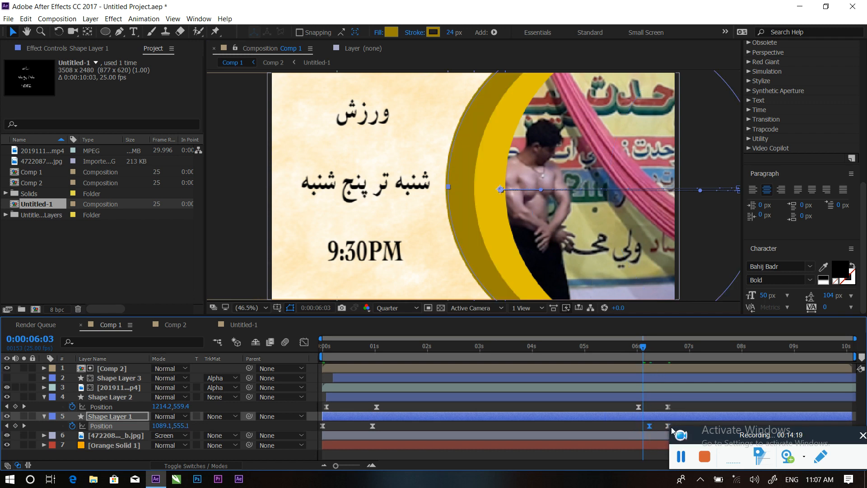
{"action": "left_click", "coordinate": [629, 345]}
{"action": "key", "text": "space"}
{"action": "key", "text": "space"}
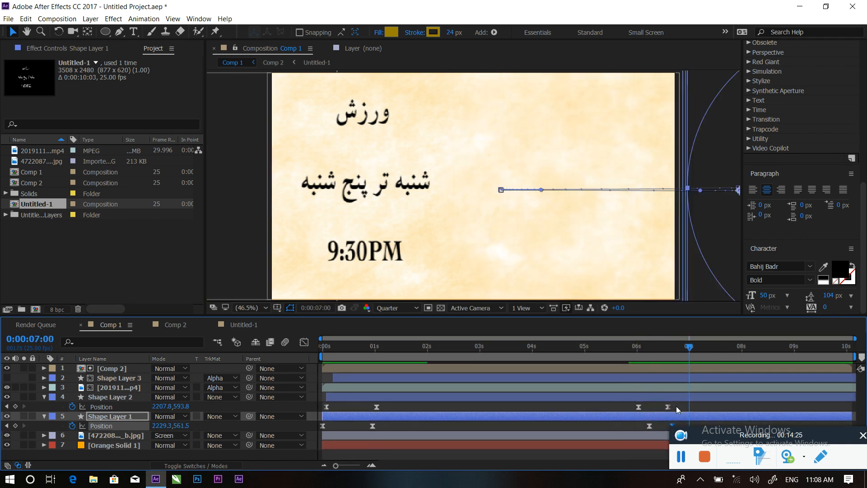
- Delay the final position keyframes of Shape Layer 2 to 0:00:06:22 and Shape Layer 1 to 0:00:07:03
{"action": "left_click_drag", "start_coordinate": [667, 406], "coordinate": [768, 440]}
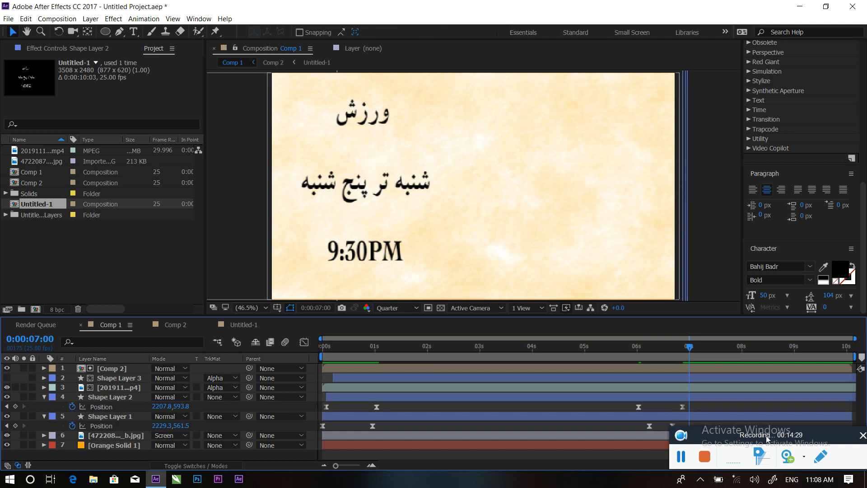
{"action": "left_click_drag", "start_coordinate": [707, 444], "coordinate": [775, 251]}
{"action": "left_click_drag", "start_coordinate": [671, 426], "coordinate": [693, 426]}
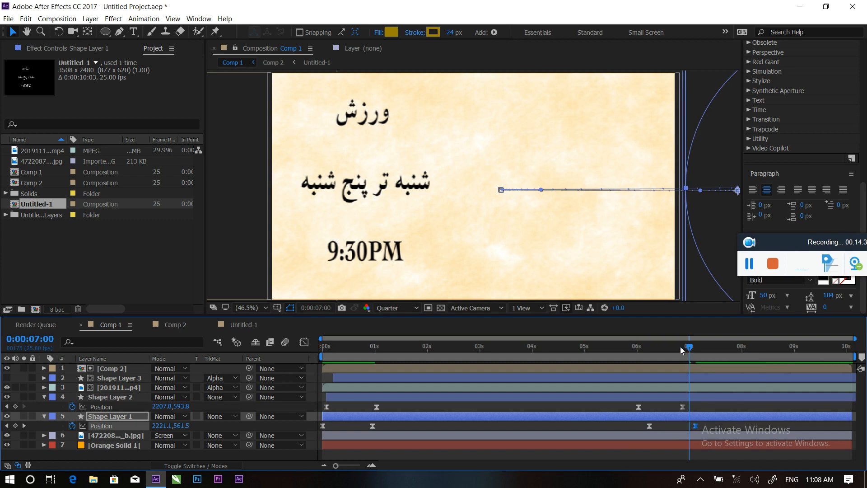
- Preview the circles' slide-out repeatedly, starting shortly before 6 seconds, to check the timing between the layers
{"action": "left_click_drag", "start_coordinate": [680, 348], "coordinate": [628, 345]}
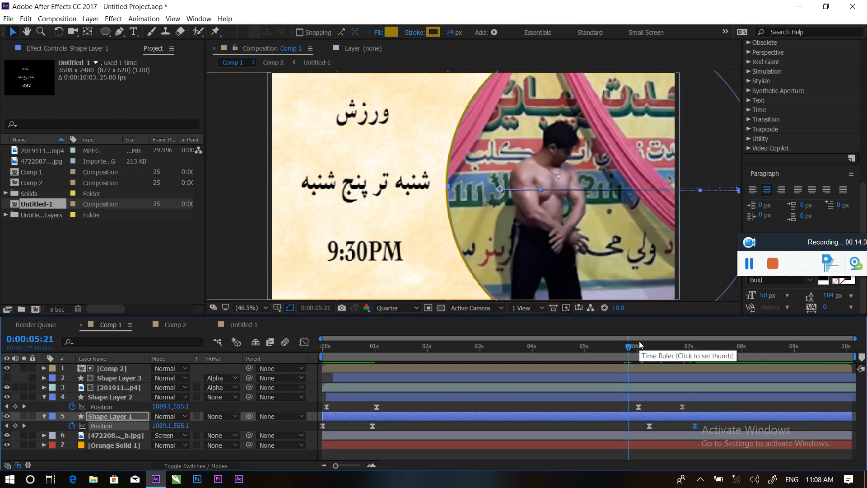
{"action": "mouse_move", "coordinate": [628, 347]}
{"action": "left_mouse_down"}
{"action": "mouse_move", "coordinate": [650, 347]}
{"action": "mouse_move", "coordinate": [635, 346]}
{"action": "left_mouse_up"}
{"action": "left_click", "coordinate": [624, 345]}
{"action": "key", "text": "space"}
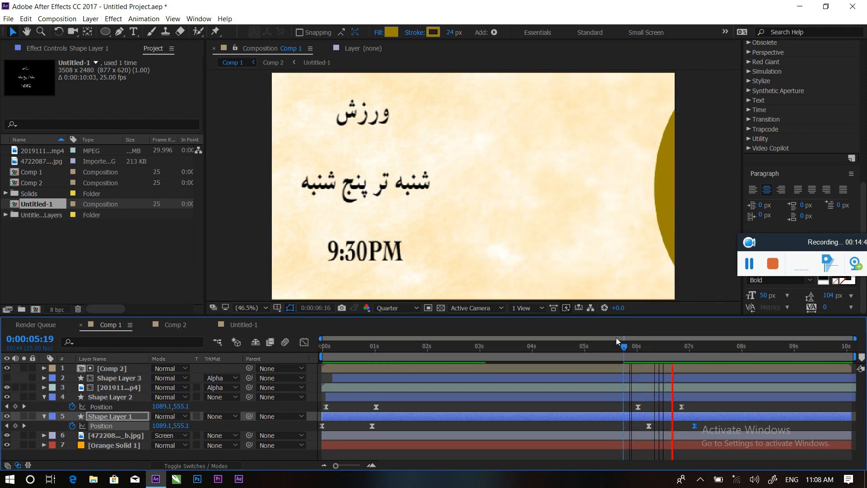
{"action": "left_click_drag", "start_coordinate": [693, 347], "coordinate": [611, 341]}
{"action": "key", "text": "space"}
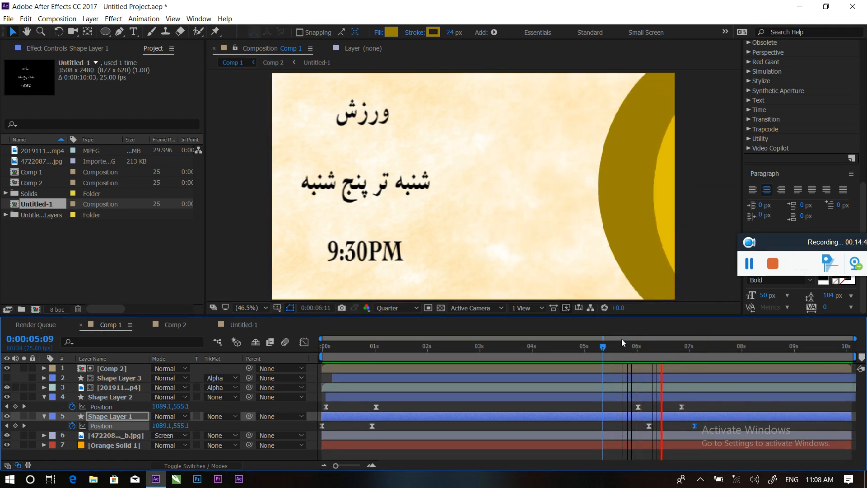
{"action": "key", "text": "space"}
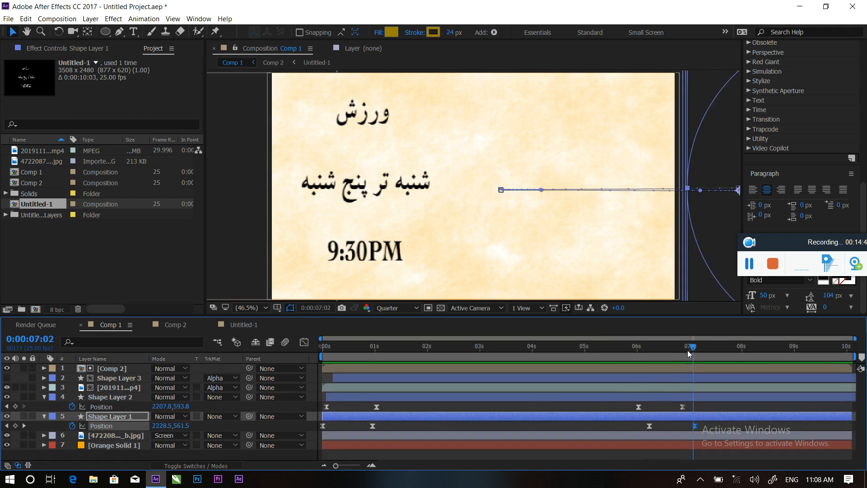
{"action": "left_click_drag", "start_coordinate": [678, 344], "coordinate": [635, 335]}
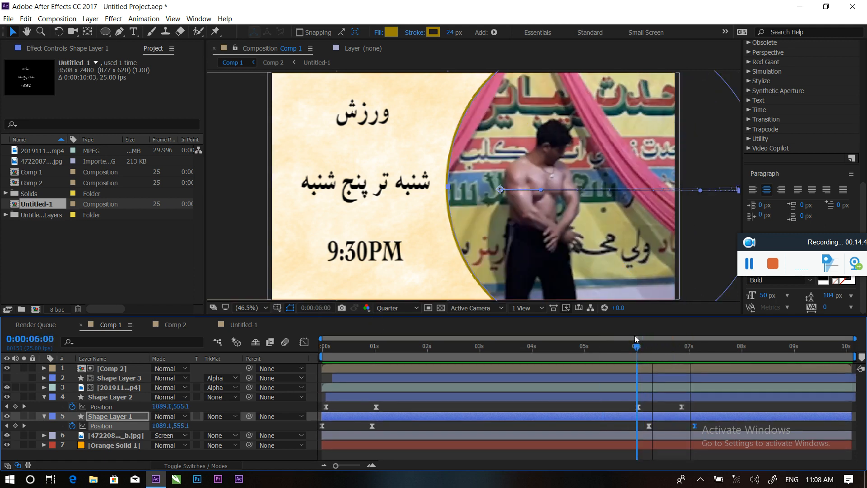
{"action": "key", "text": "space"}
{"action": "key", "text": "space"}
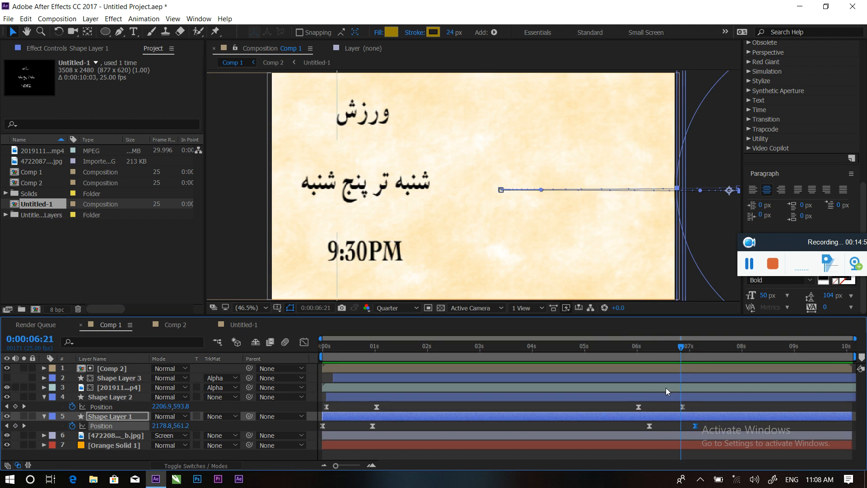
- Lengthen Shape Layer 3's exit by moving its last two position keyframes to about 0:00:05:23 and 0:00:06:19, and preview it
{"action": "left_click", "coordinate": [95, 397]}
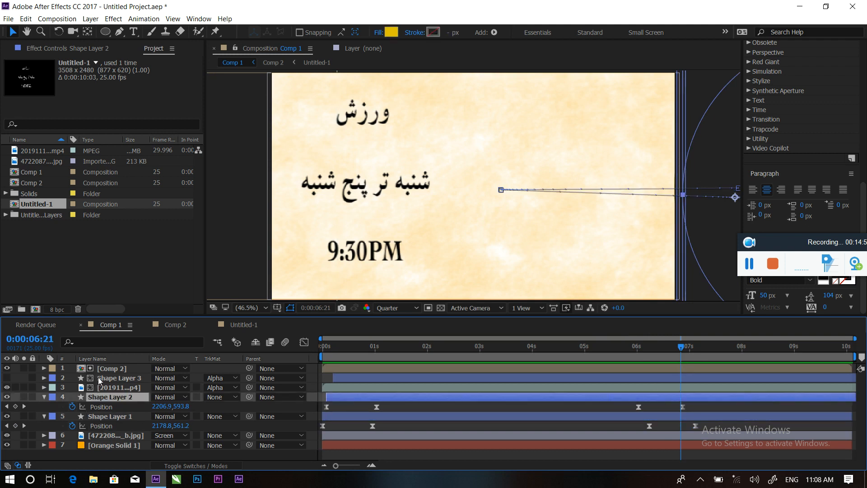
{"action": "left_click", "coordinate": [110, 378]}
{"action": "key", "text": "p"}
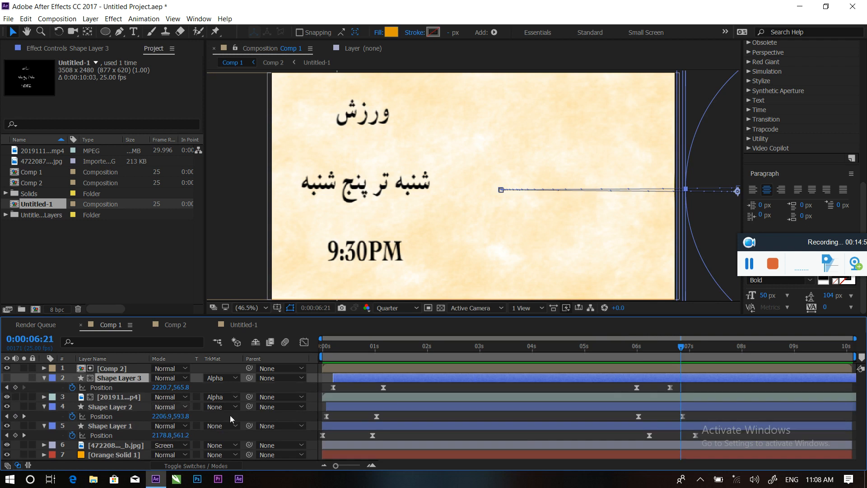
{"action": "left_click_drag", "start_coordinate": [670, 387], "coordinate": [676, 387]}
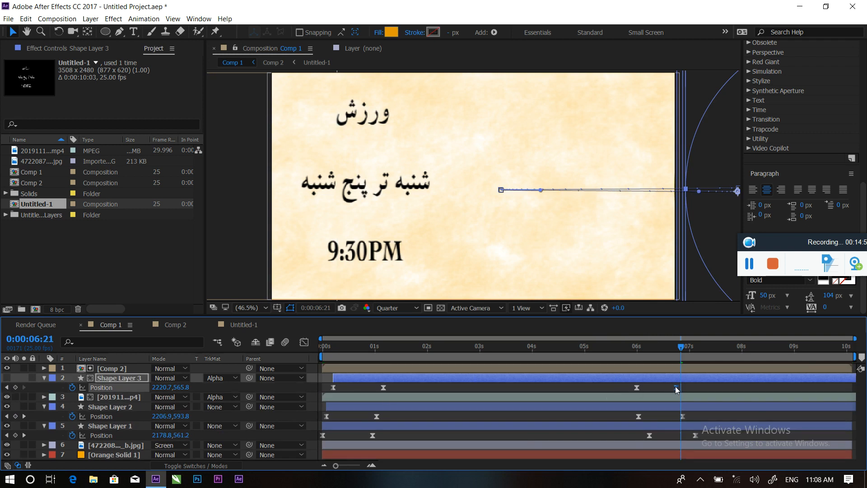
{"action": "left_click_drag", "start_coordinate": [683, 346], "coordinate": [632, 385]}
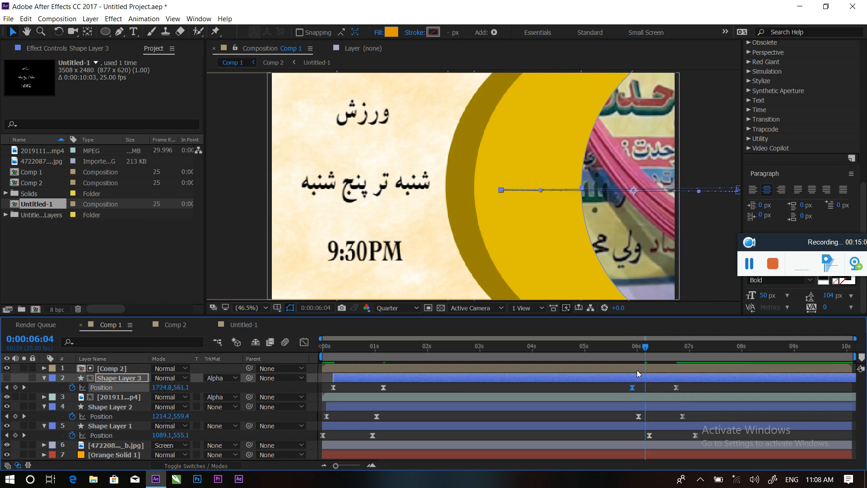
{"action": "left_click_drag", "start_coordinate": [645, 347], "coordinate": [616, 348]}
{"action": "key", "text": "space"}
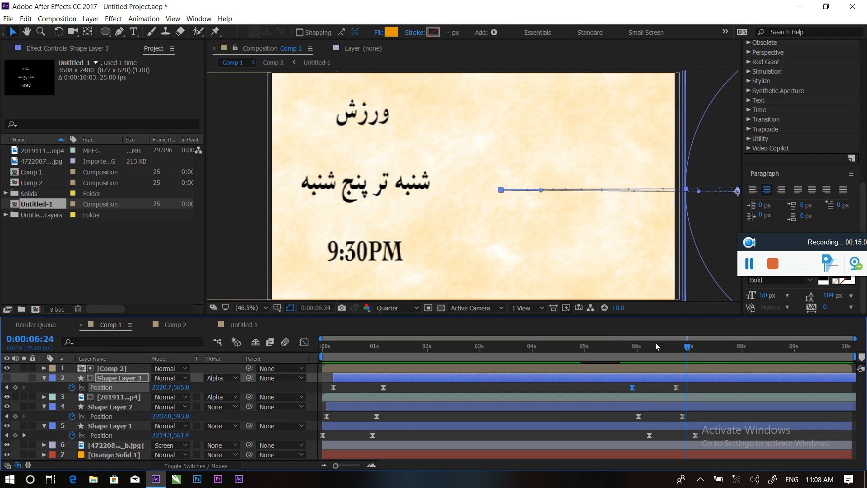
{"action": "left_click_drag", "start_coordinate": [689, 346], "coordinate": [657, 342]}
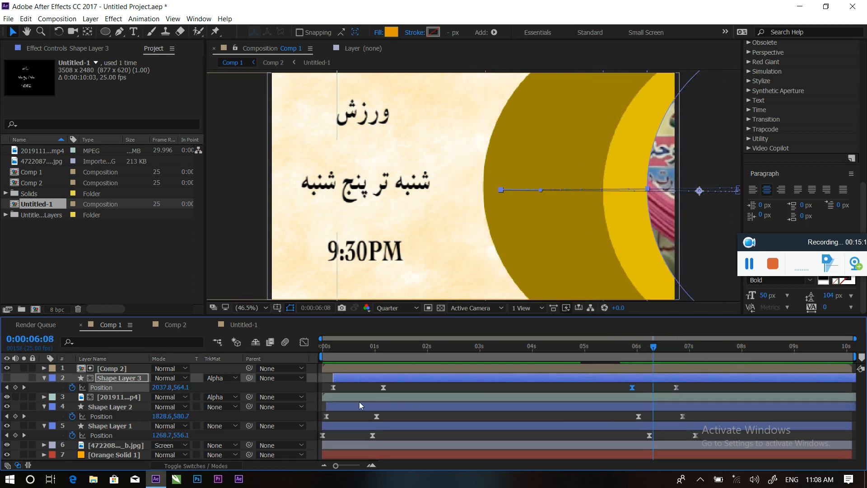
- Fade out the Comp 2 title from 100% opacity at 0:00:06:08 to 0% at 0:00:06:22 and preview the fade
{"action": "left_click", "coordinate": [99, 369]}
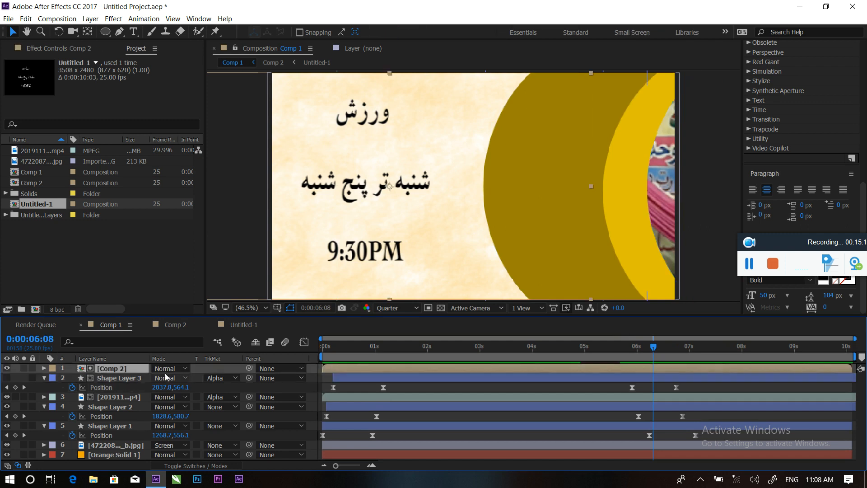
{"action": "key", "text": "t"}
{"action": "left_click", "coordinate": [15, 377]}
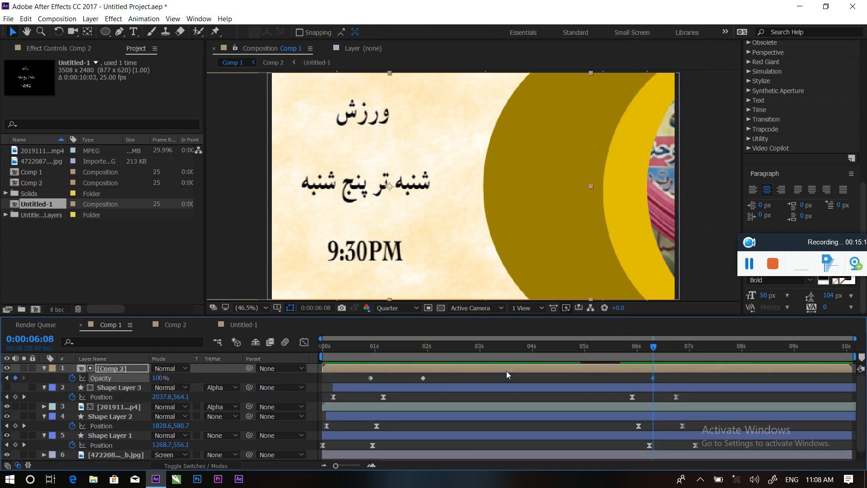
{"action": "left_click_drag", "start_coordinate": [658, 347], "coordinate": [685, 347]}
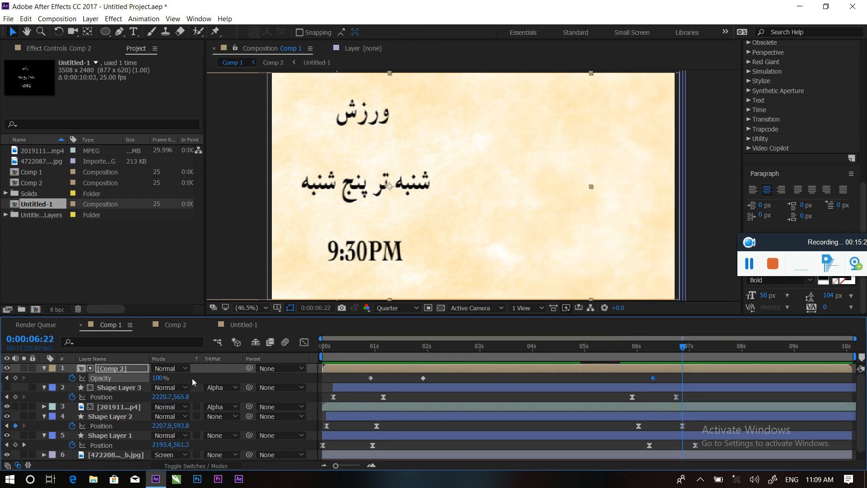
{"action": "left_click_drag", "start_coordinate": [159, 379], "coordinate": [68, 378]}
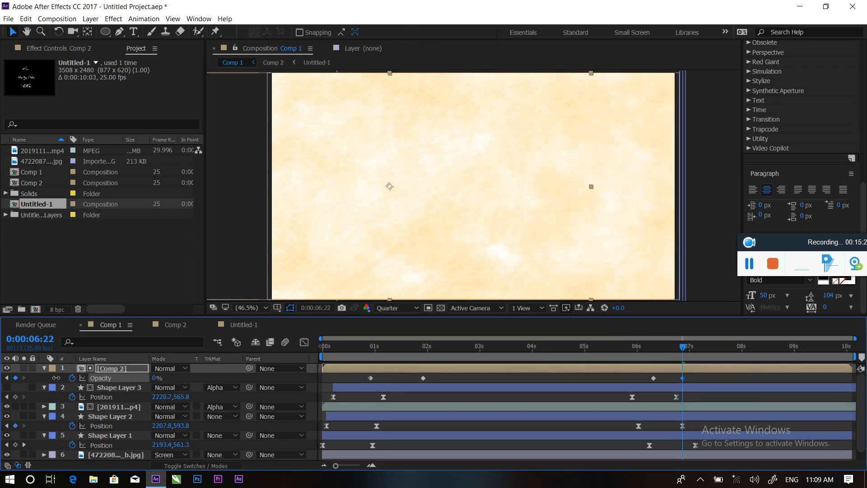
{"action": "left_click_drag", "start_coordinate": [648, 346], "coordinate": [616, 351]}
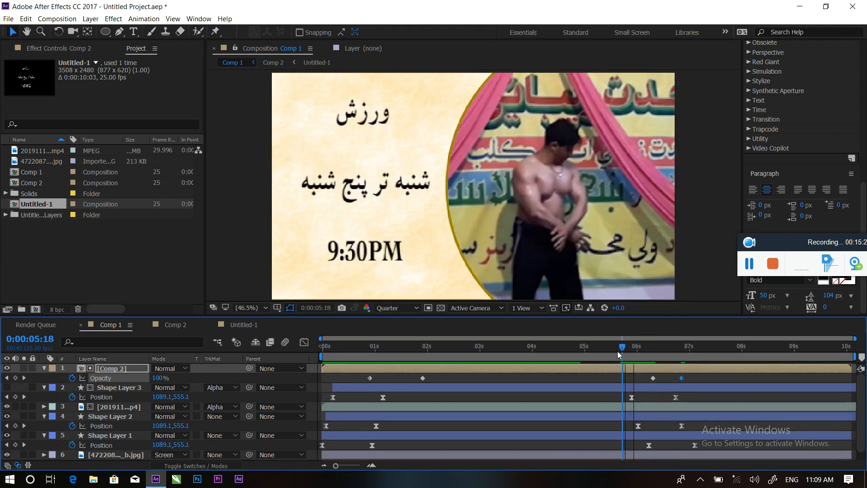
{"action": "key", "text": "space"}
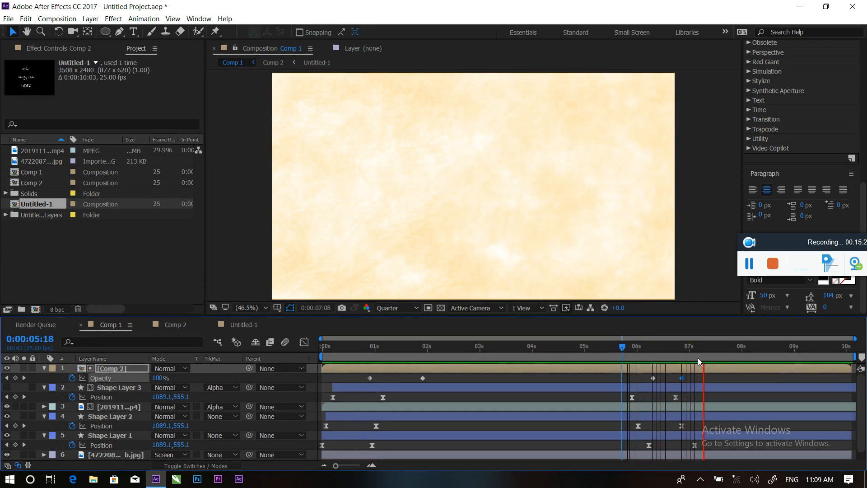
{"action": "key", "text": "space"}
- Import rafi.png from the Coral drw folder on drive D and add it to Comp 1 as the topmost layer
{"action": "left_click_drag", "start_coordinate": [715, 351], "coordinate": [695, 351]}
{"action": "double_click", "coordinate": [106, 257]}
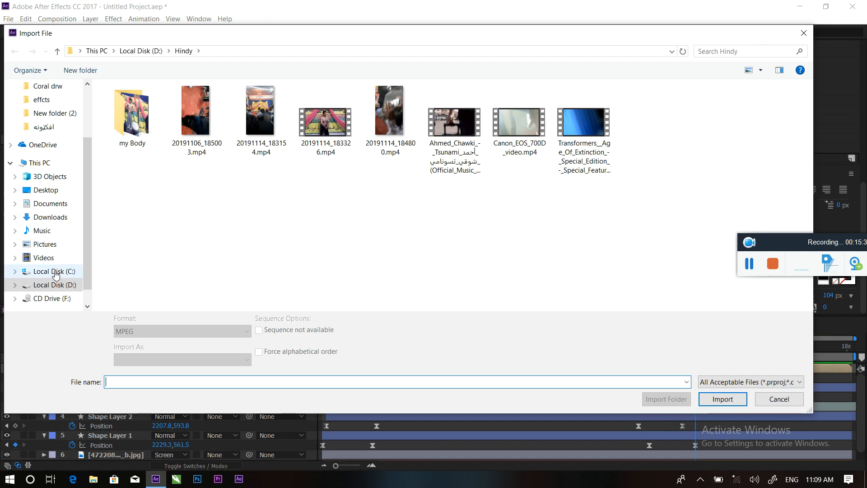
{"action": "left_click", "coordinate": [54, 285]}
{"action": "double_click", "coordinate": [144, 140]}
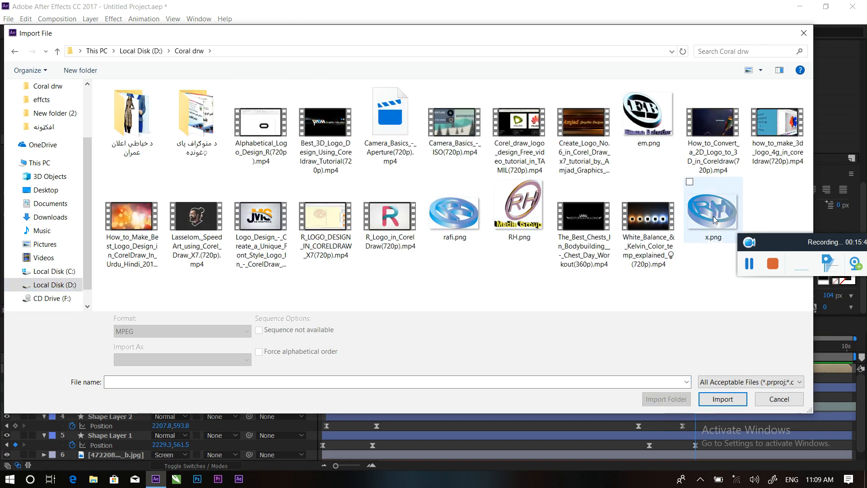
{"action": "left_click", "coordinate": [456, 212]}
{"action": "left_click", "coordinate": [722, 390]}
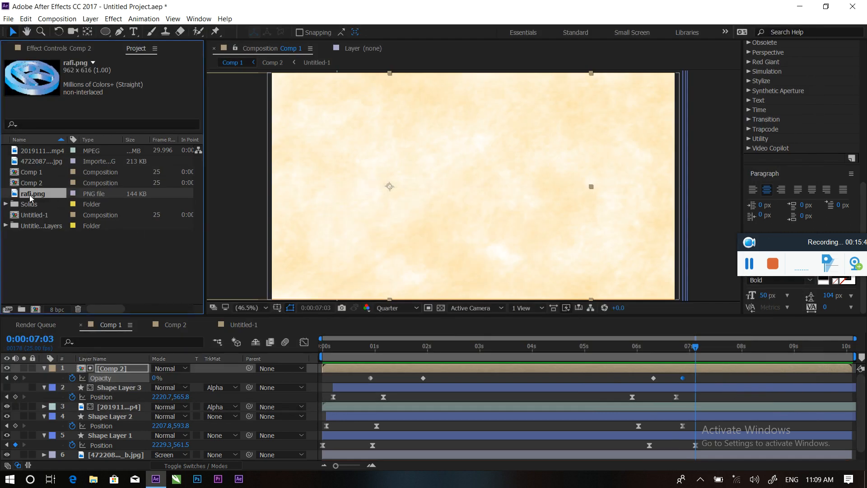
{"action": "left_click_drag", "start_coordinate": [29, 195], "coordinate": [109, 365]}
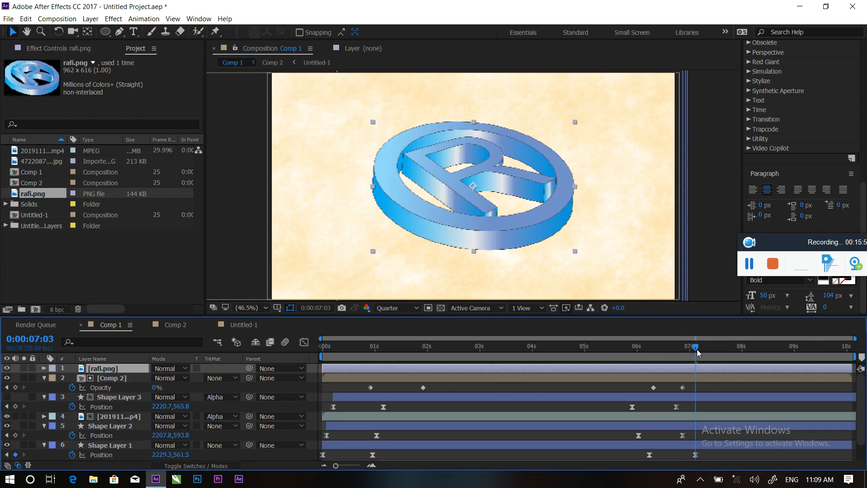
- Start position keyframing on the rafi.png layer at 0:00:06:23 and place the logo above the frame at 962.2, -312.0
{"action": "mouse_move", "coordinate": [695, 350]}
{"action": "left_mouse_down"}
{"action": "mouse_move", "coordinate": [658, 347]}
{"action": "mouse_move", "coordinate": [688, 347]}
{"action": "left_mouse_up"}
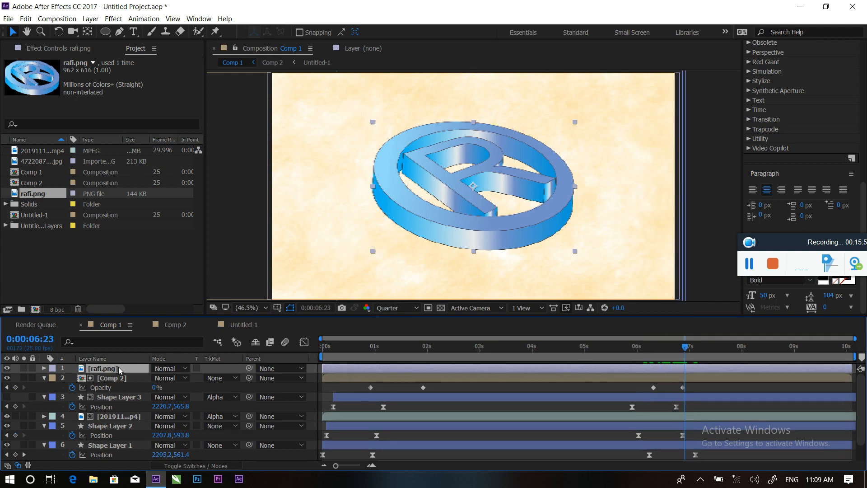
{"action": "key", "text": "p"}
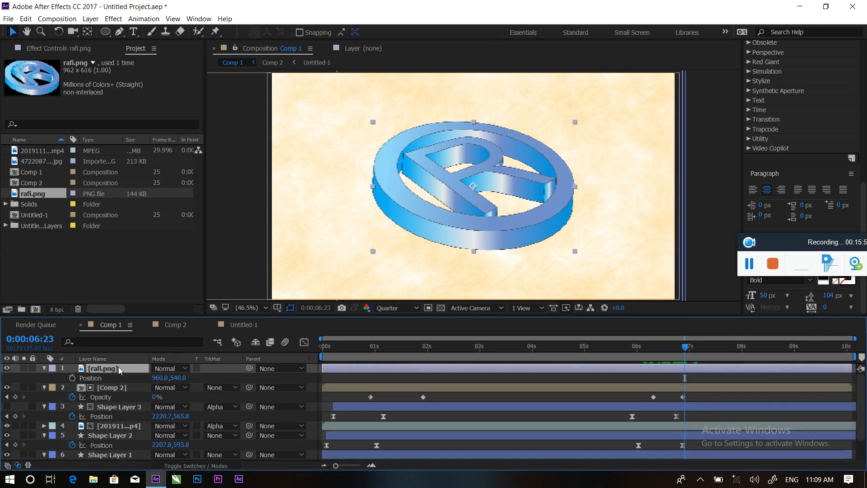
{"action": "left_click", "coordinate": [72, 378]}
{"action": "left_click_drag", "start_coordinate": [471, 232], "coordinate": [471, 54]}
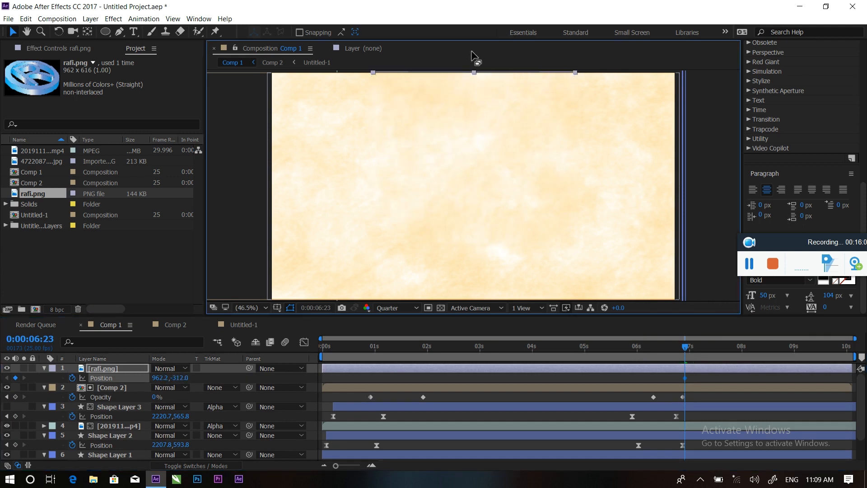
- Bring the rafi.png logo down into the frame at 962.2, 479.0 at 0:00:08:00 and apply Easy Ease to its position keyframes
{"action": "left_click_drag", "start_coordinate": [684, 346], "coordinate": [741, 355]}
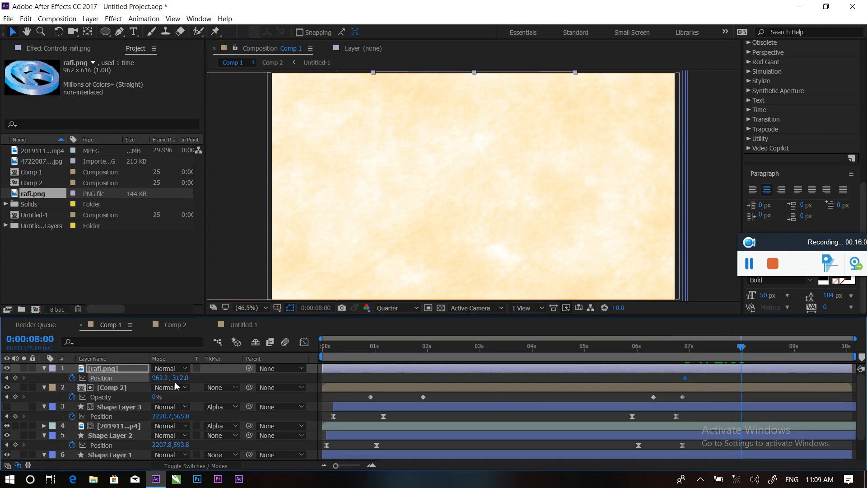
{"action": "left_click_drag", "start_coordinate": [196, 378], "coordinate": [616, 380]}
{"action": "left_click_drag", "start_coordinate": [759, 373], "coordinate": [683, 380]}
{"action": "right_click", "coordinate": [683, 381]}
{"action": "mouse_move", "coordinate": [702, 377]}
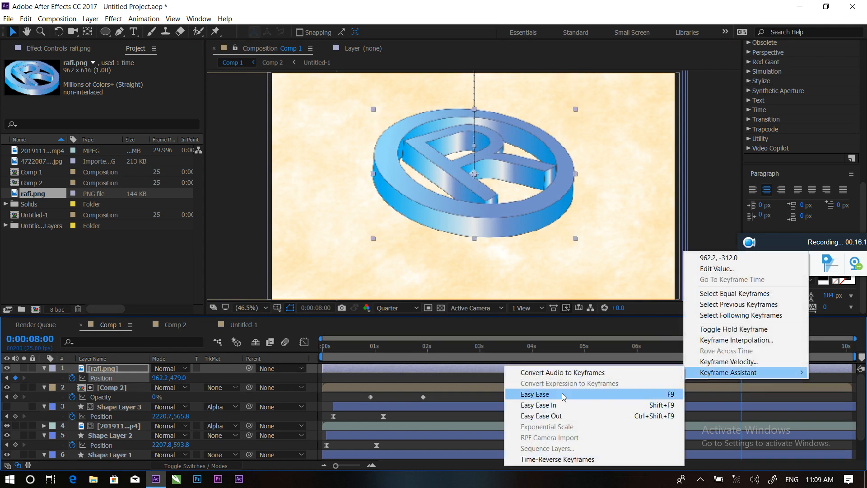
{"action": "left_click", "coordinate": [563, 396]}
- Reshape the logo's position speed curve to peak early at about 3000 px/sec and slow gradually toward the last keyframe
{"action": "left_click", "coordinate": [304, 342]}
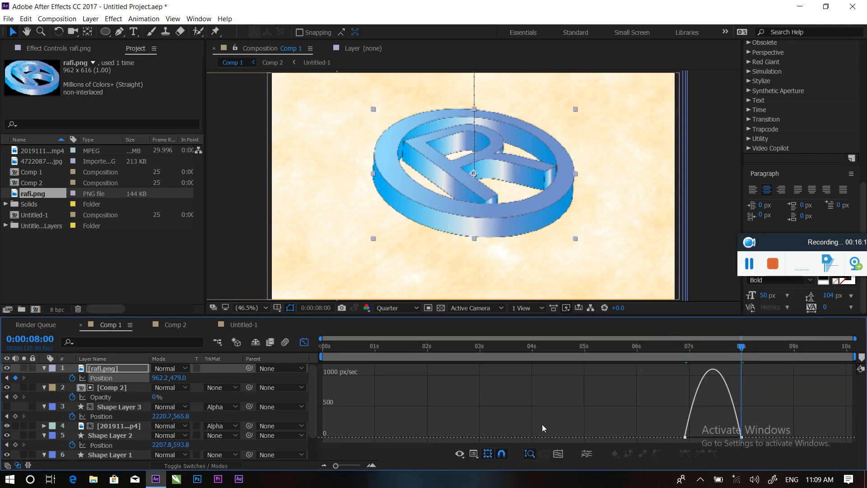
{"action": "left_click_drag", "start_coordinate": [797, 427], "coordinate": [666, 438]}
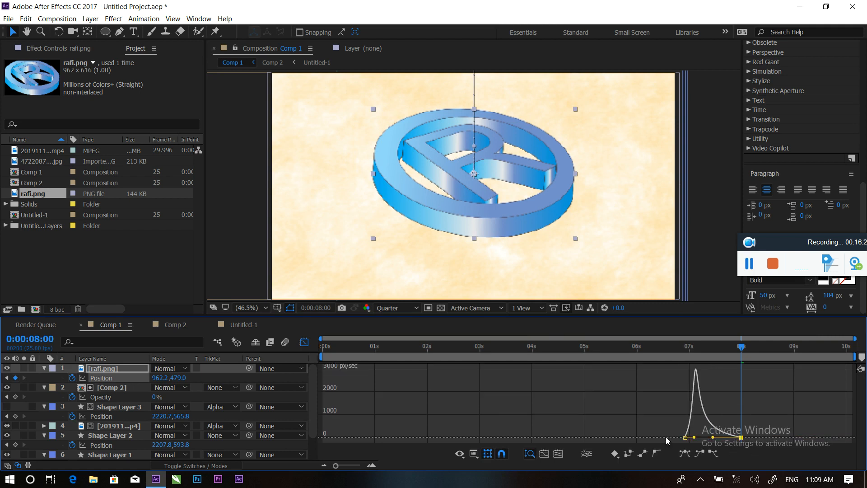
{"action": "left_click", "coordinate": [304, 343]}
- Preview the logo's entrance from 0:00:05:22 and scrub through the ending to 0:00:09:07
{"action": "left_click_drag", "start_coordinate": [735, 352], "coordinate": [631, 339]}
{"action": "key", "text": "space"}
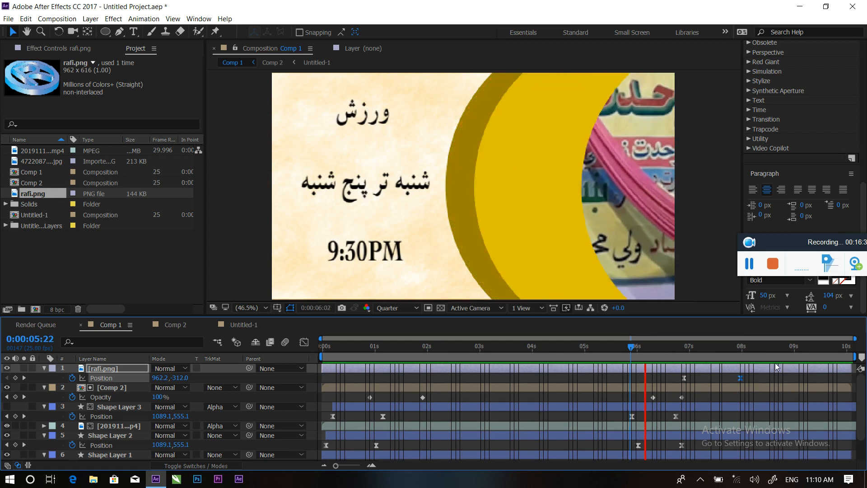
{"action": "left_click", "coordinate": [701, 347]}
{"action": "left_click_drag", "start_coordinate": [701, 349], "coordinate": [808, 374]}
- Maximize the Comp 1 view and play back the promo, stopping at 0:00:03:17
{"action": "left_click", "coordinate": [512, 267]}
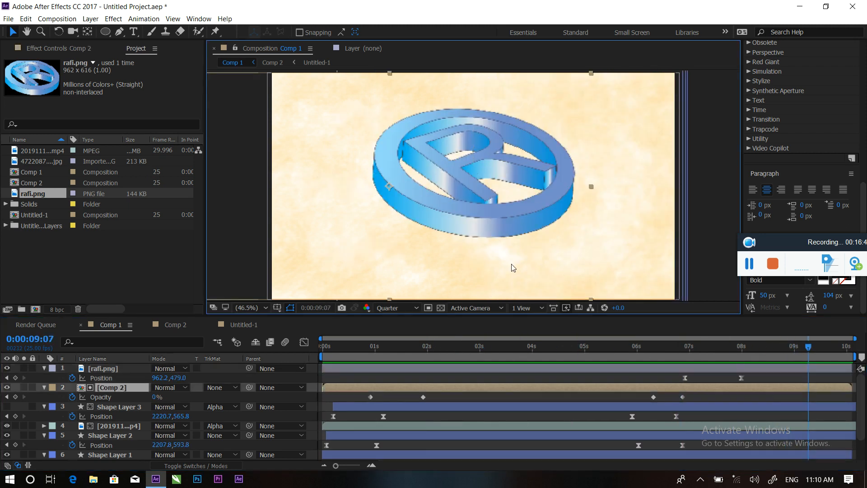
{"action": "key", "text": "grave"}
{"action": "key", "text": "space"}
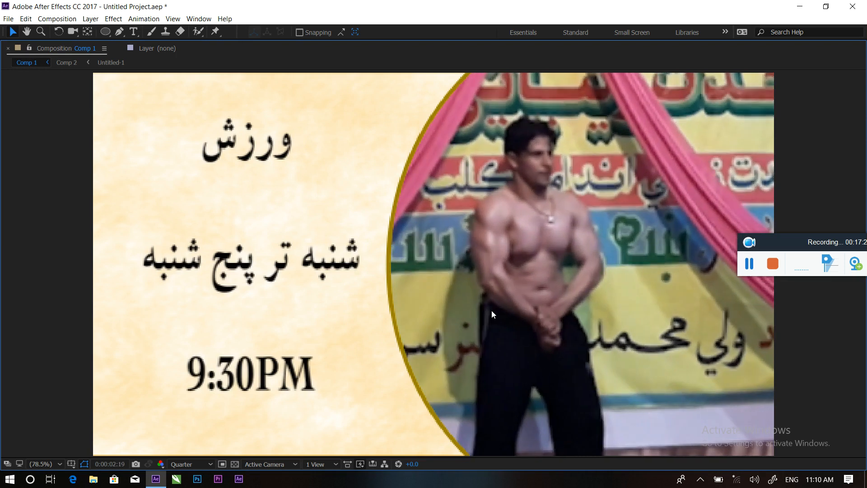
{"action": "key", "text": "space"}
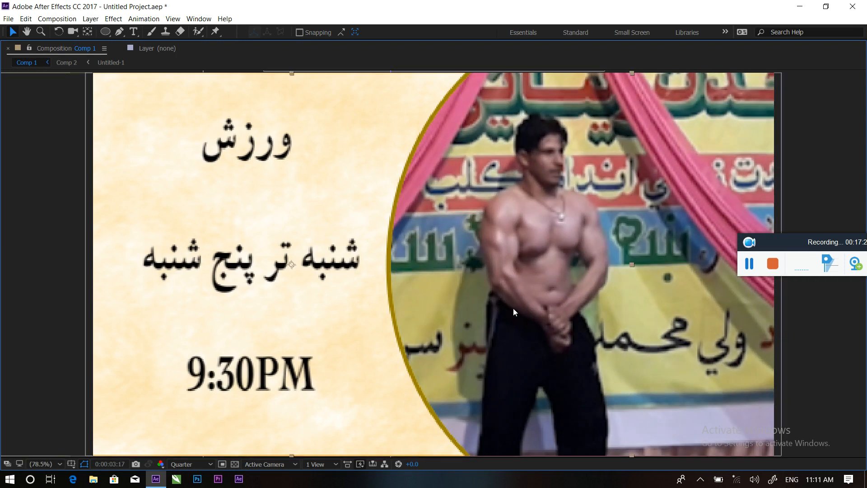
{"action": "left_click_drag", "start_coordinate": [790, 250], "coordinate": [736, 251]}
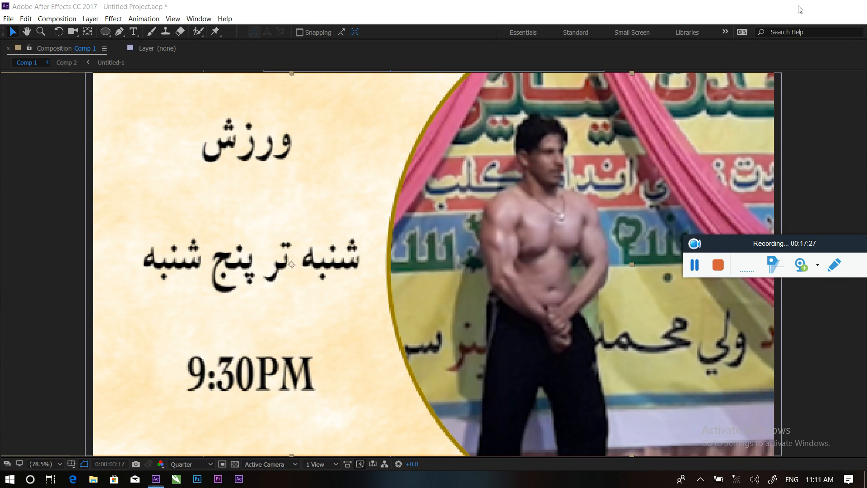